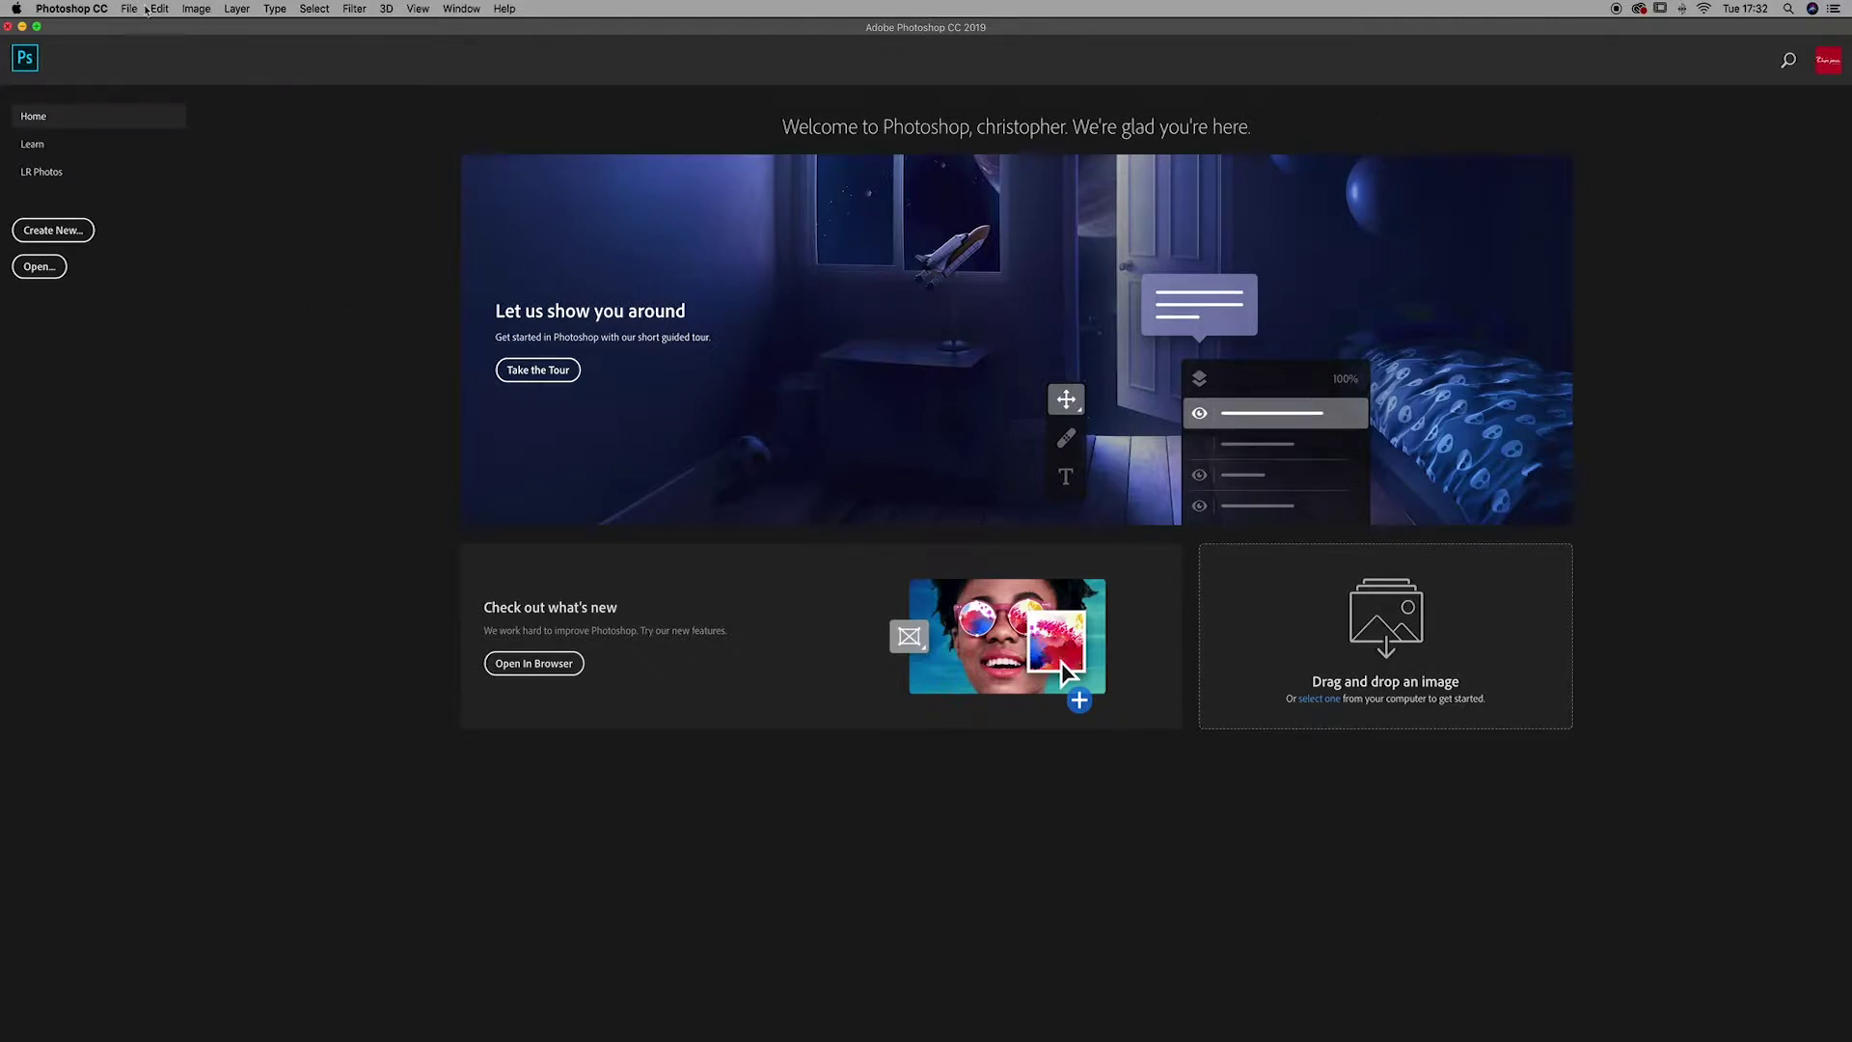
# Open the monkey photo DSC_0001_514.JPG from the Monkey Forest01 folder
pyautogui.click(130, 9)
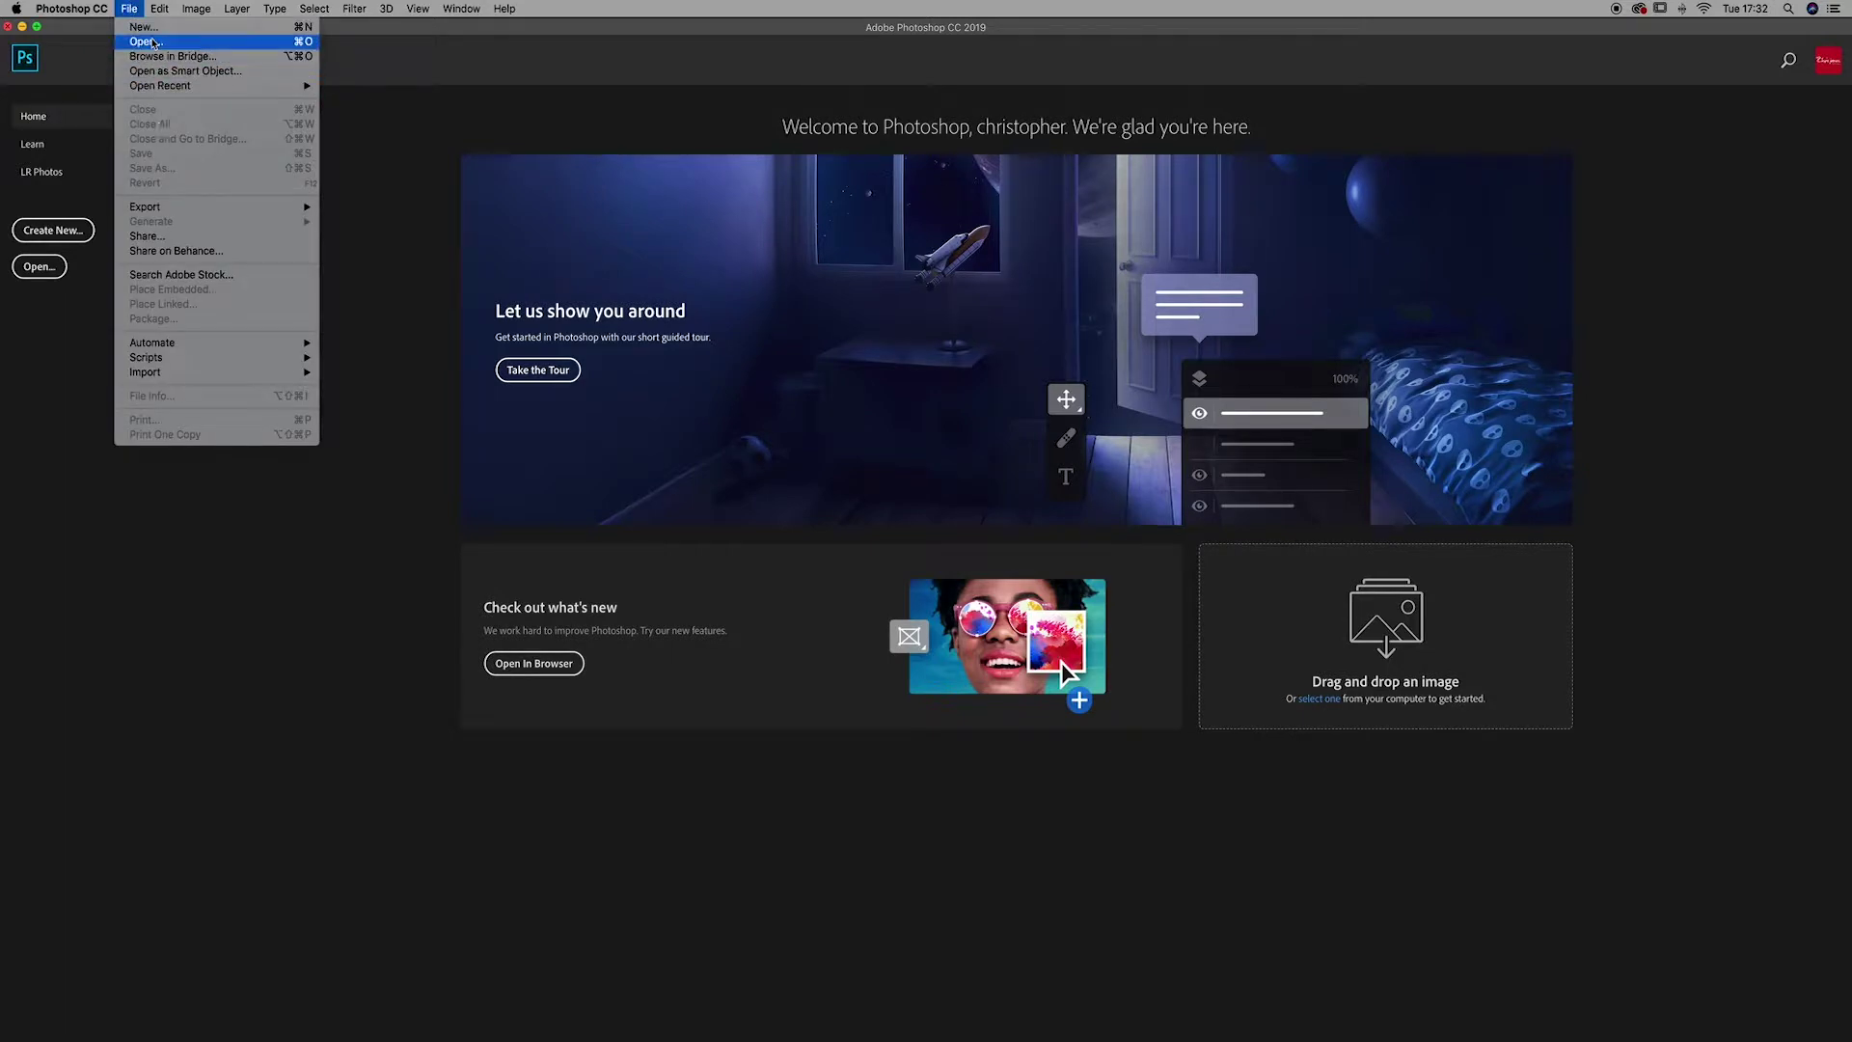
pyautogui.click(147, 41)
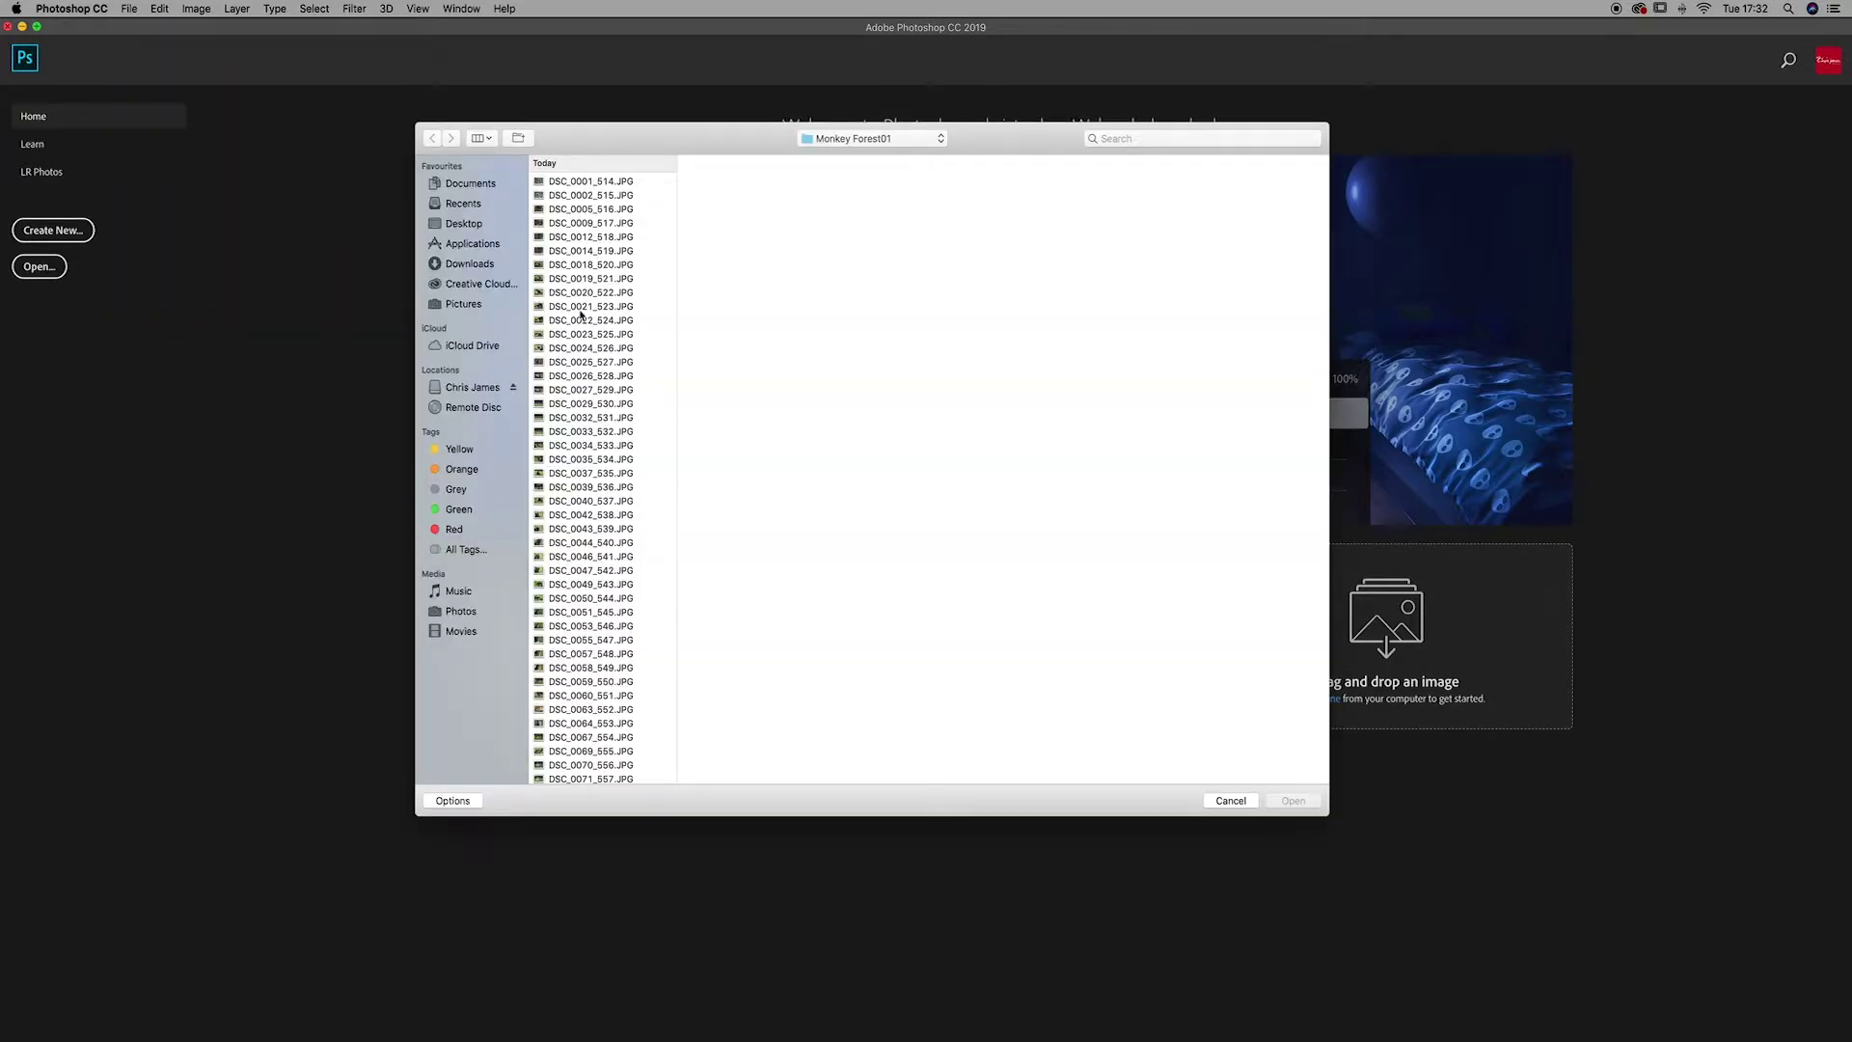
pyautogui.click(569, 181)
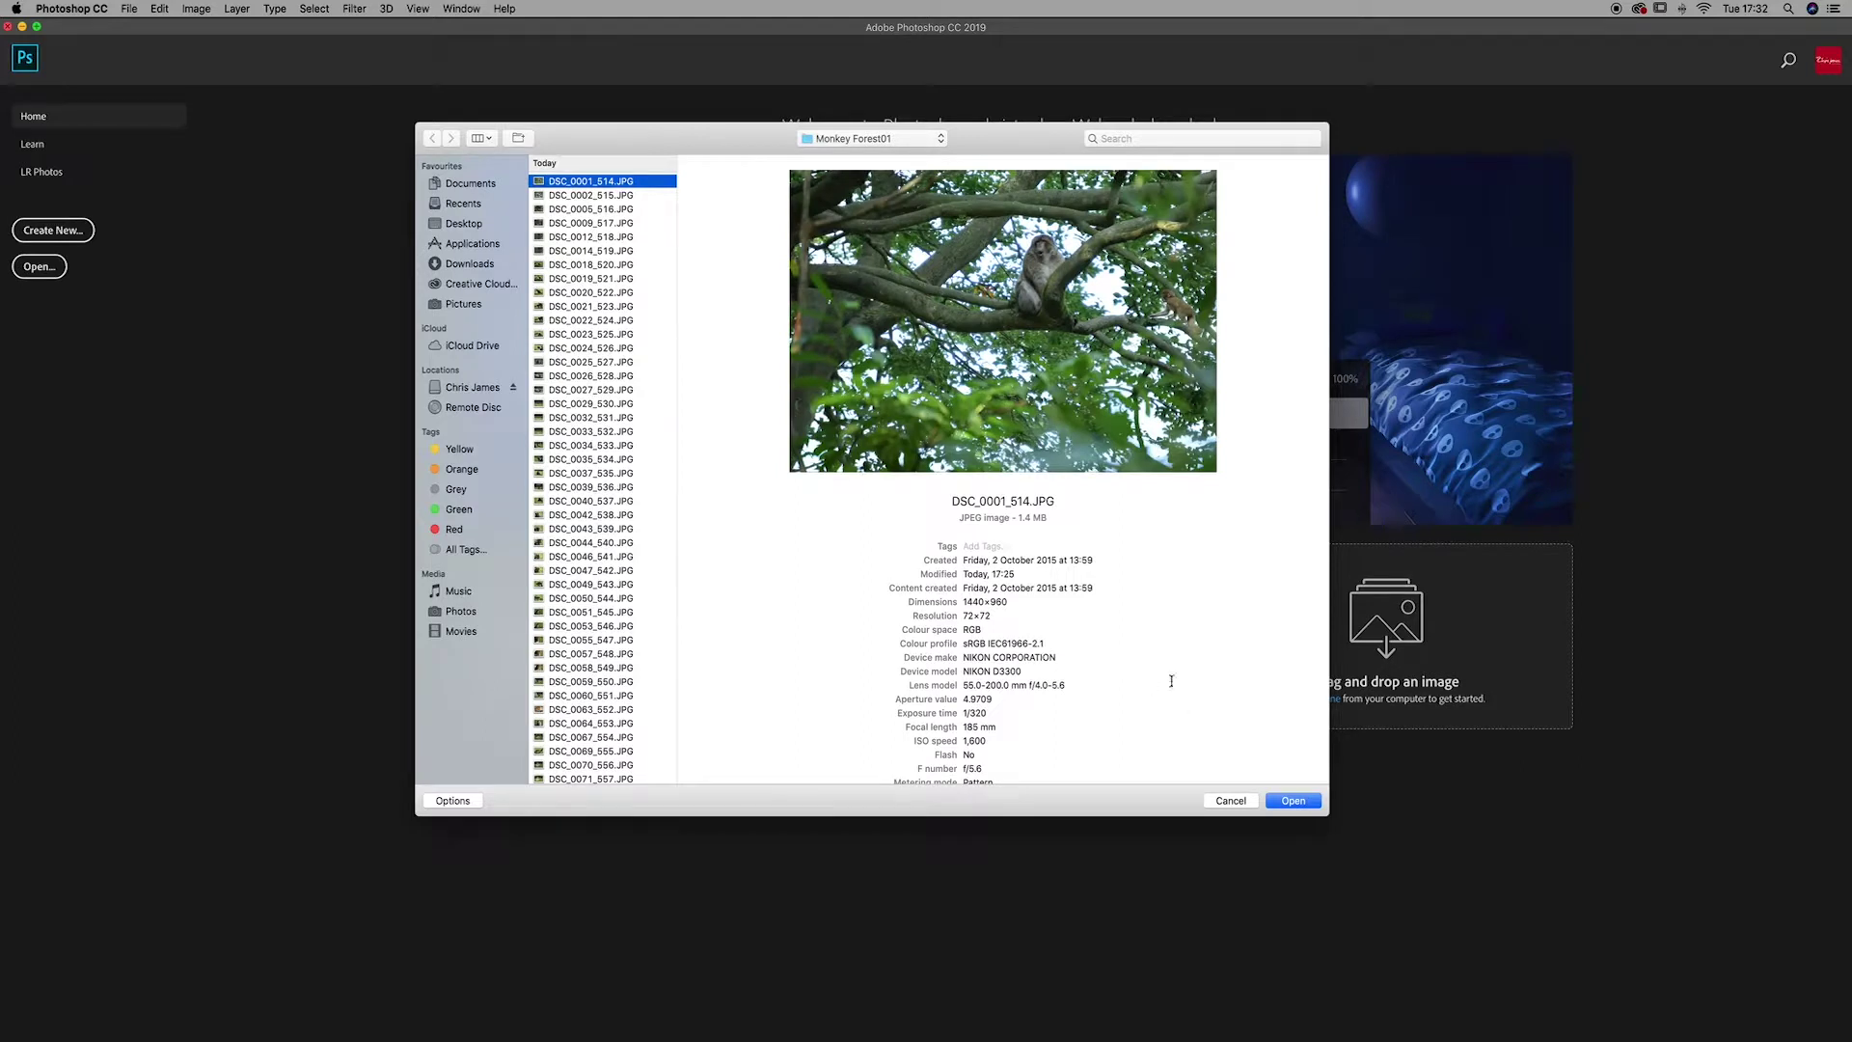
pyautogui.click(1289, 799)
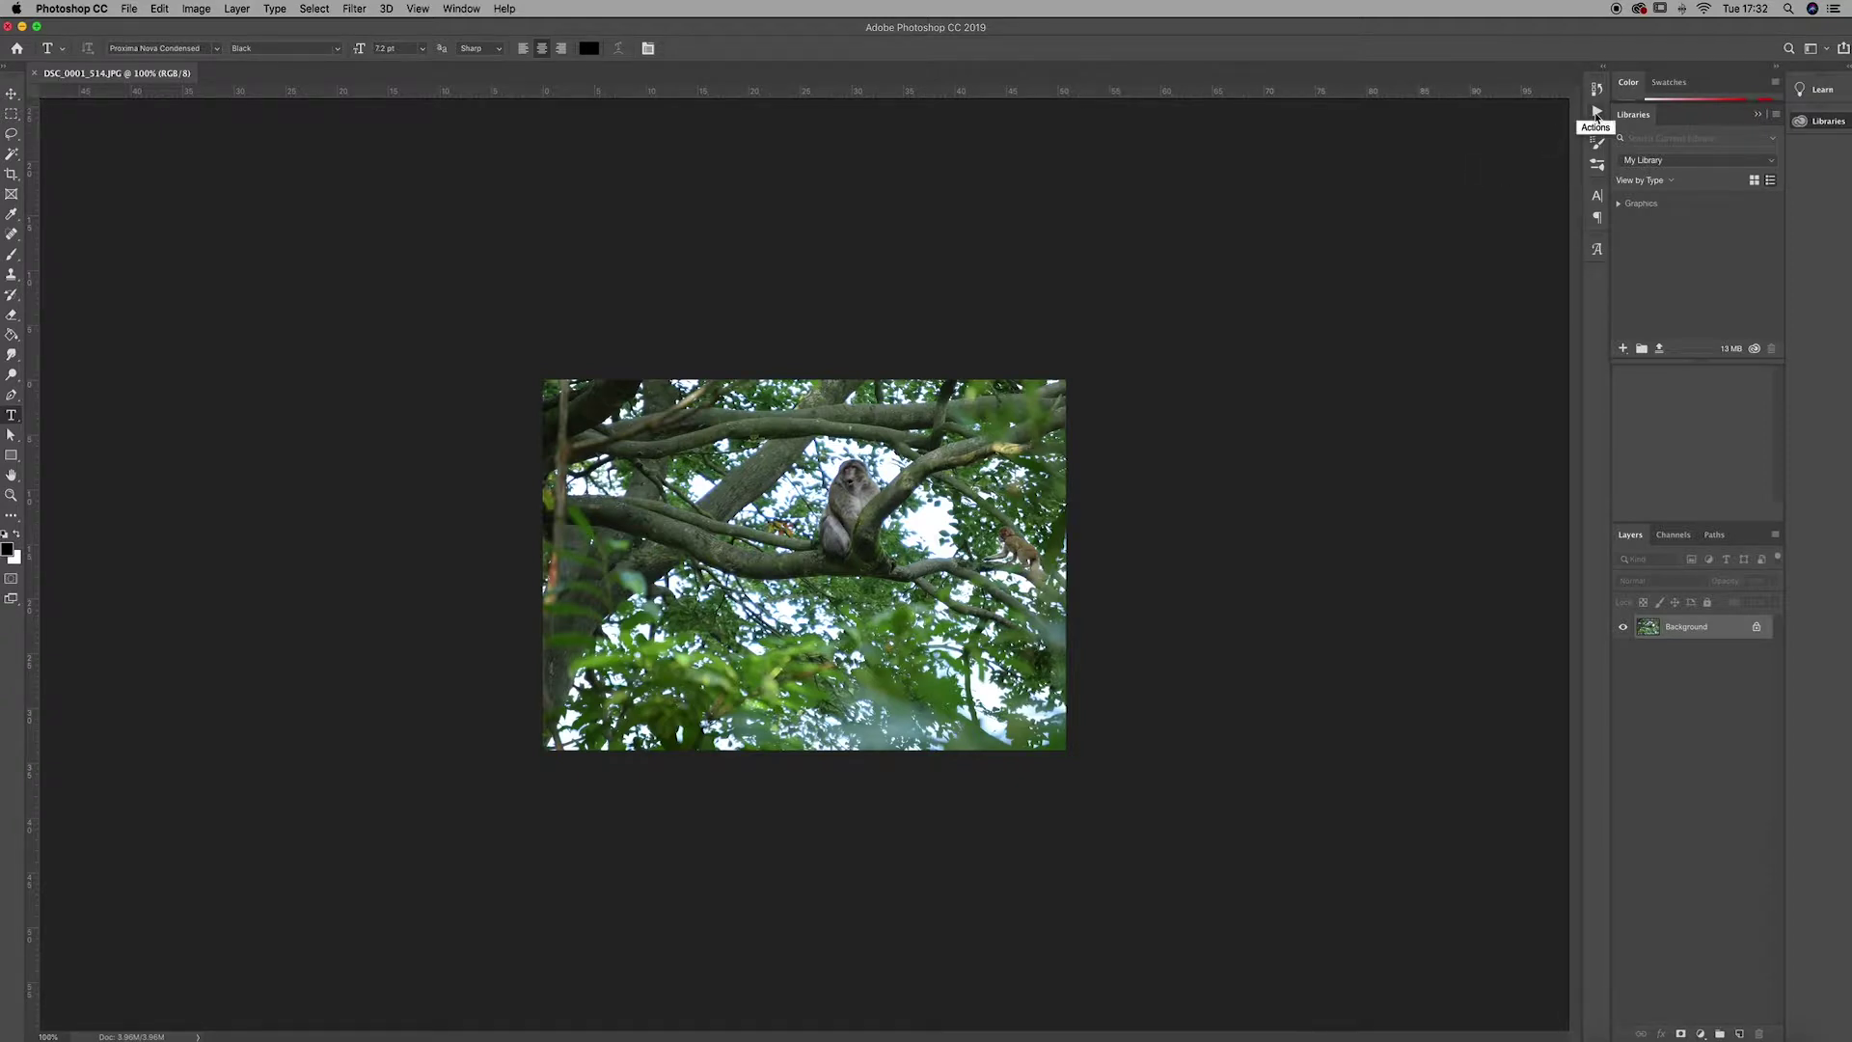
# Show the Actions panel, expand the Image Effects set and scroll through its actions
pyautogui.click(1597, 113)
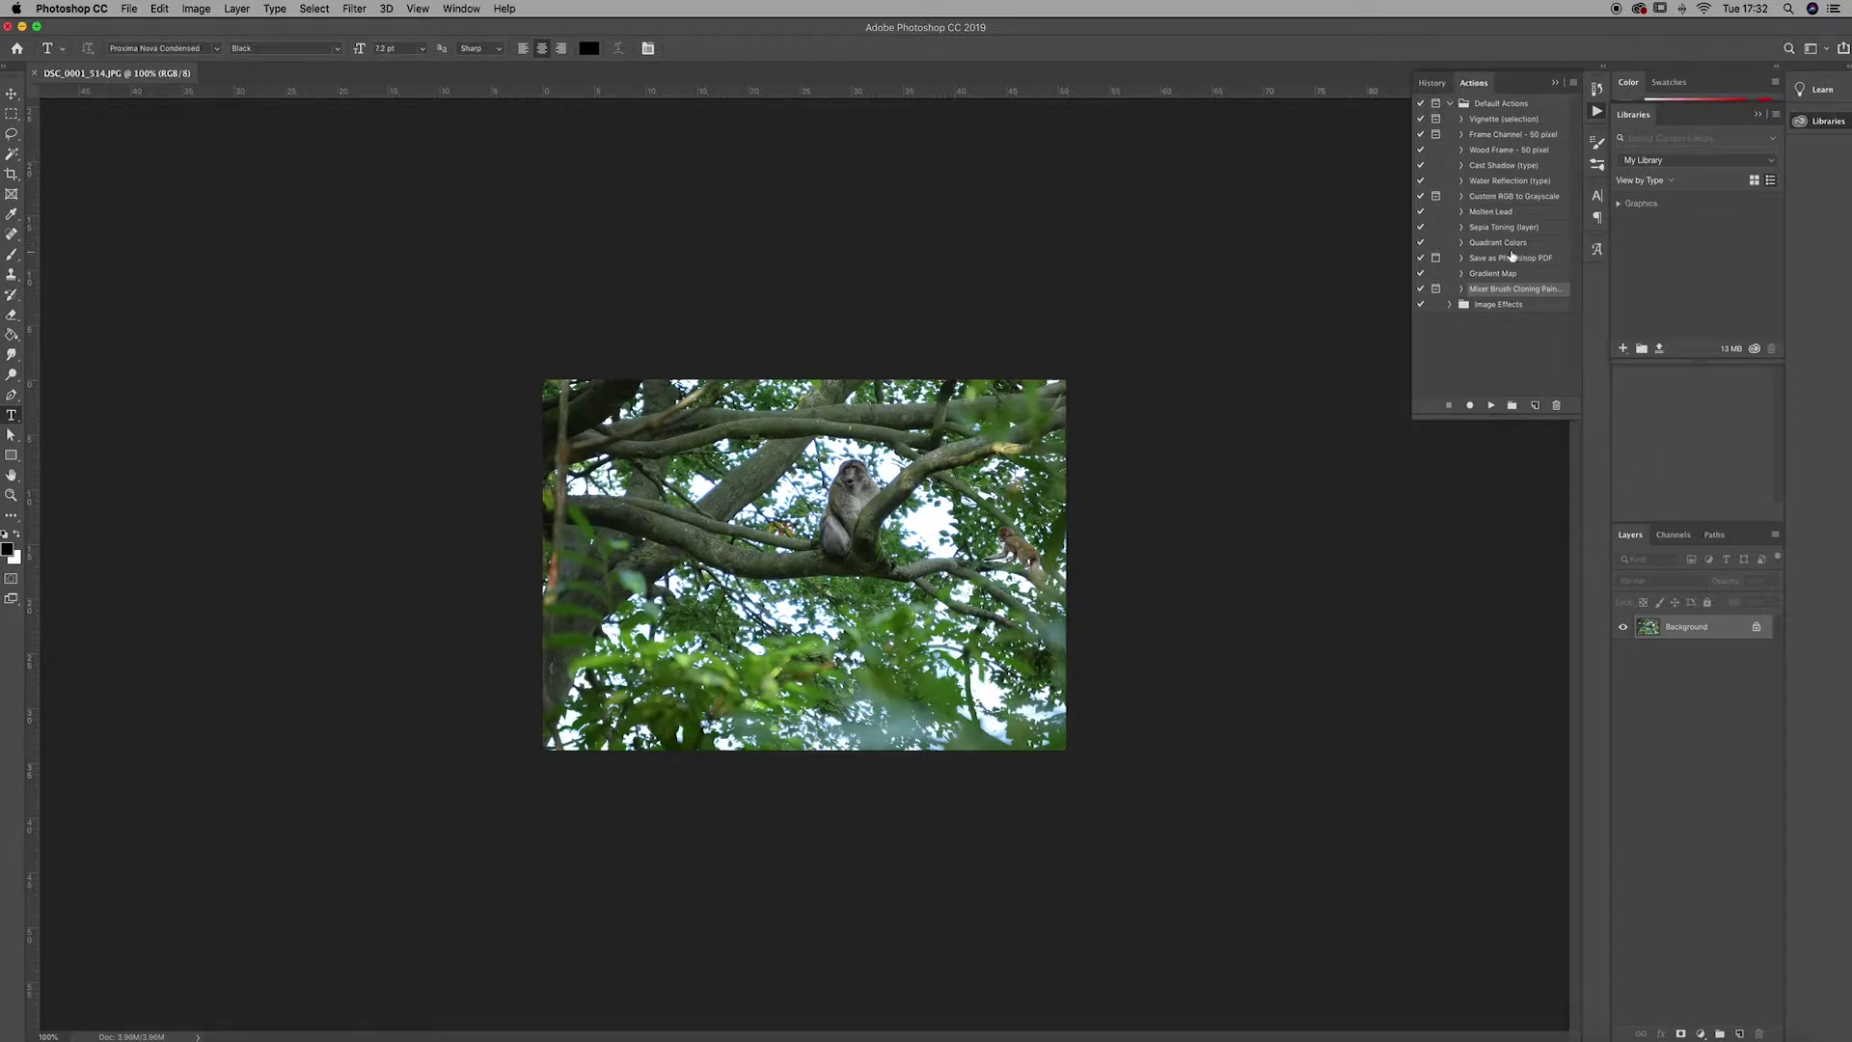
pyautogui.click(1450, 304)
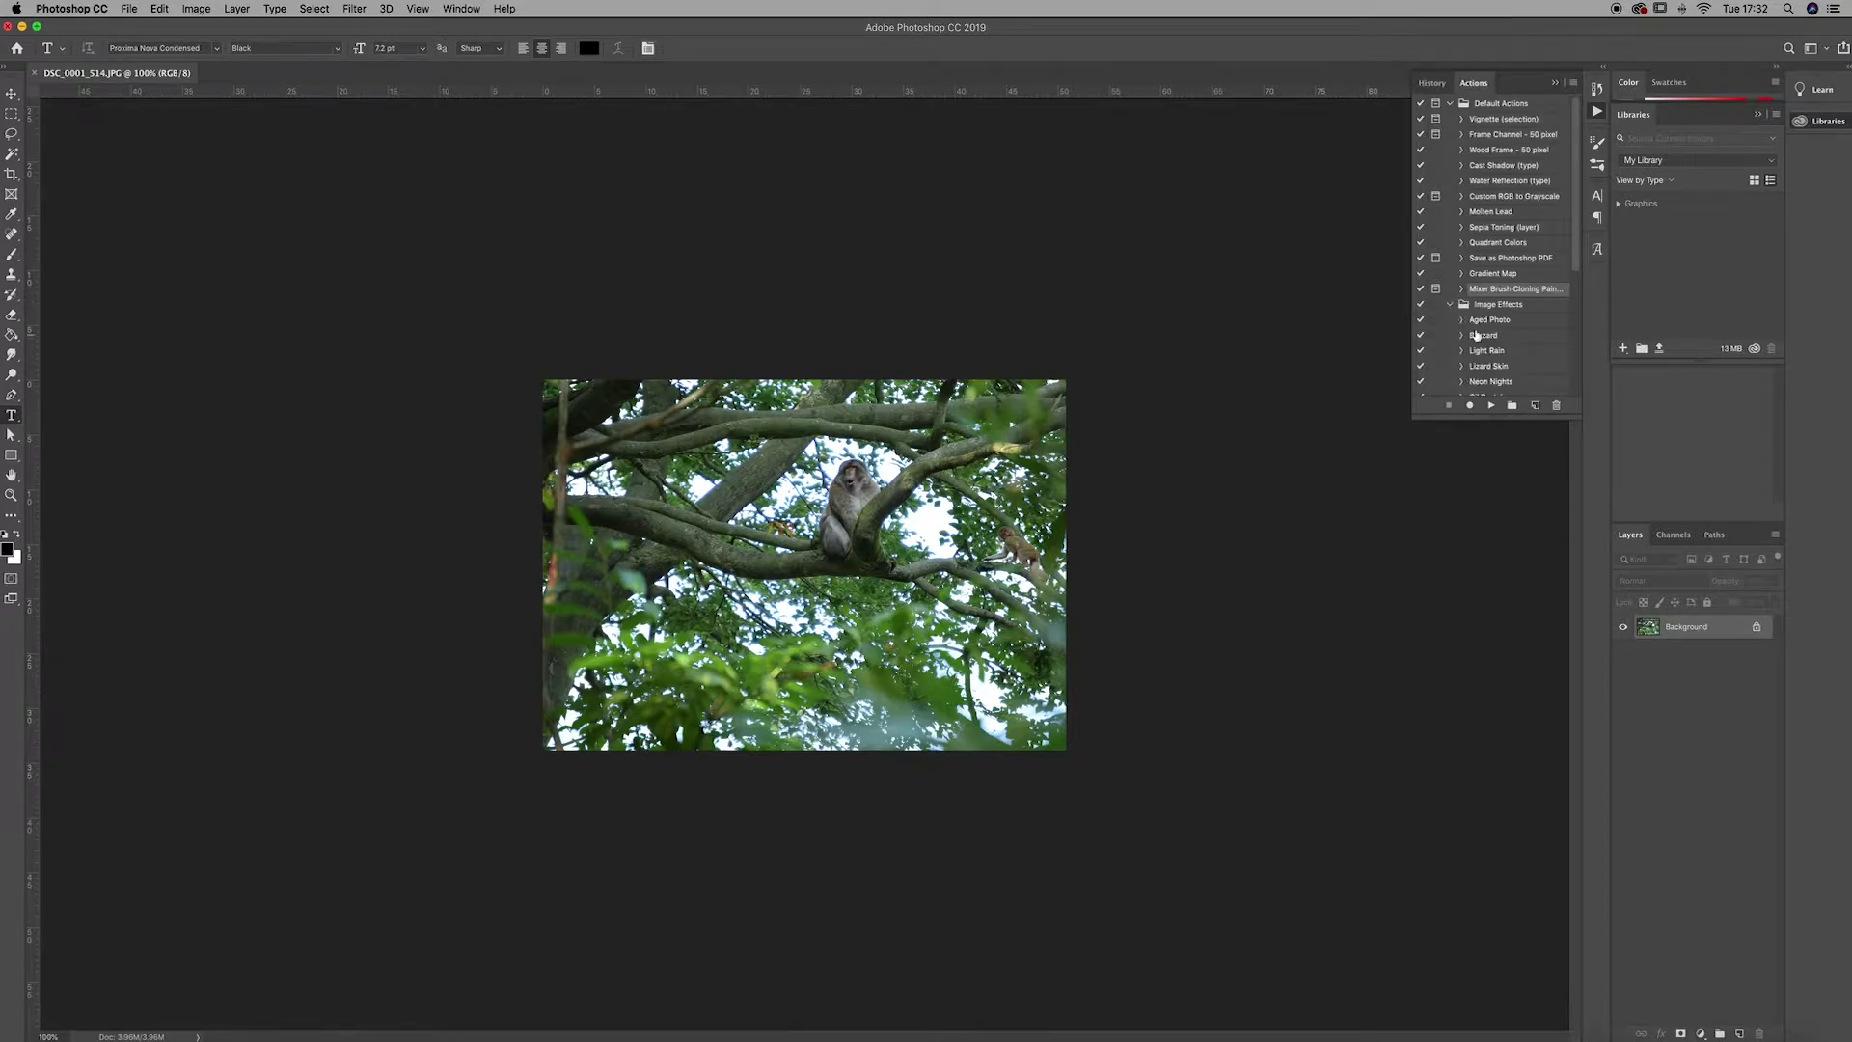
pyautogui.scroll(-3, 1477, 330)
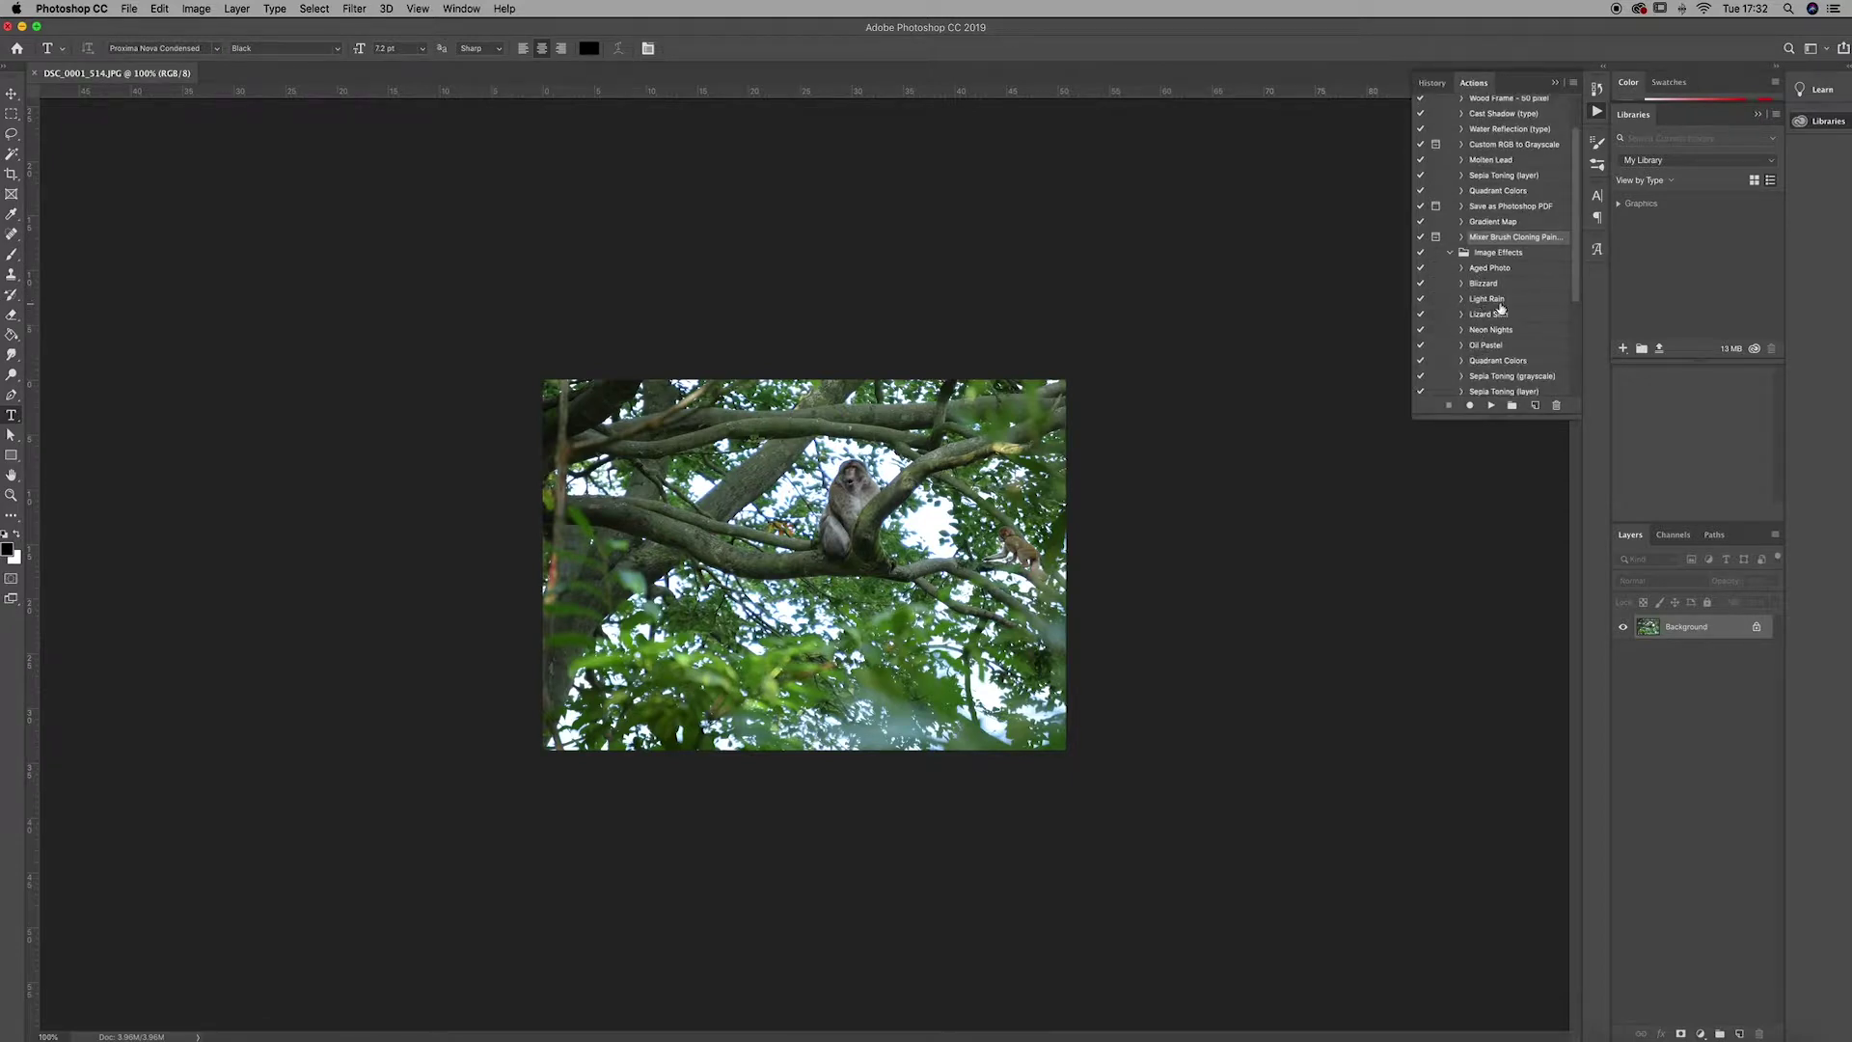
pyautogui.scroll(-3, 1499, 310)
pyautogui.scroll(-4, 1464, 338)
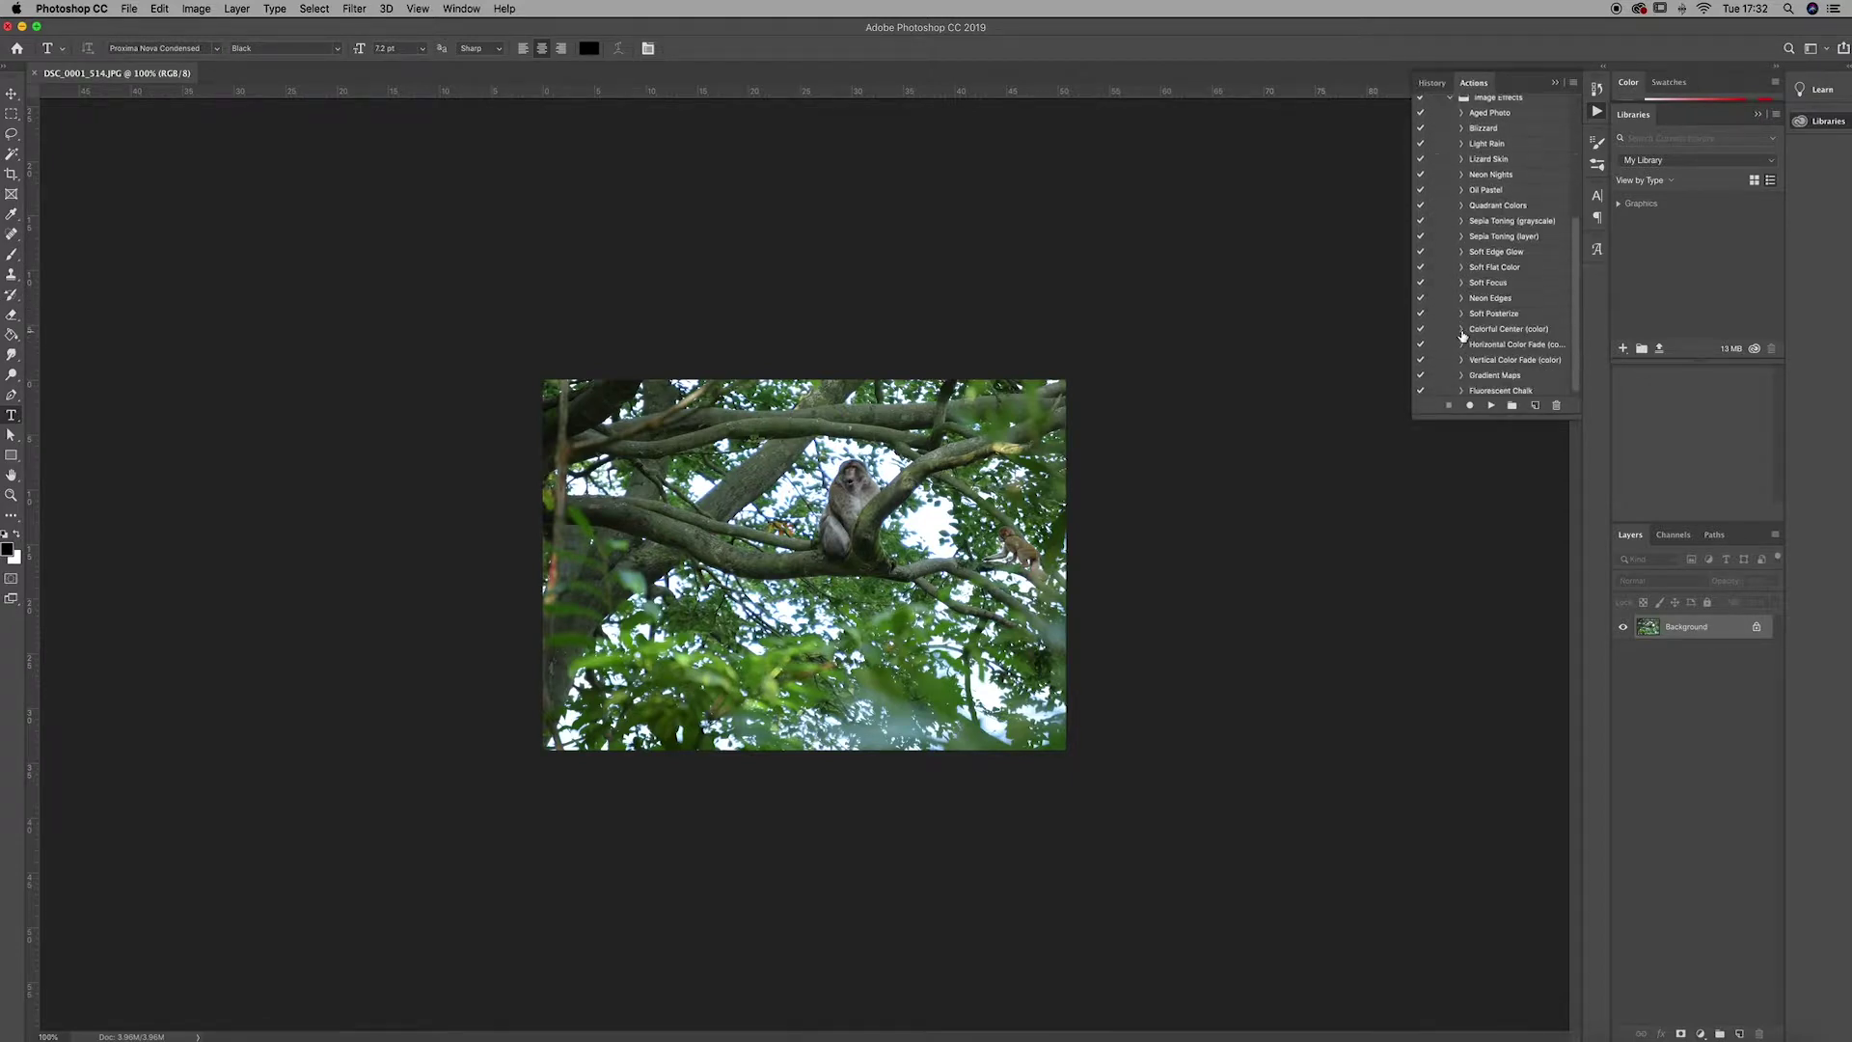
pyautogui.scroll(-1, 1505, 344)
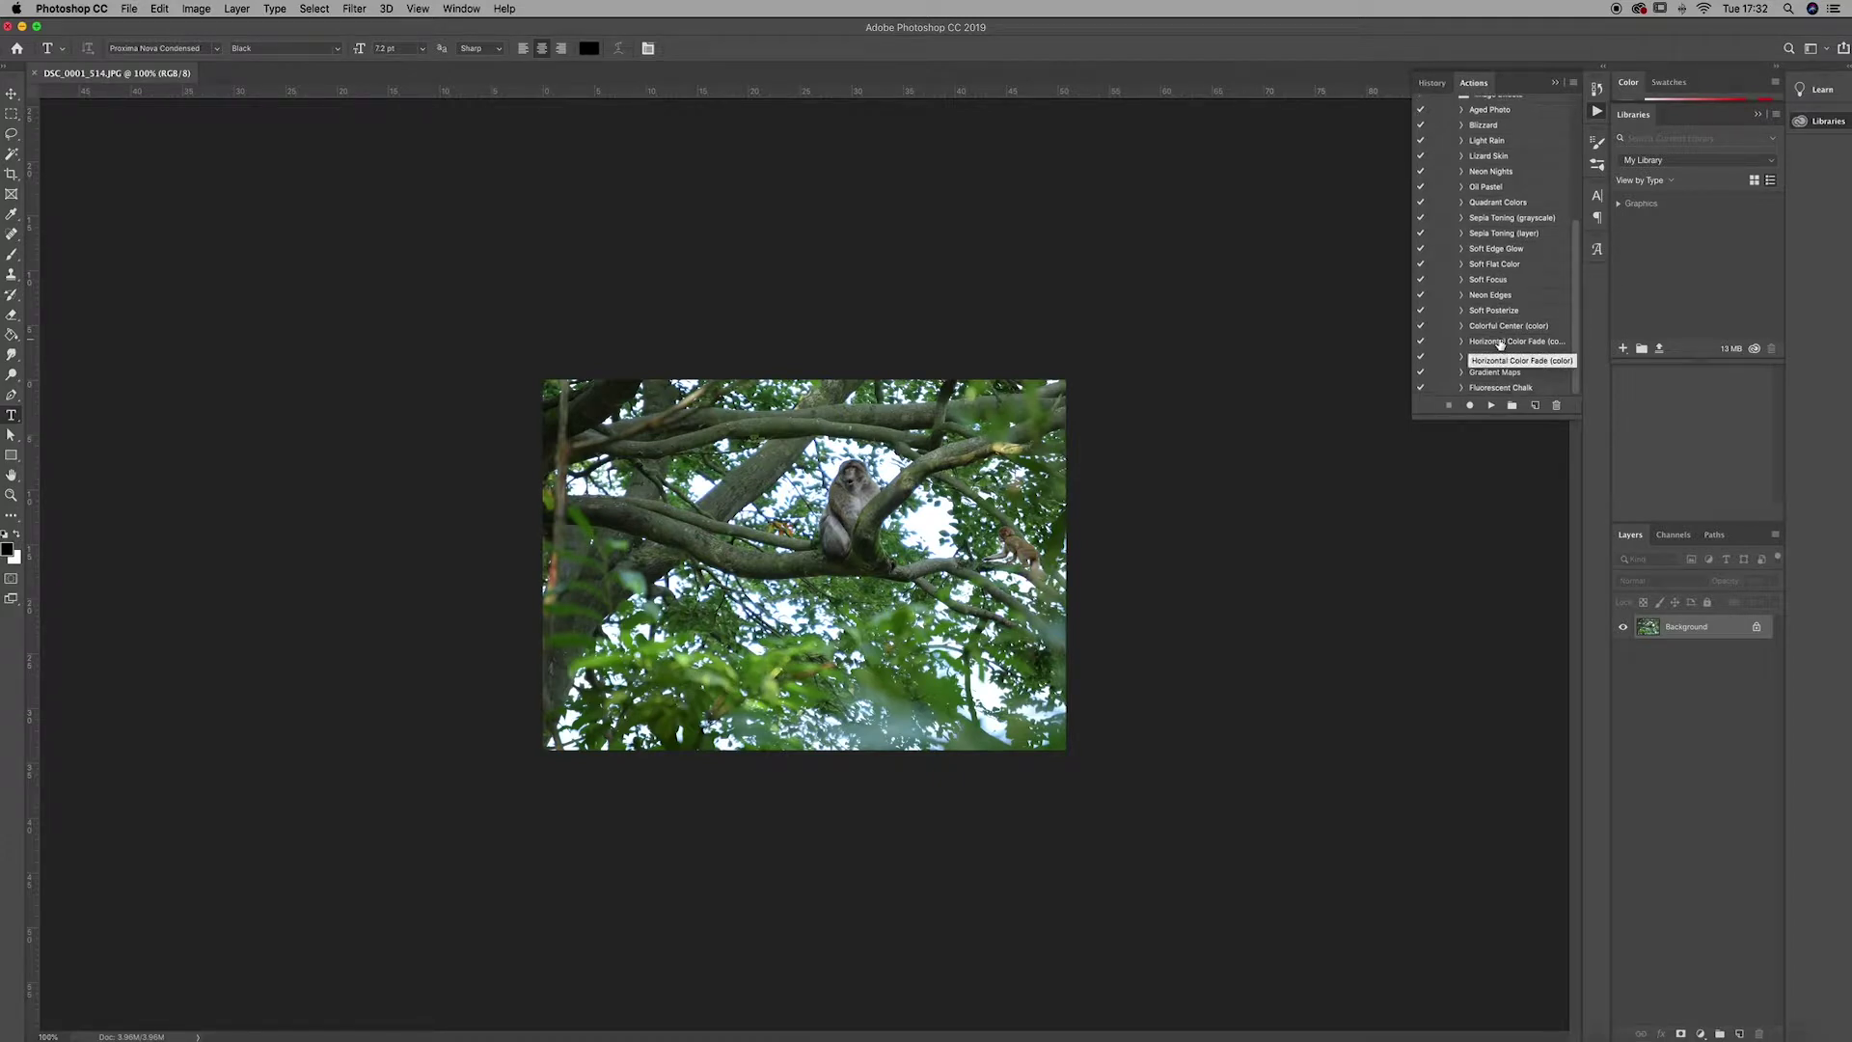
pyautogui.scroll(2, 1501, 344)
pyautogui.scroll(3, 1500, 344)
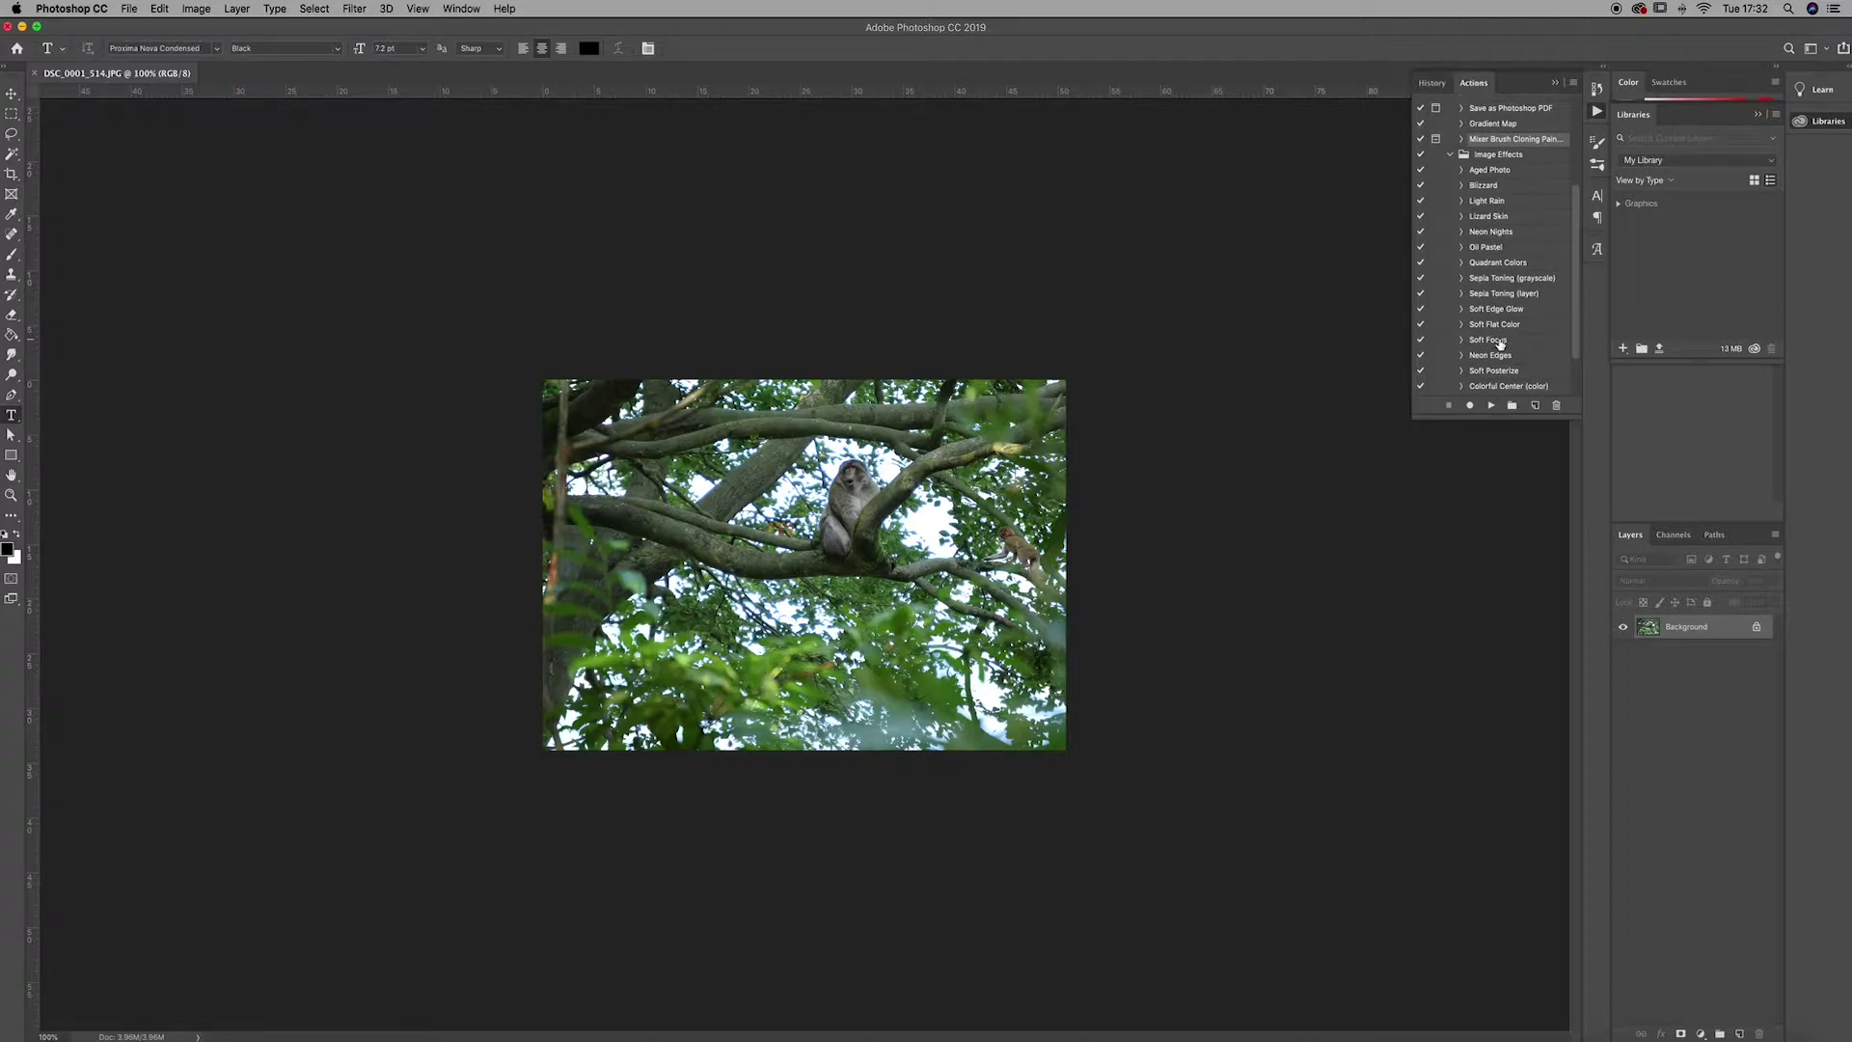
pyautogui.scroll(8, 1501, 345)
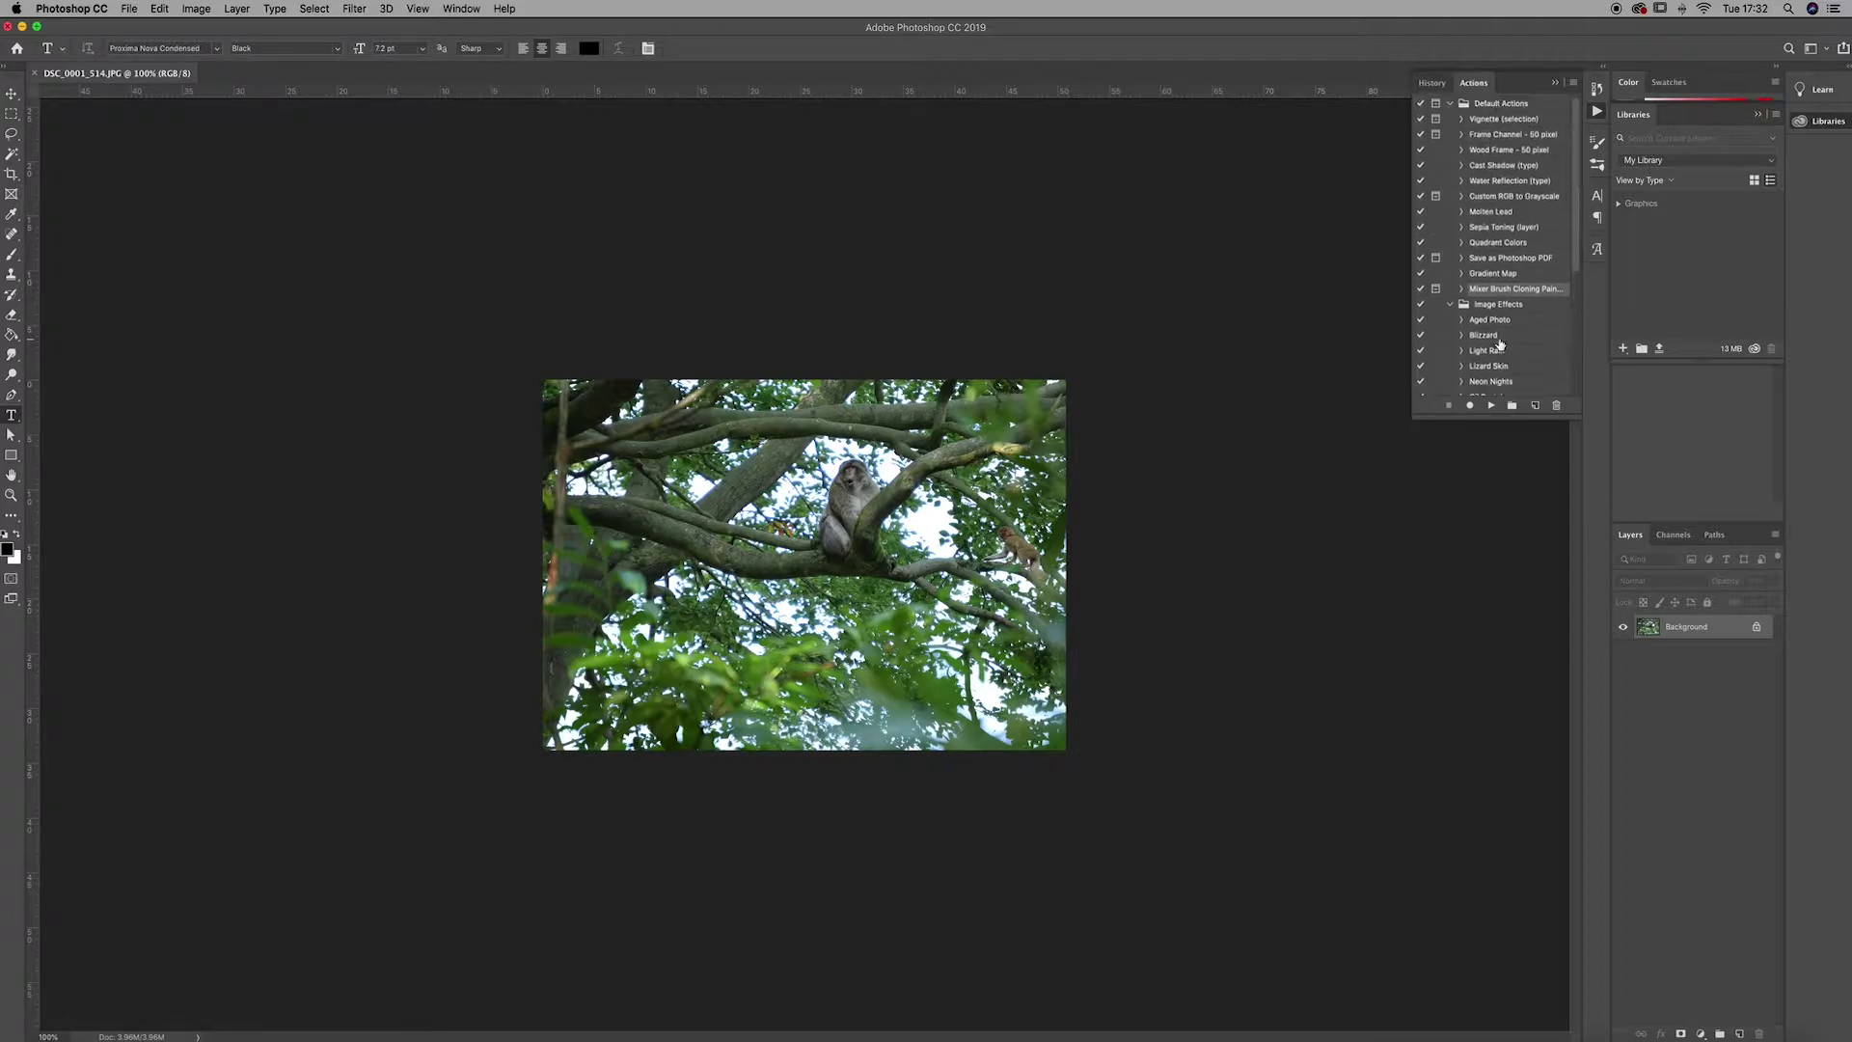
# Create action 'Photo Process' in Default Actions with colour None and start recording
pyautogui.click(1574, 85)
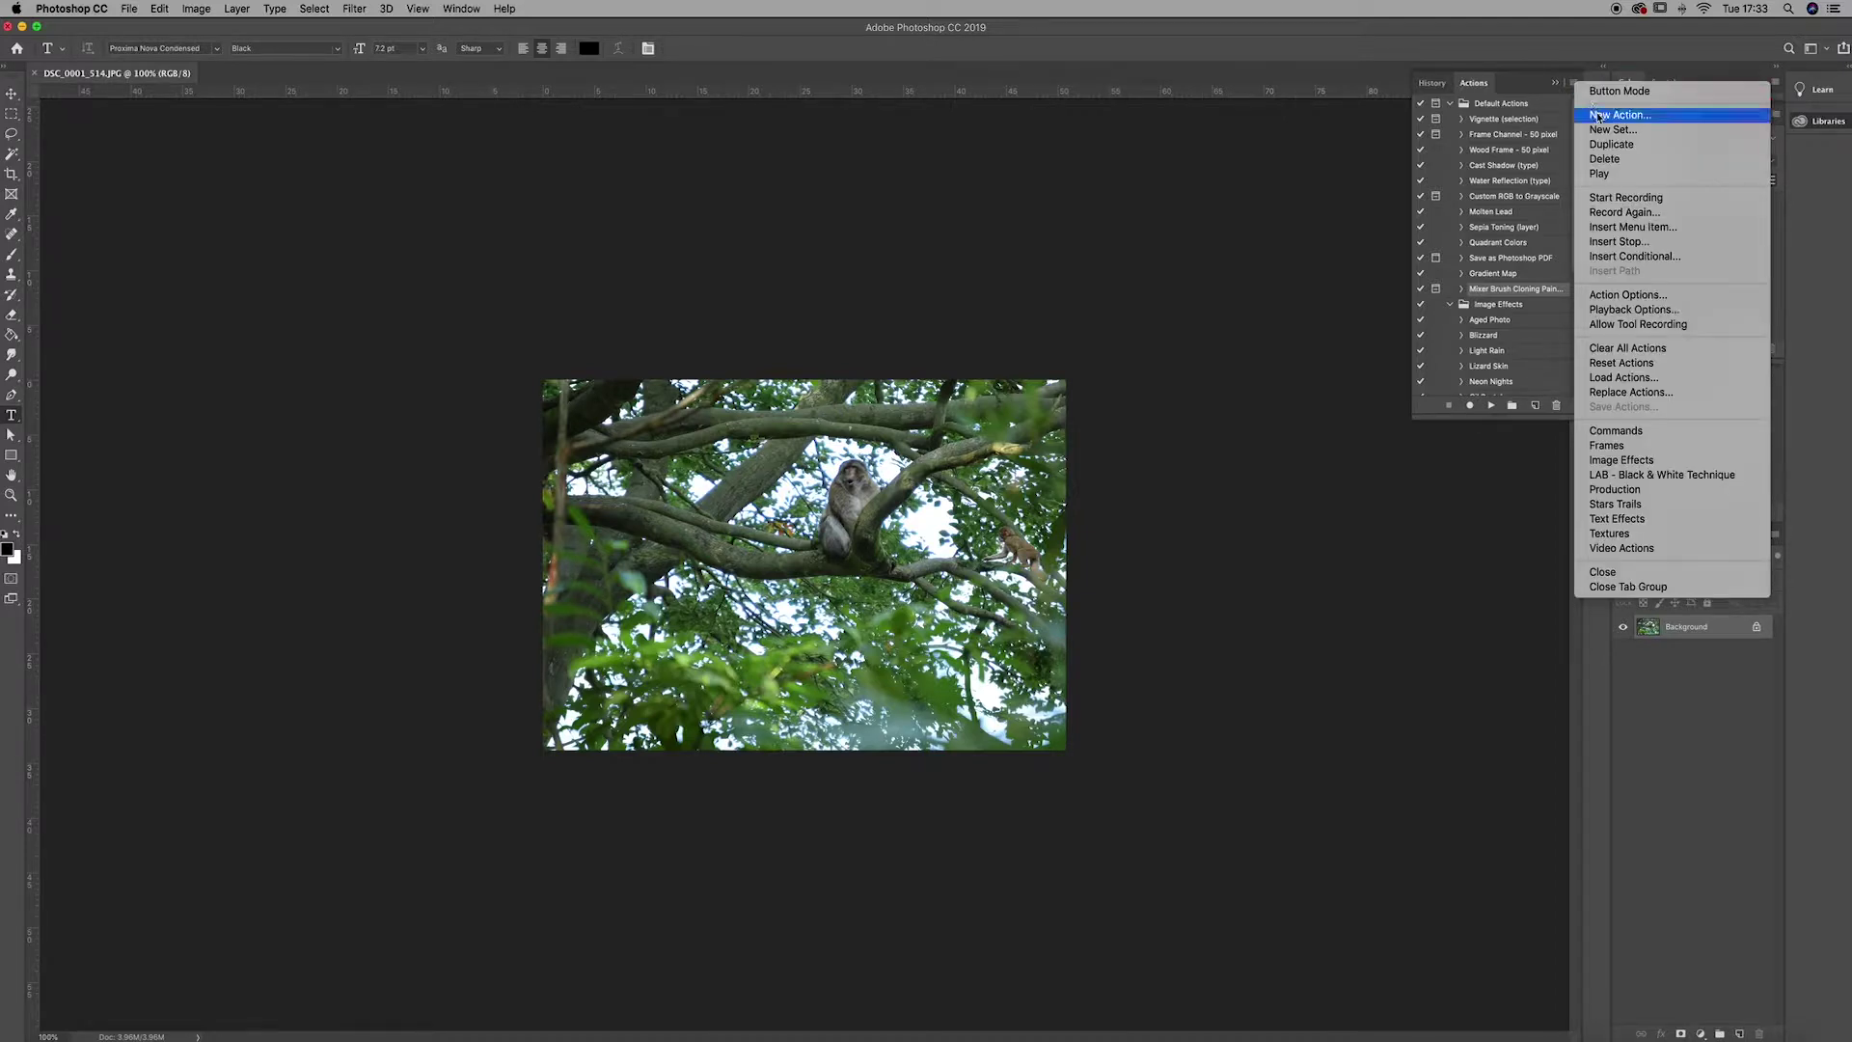
pyautogui.click(1606, 116)
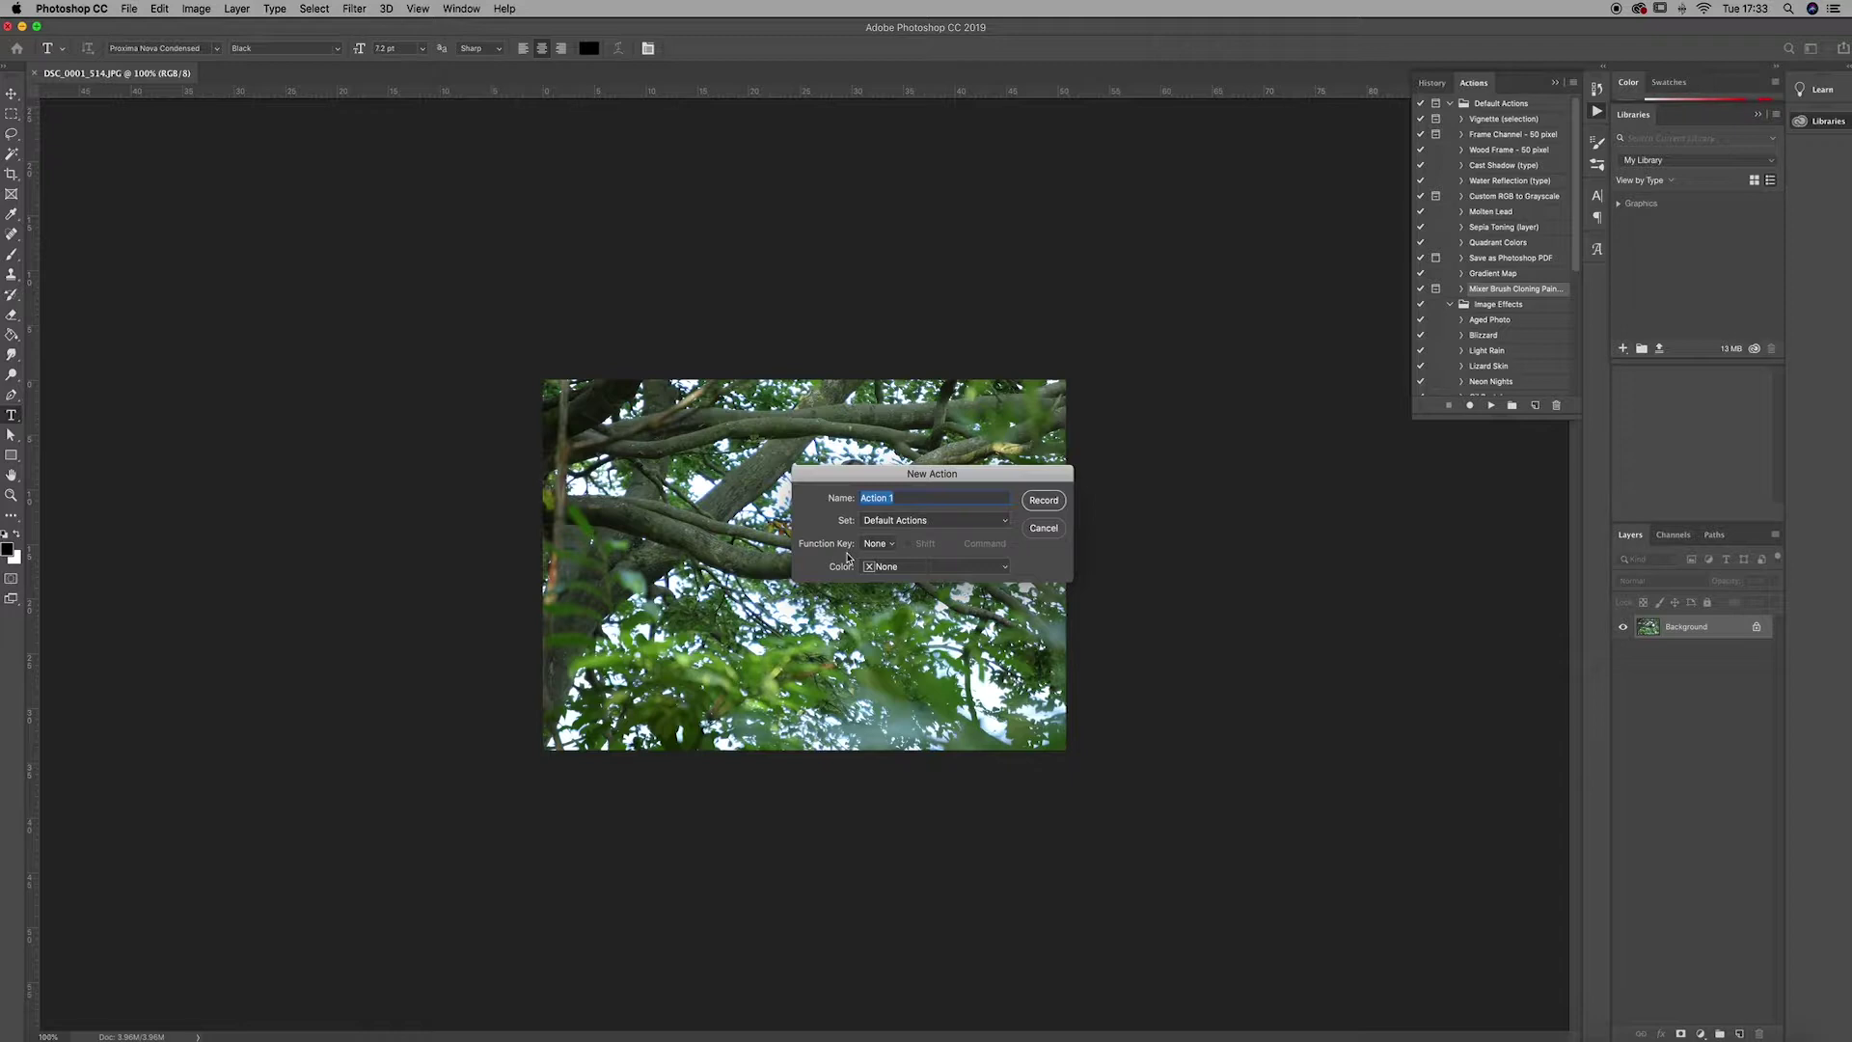
pyautogui.write('Photo Process')
pyautogui.click(976, 521)
pyautogui.click(833, 527)
pyautogui.click(907, 521)
pyautogui.click(887, 521)
pyautogui.click(888, 569)
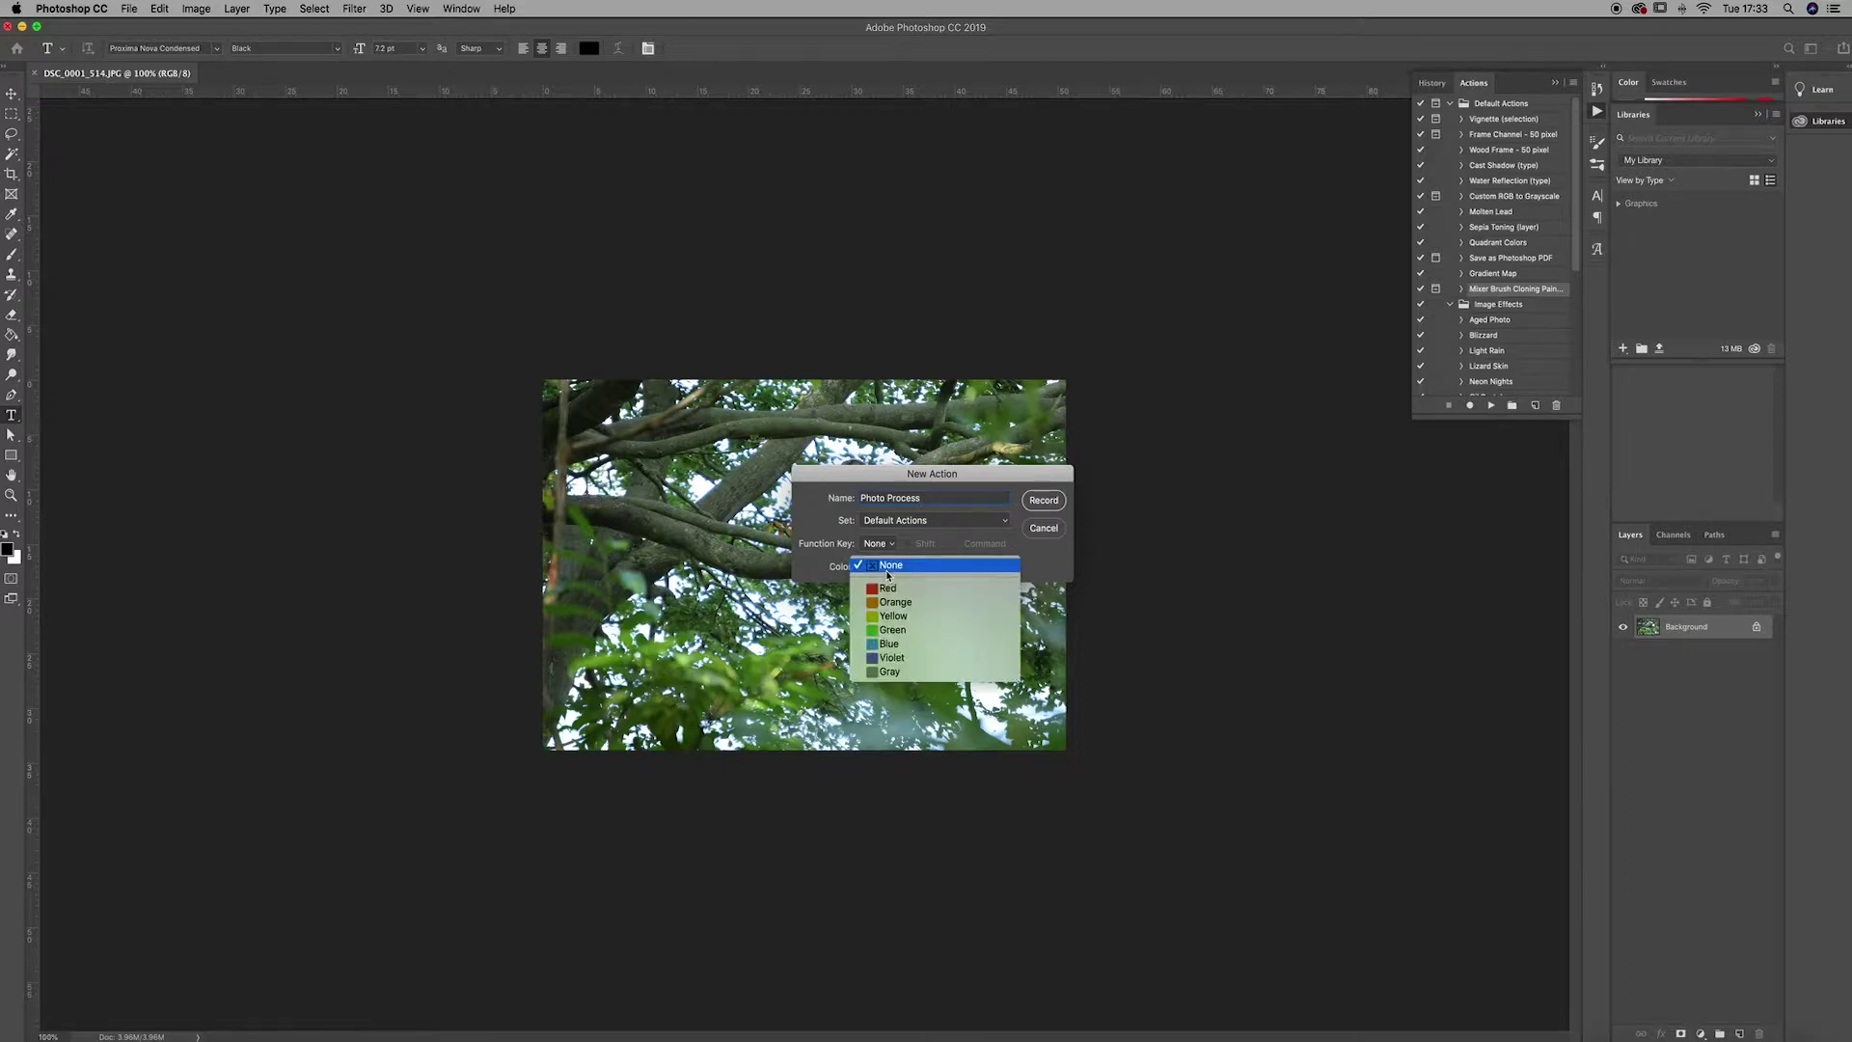
pyautogui.click(840, 579)
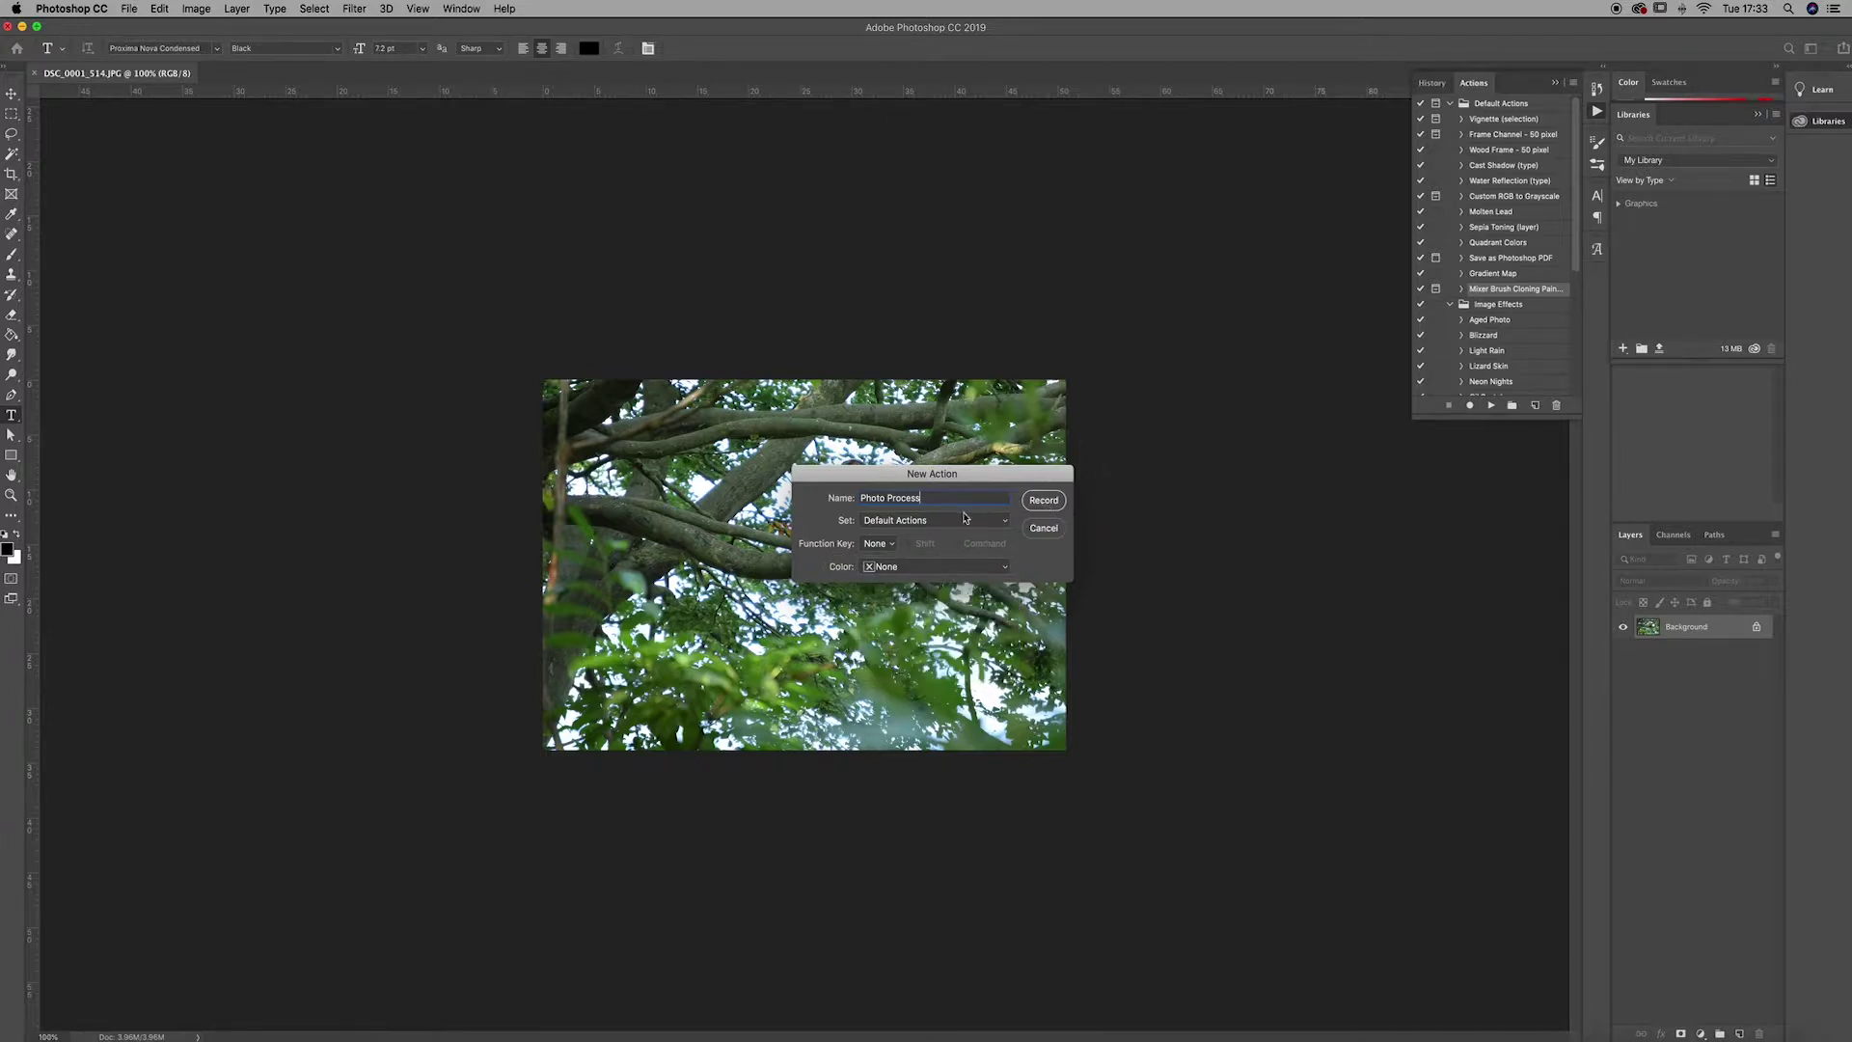
pyautogui.click(1043, 500)
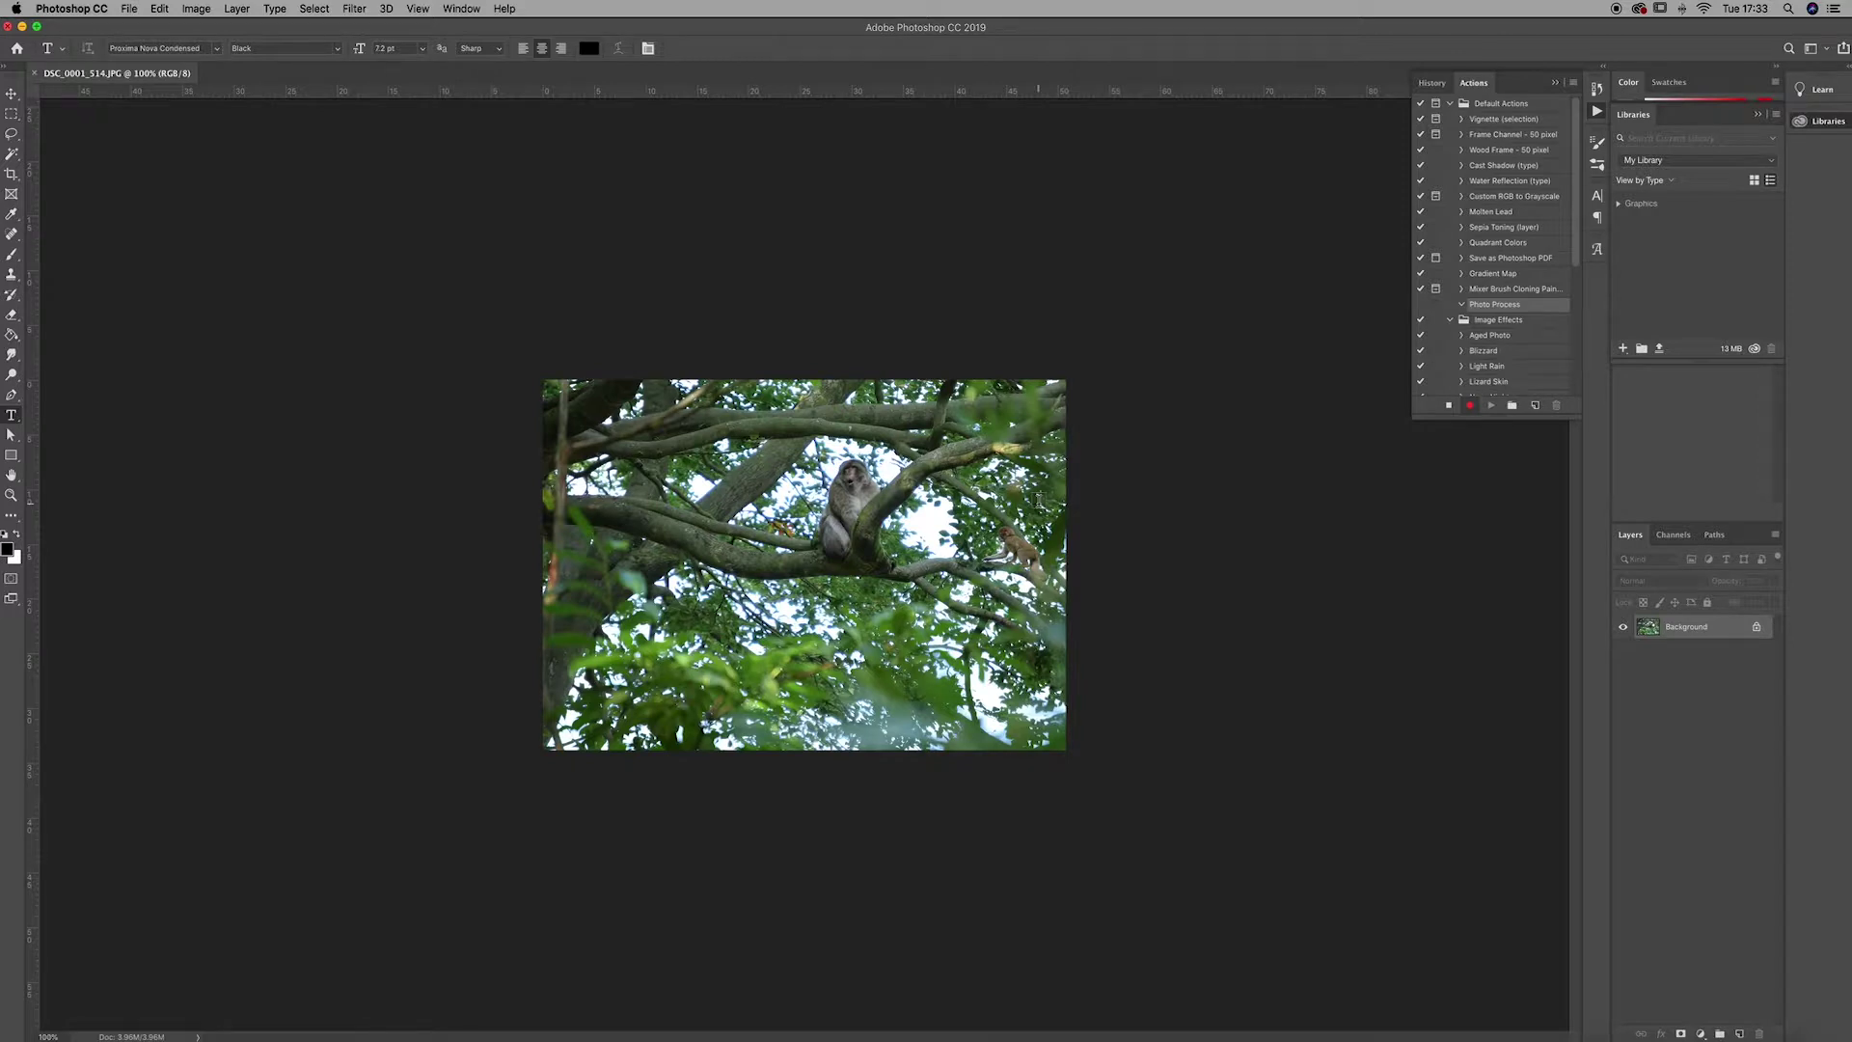
# Convert the photo to CMYK Color, suppressing the conversion warning
pyautogui.click(192, 9)
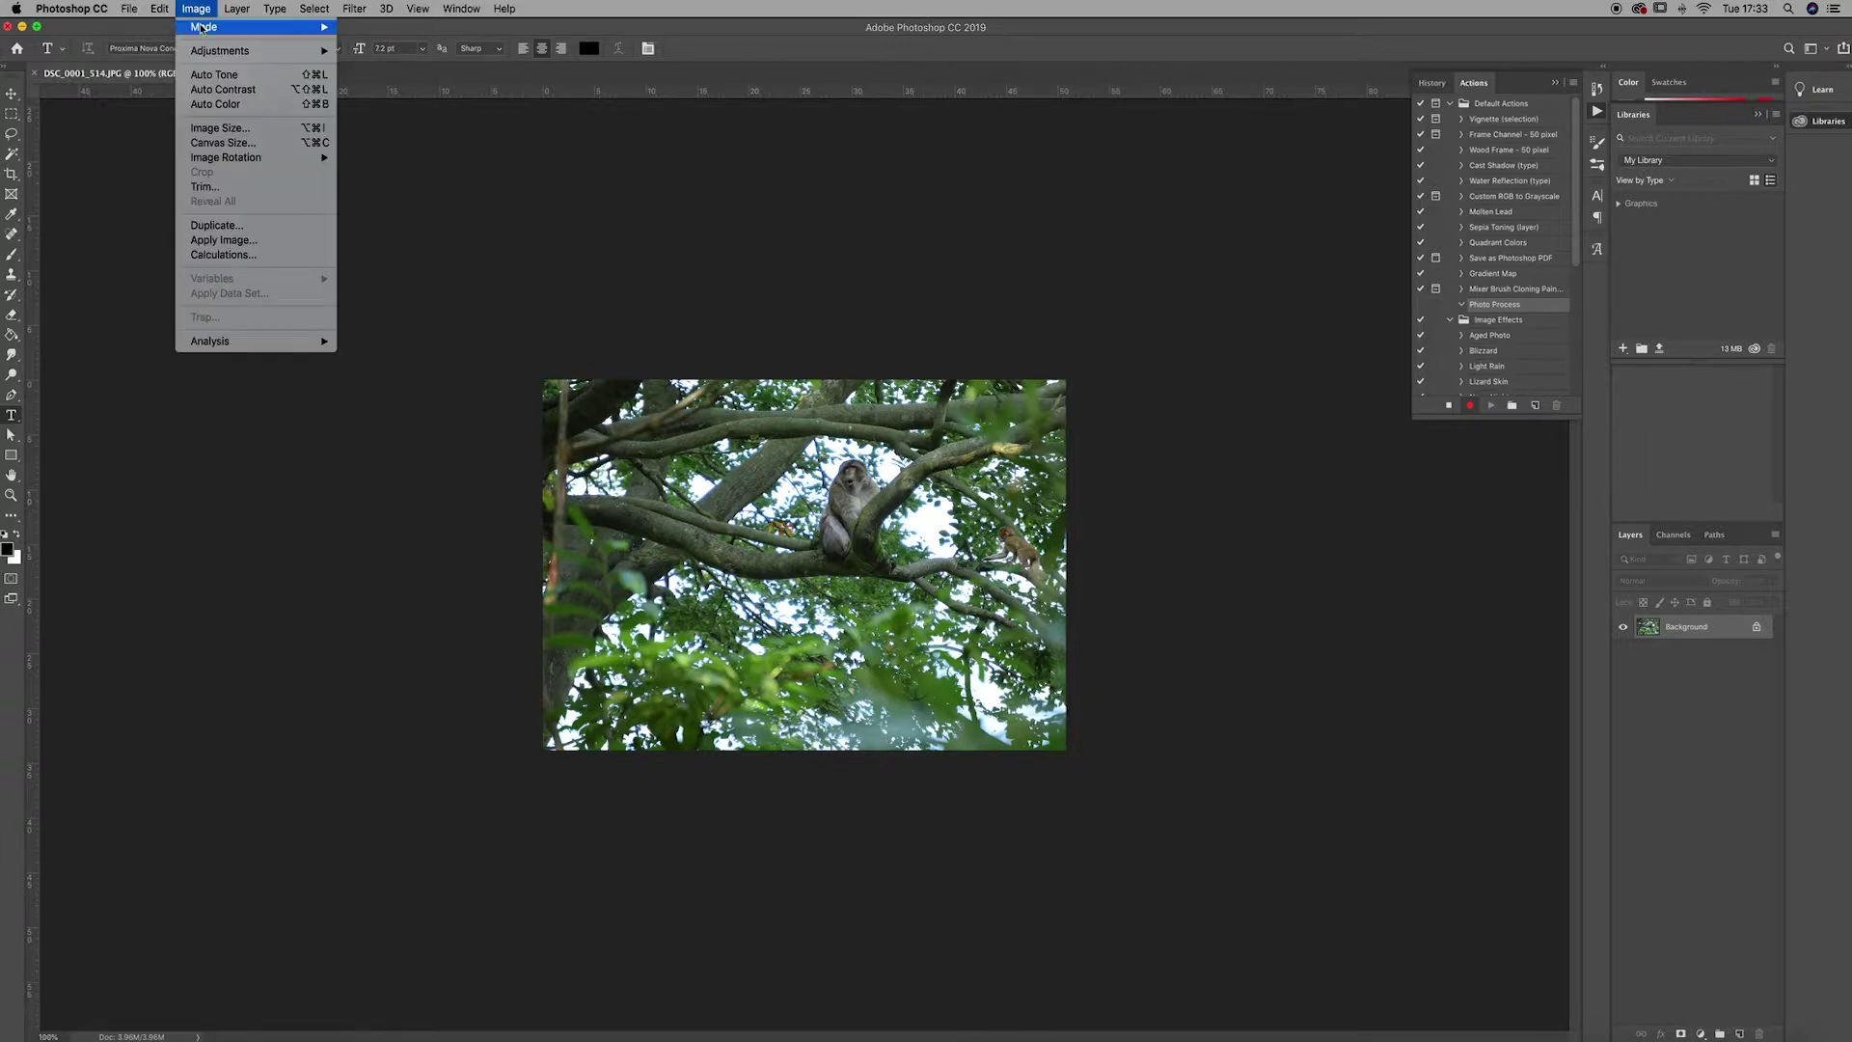
pyautogui.moveTo(202, 28)
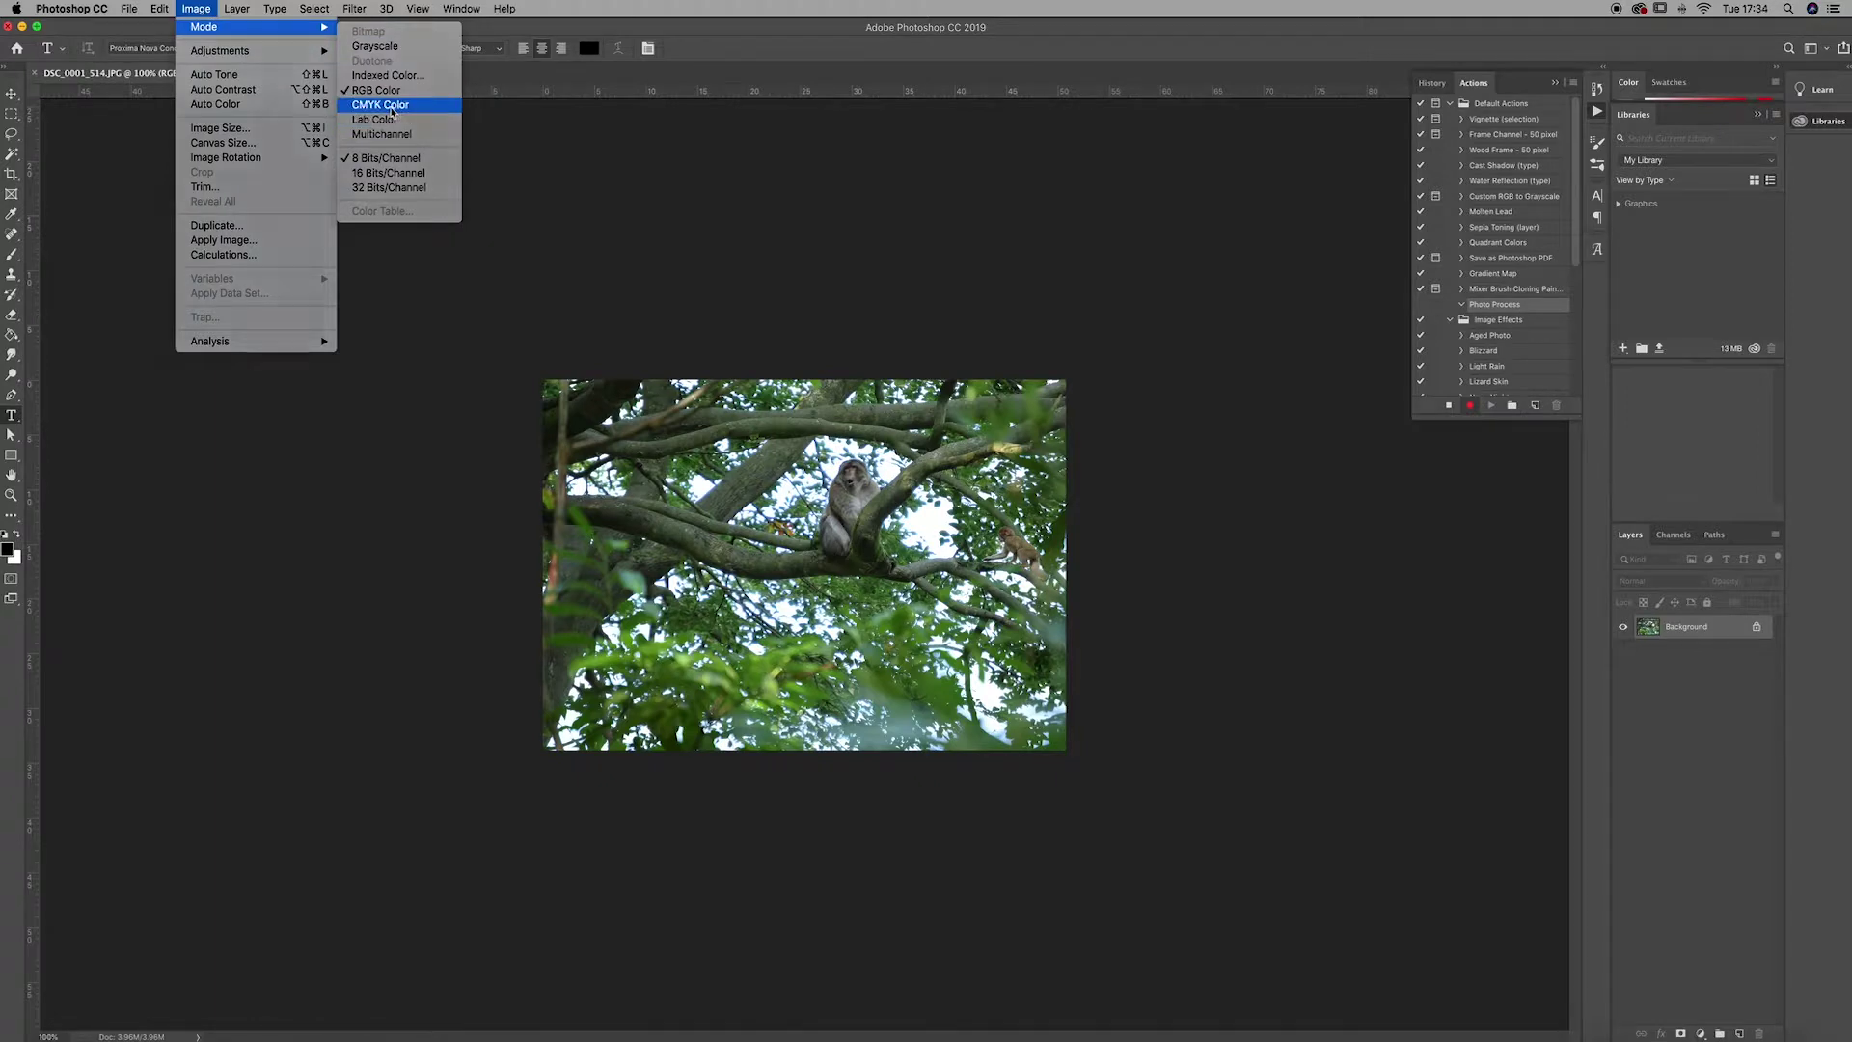
pyautogui.click(381, 104)
pyautogui.click(897, 347)
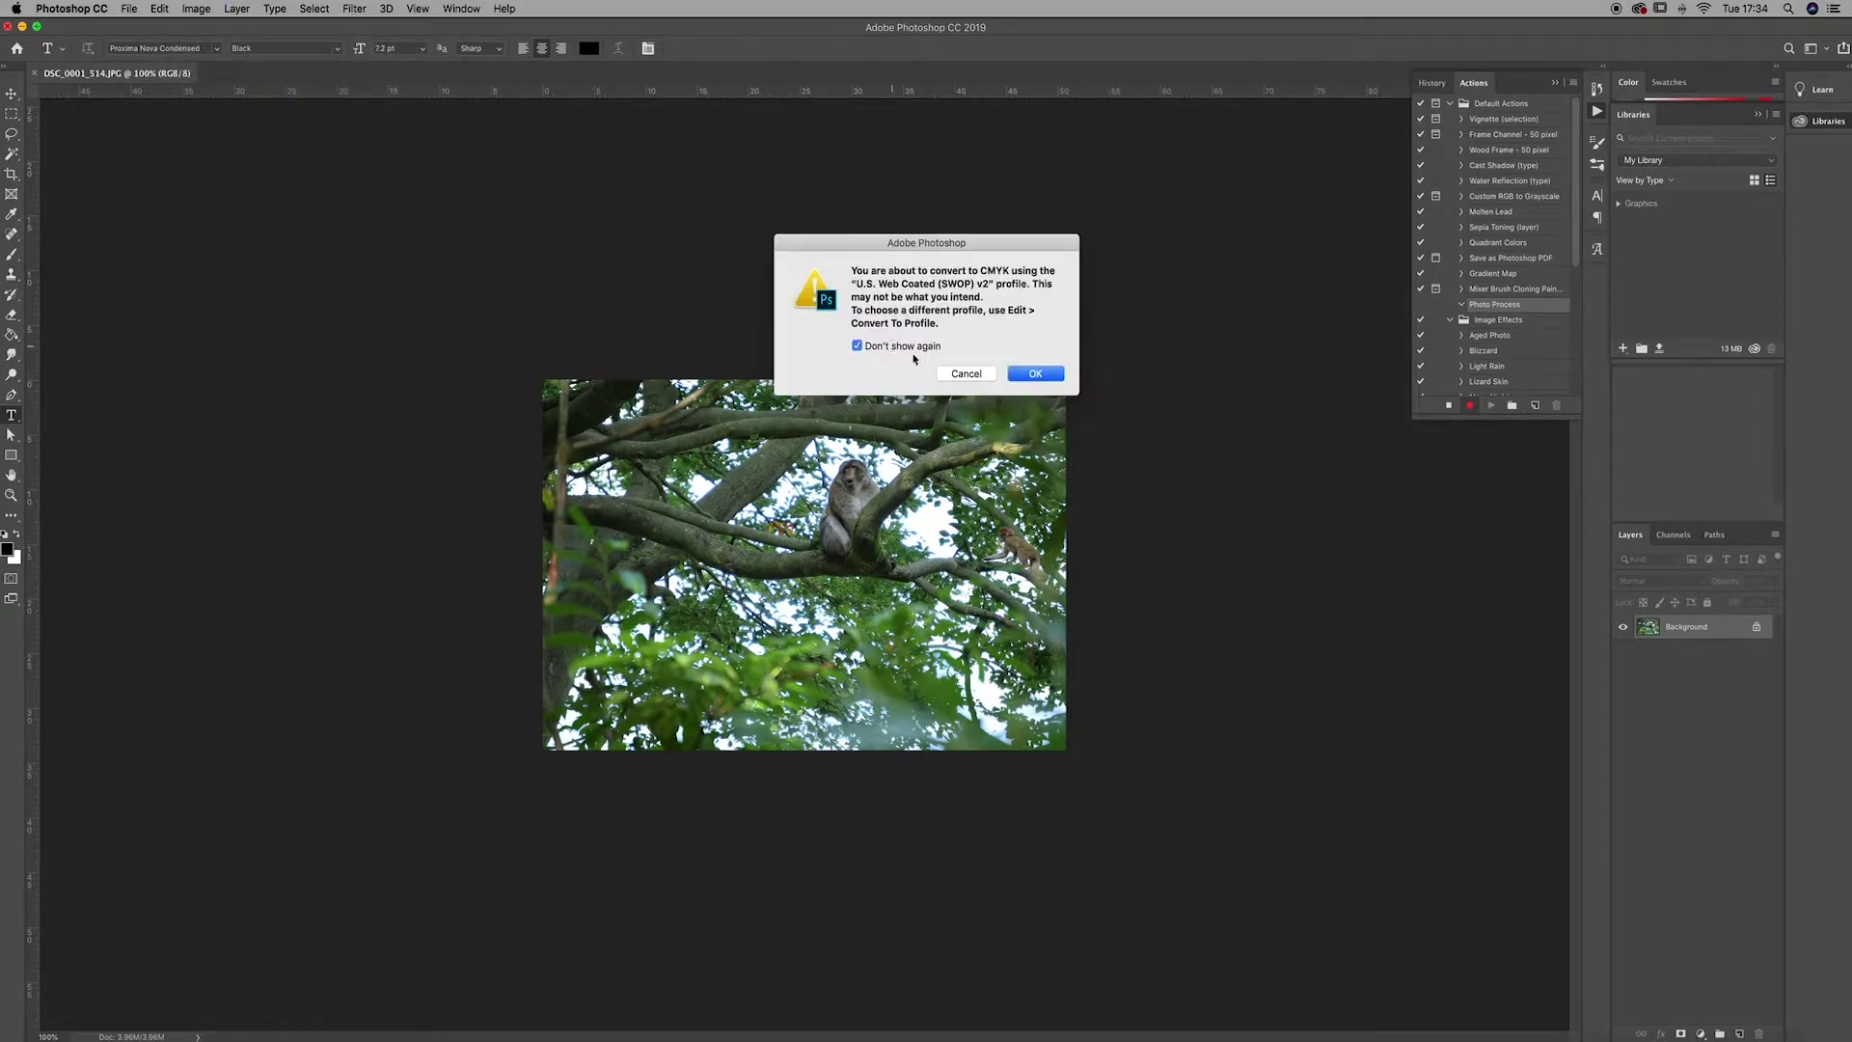
pyautogui.click(1028, 377)
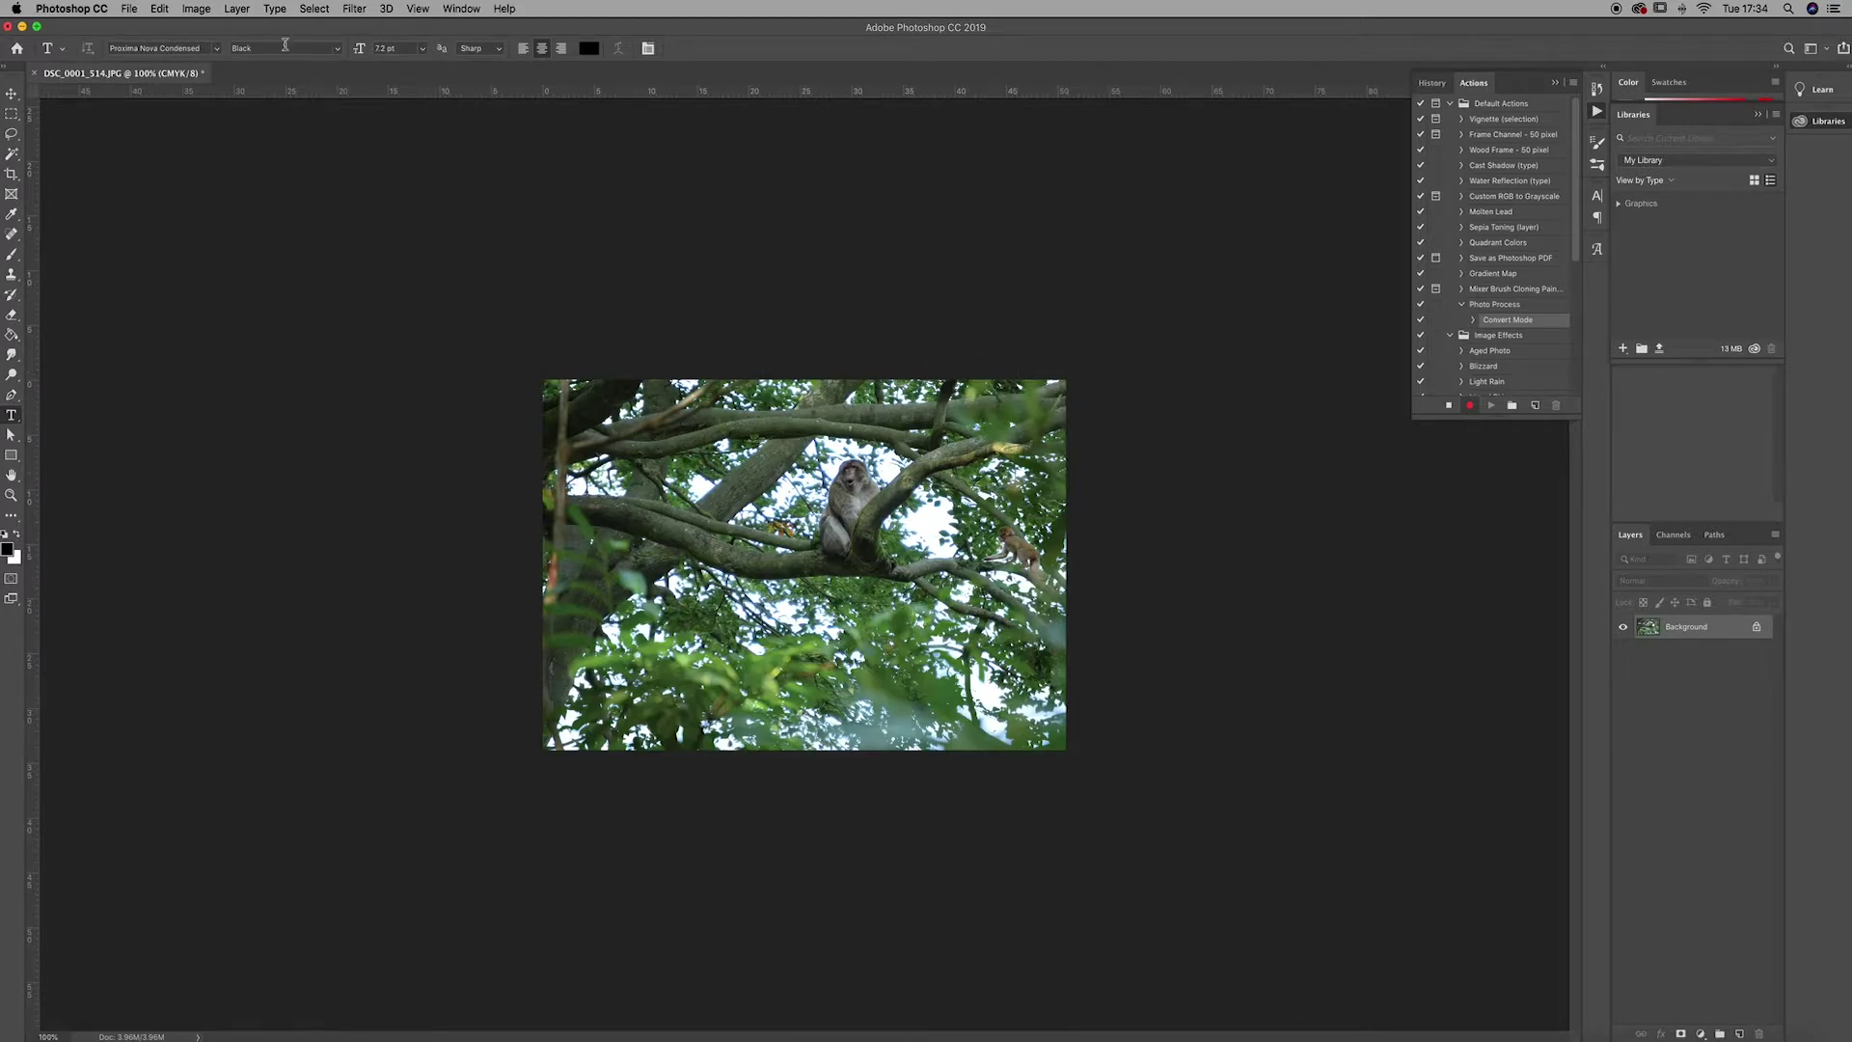
# Resize the image to 20 cm wide at 300 ppi resolution
pyautogui.click(198, 9)
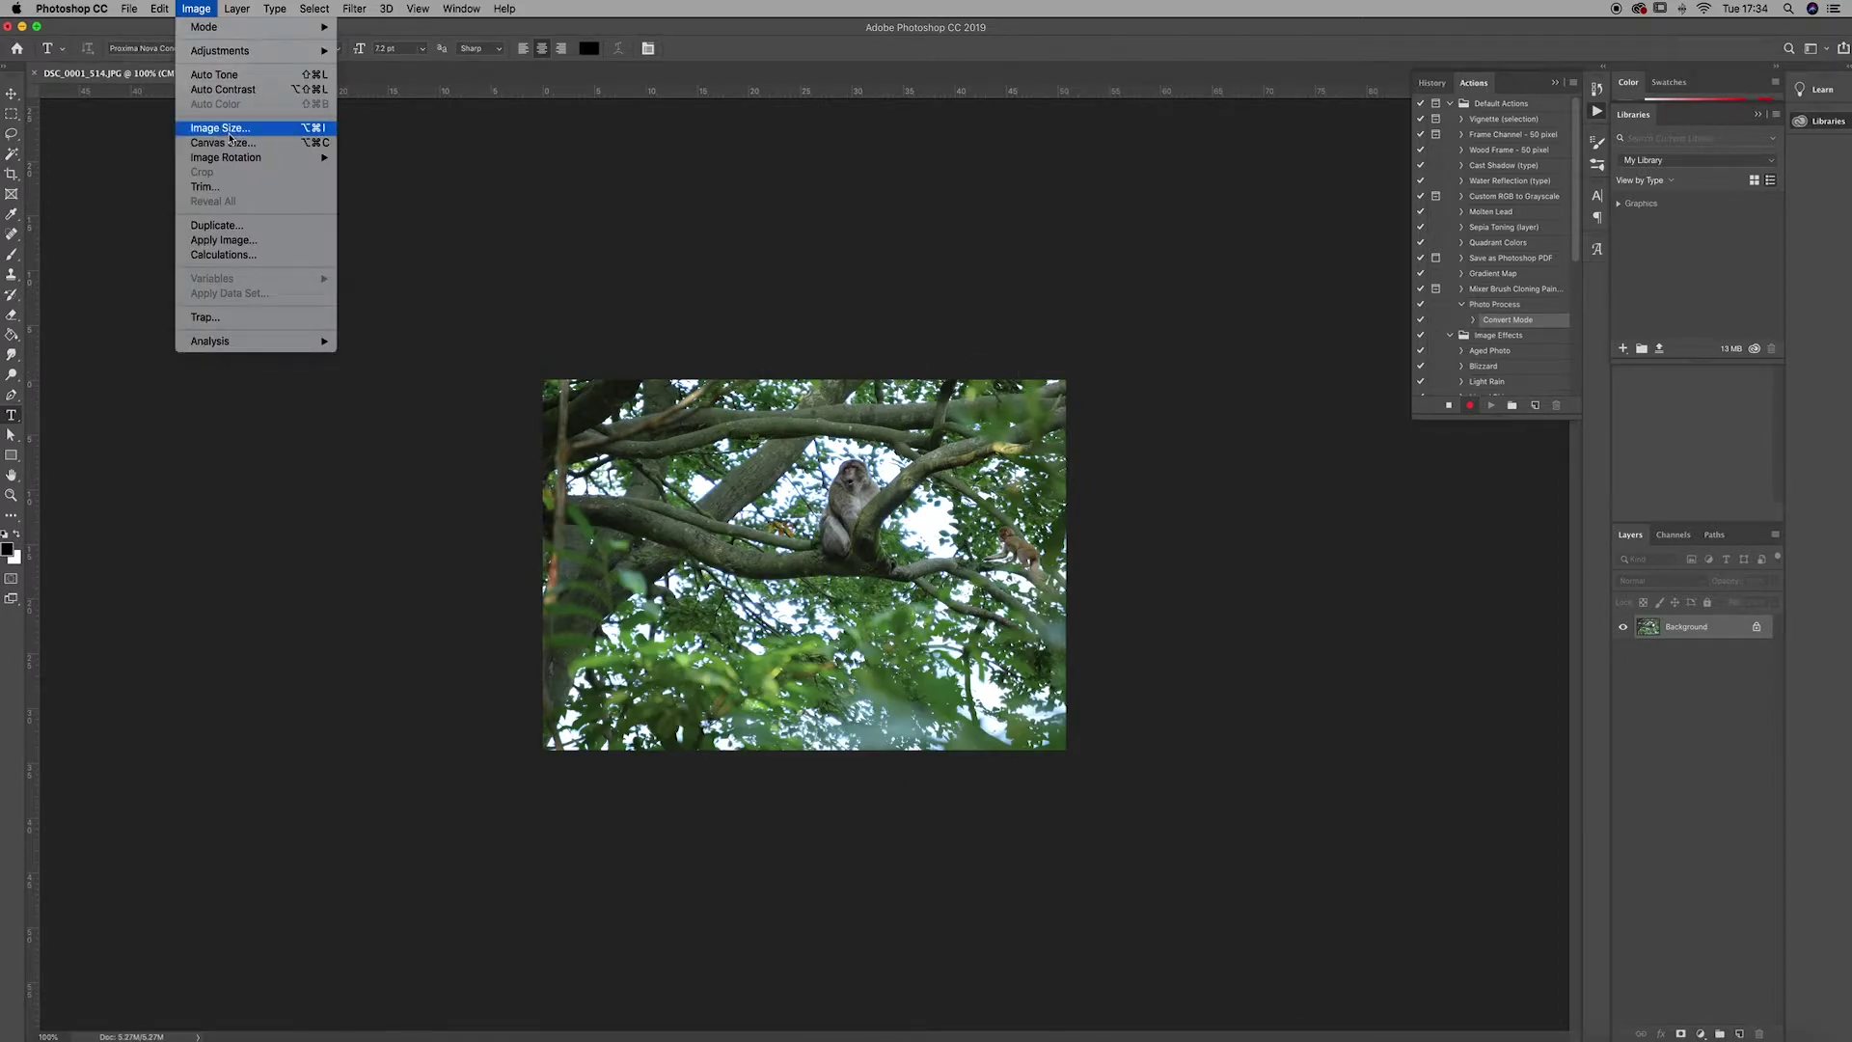
pyautogui.click(230, 136)
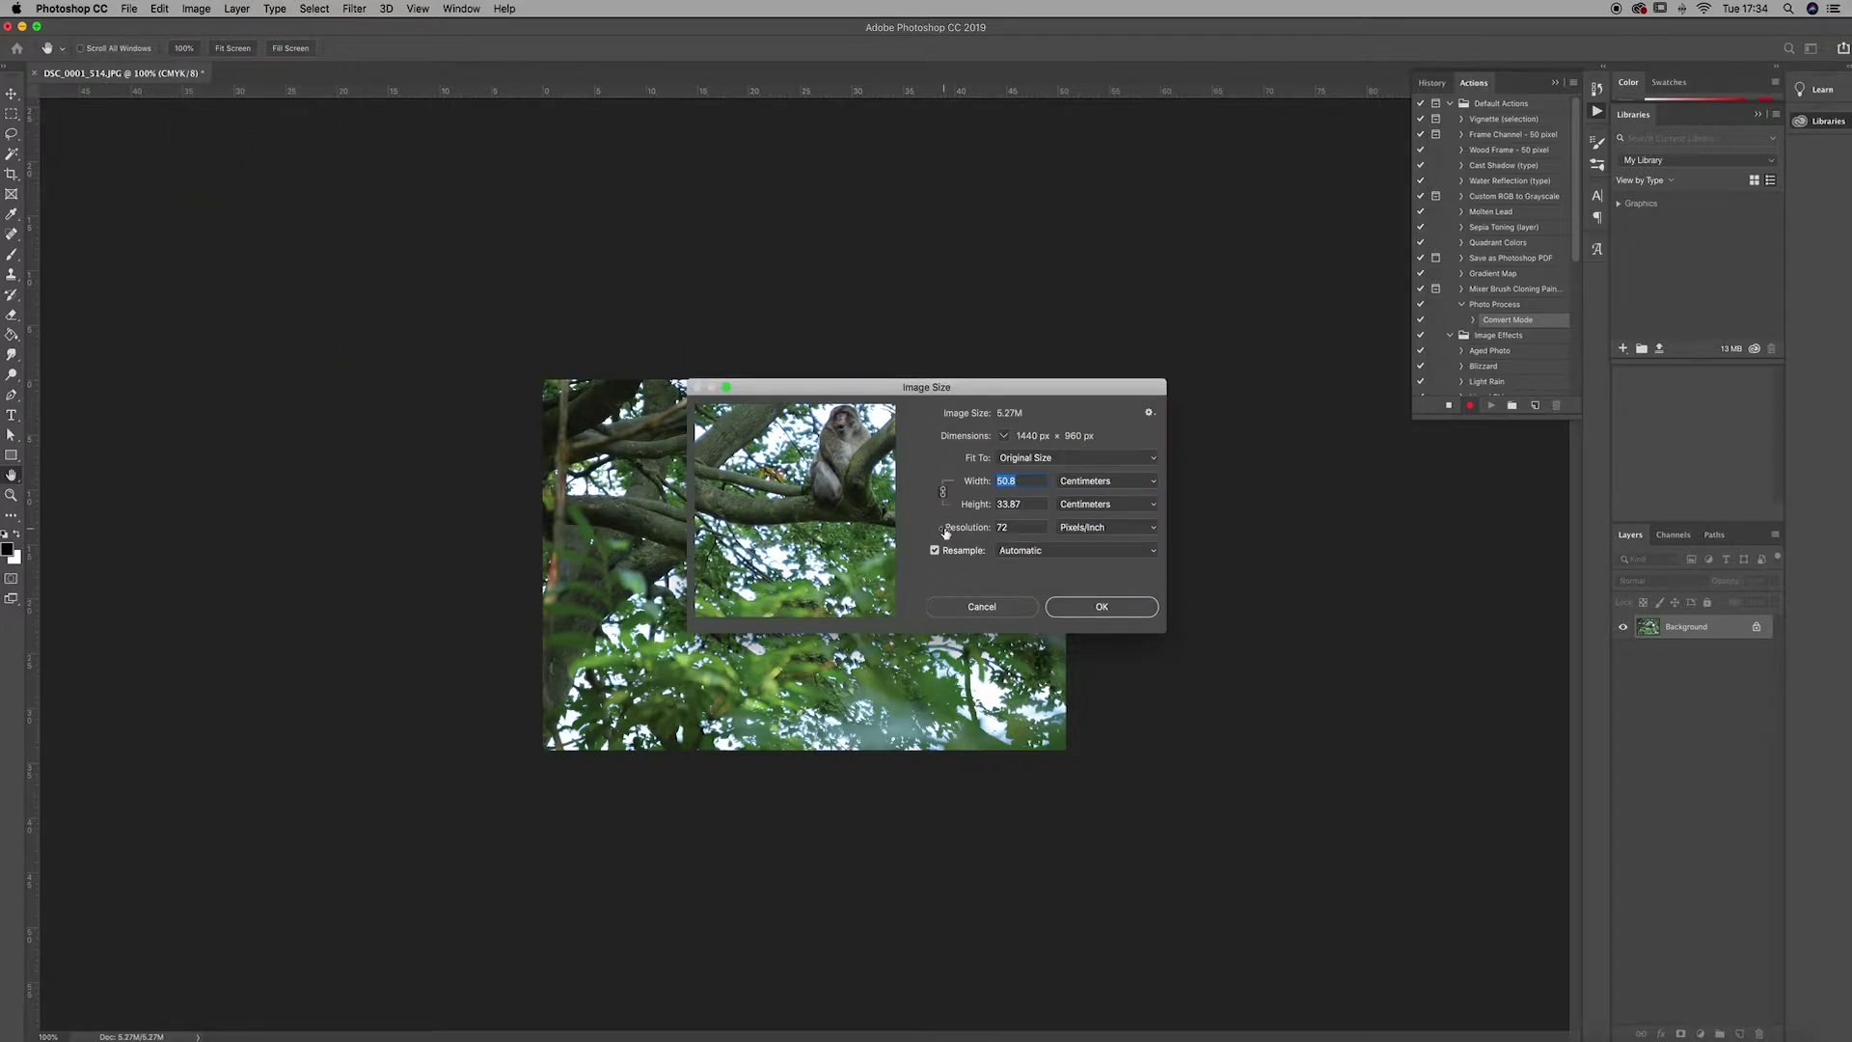
pyautogui.write('20')
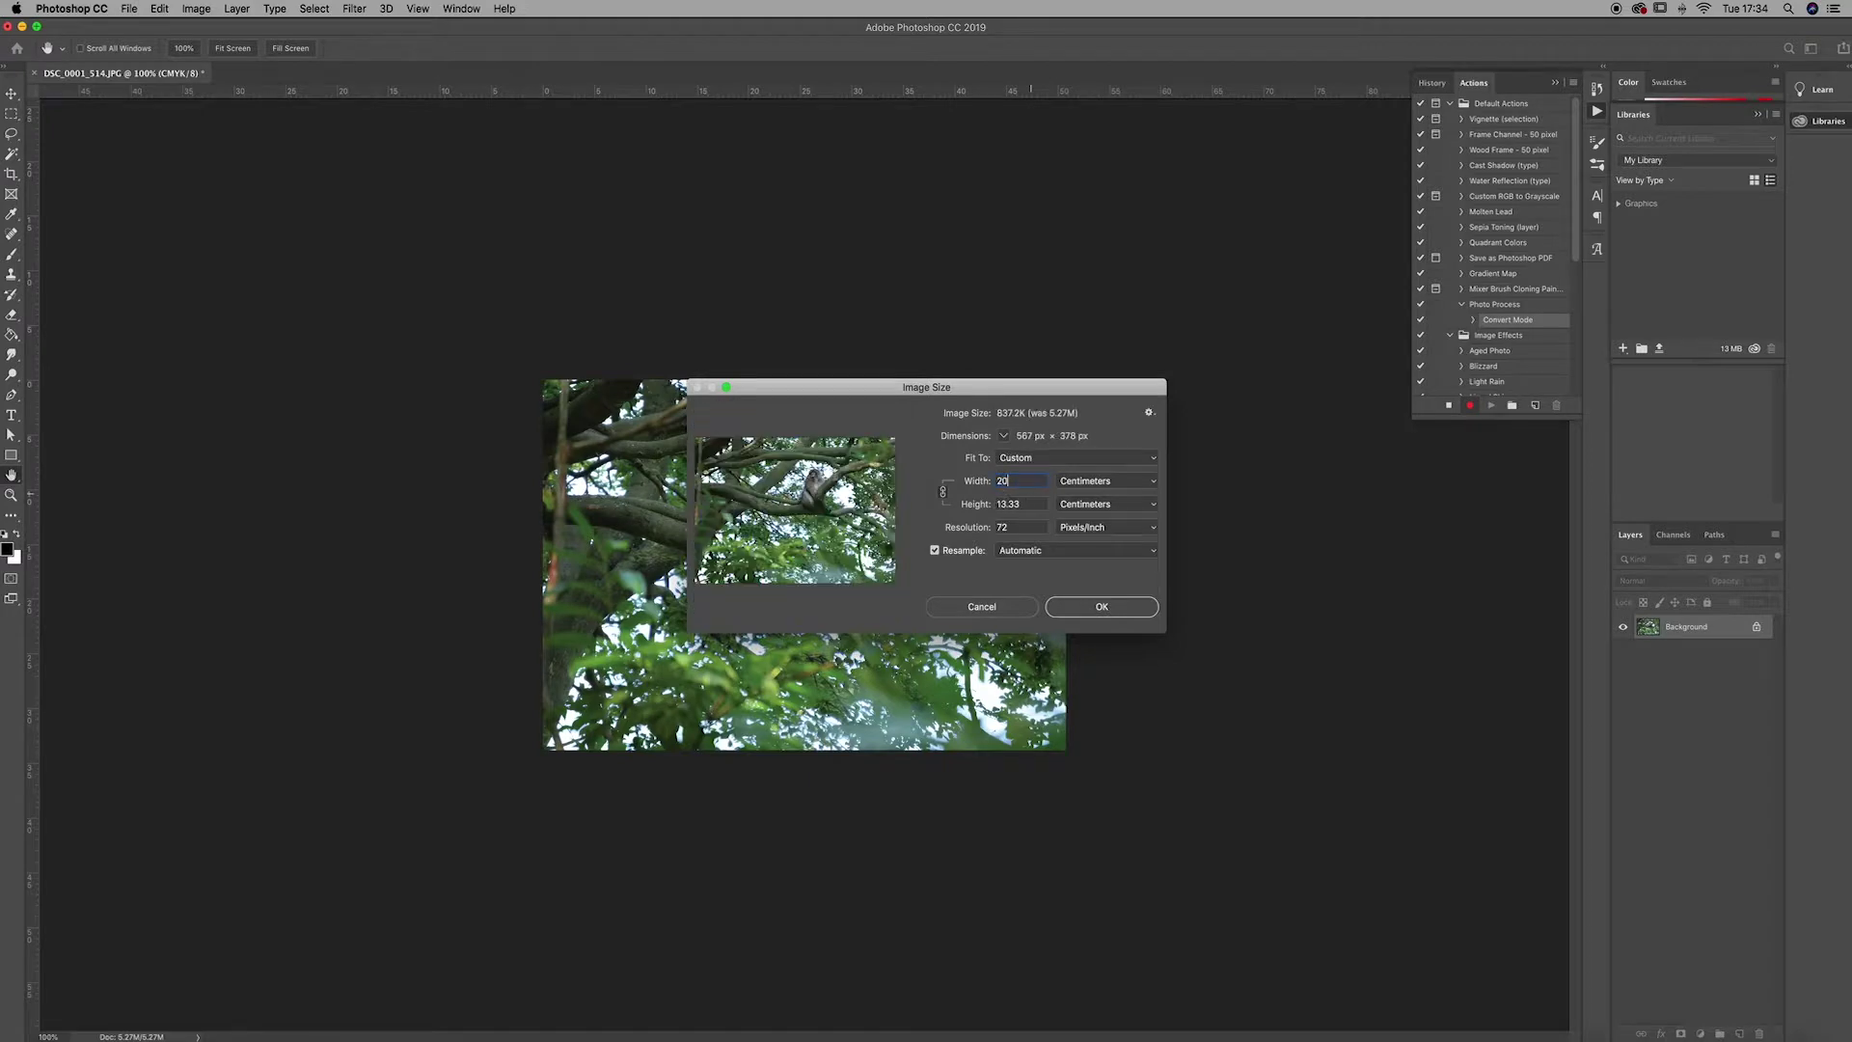
pyautogui.moveTo(1019, 526); pyautogui.dragTo(995, 527)
pyautogui.write('300')
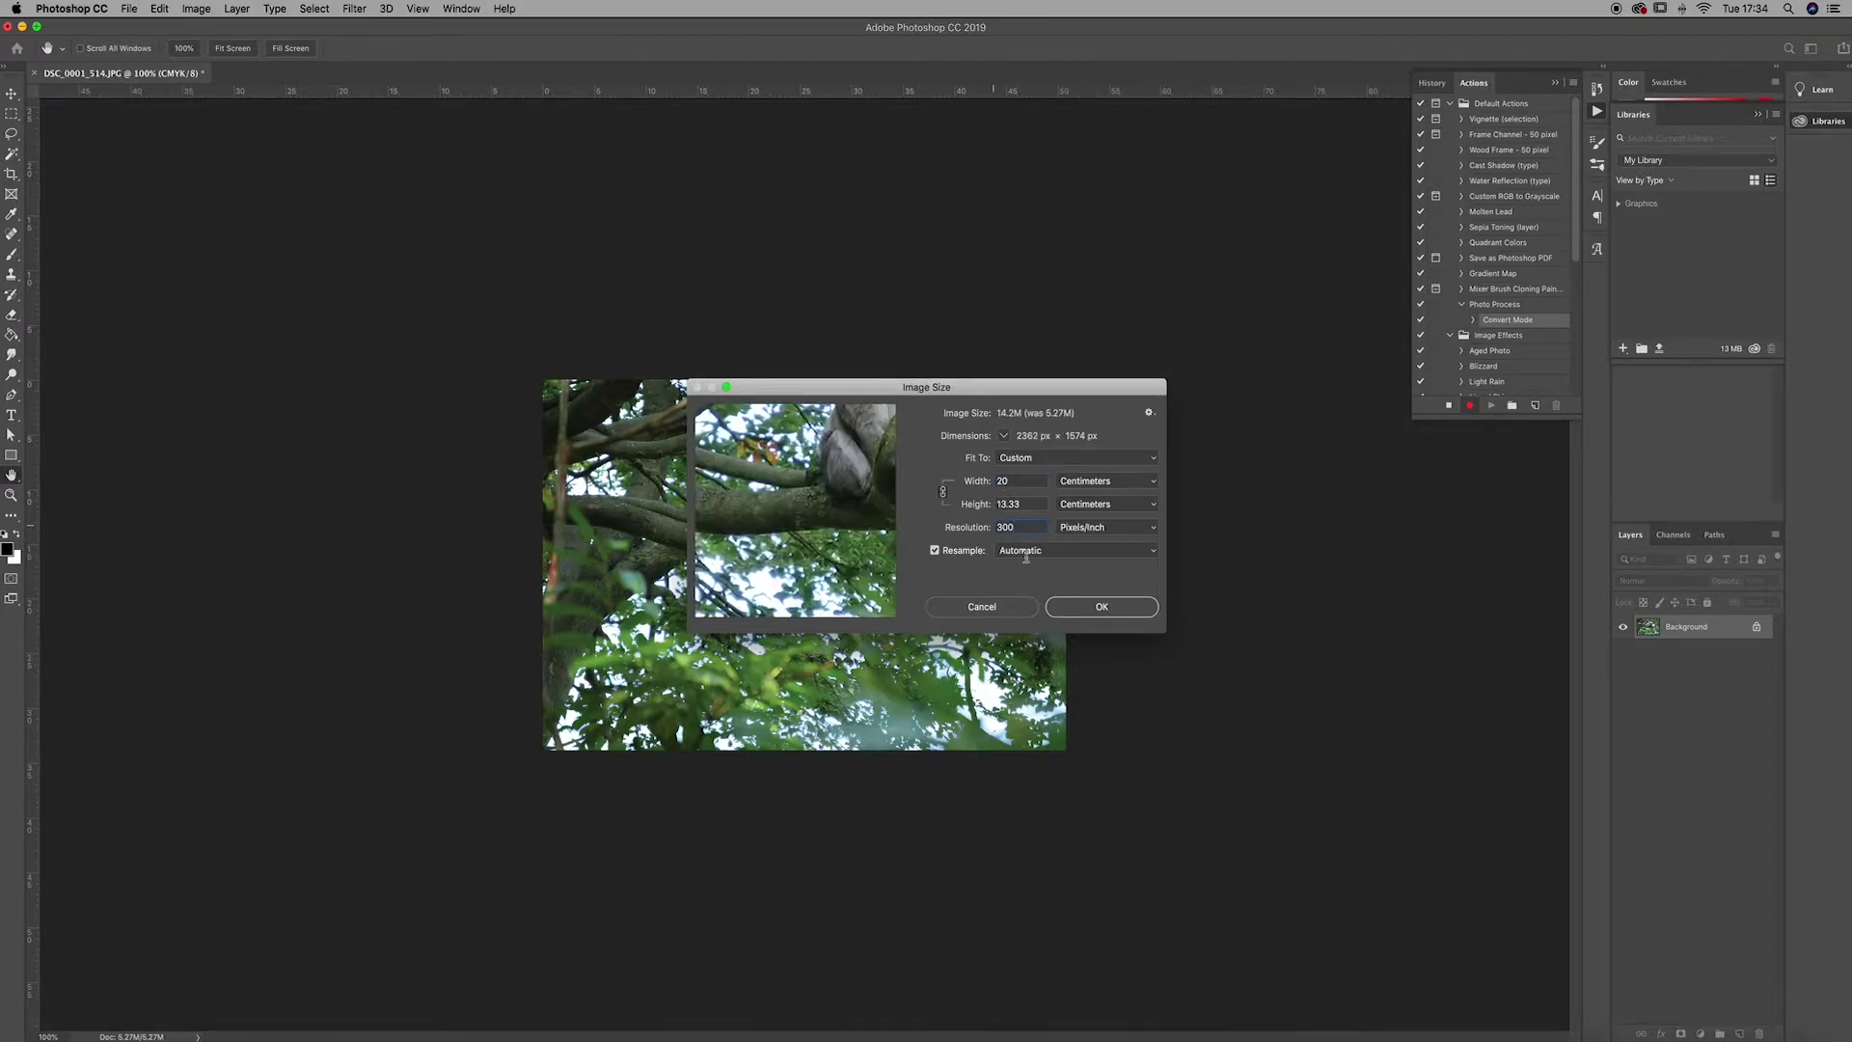
pyautogui.click(1078, 605)
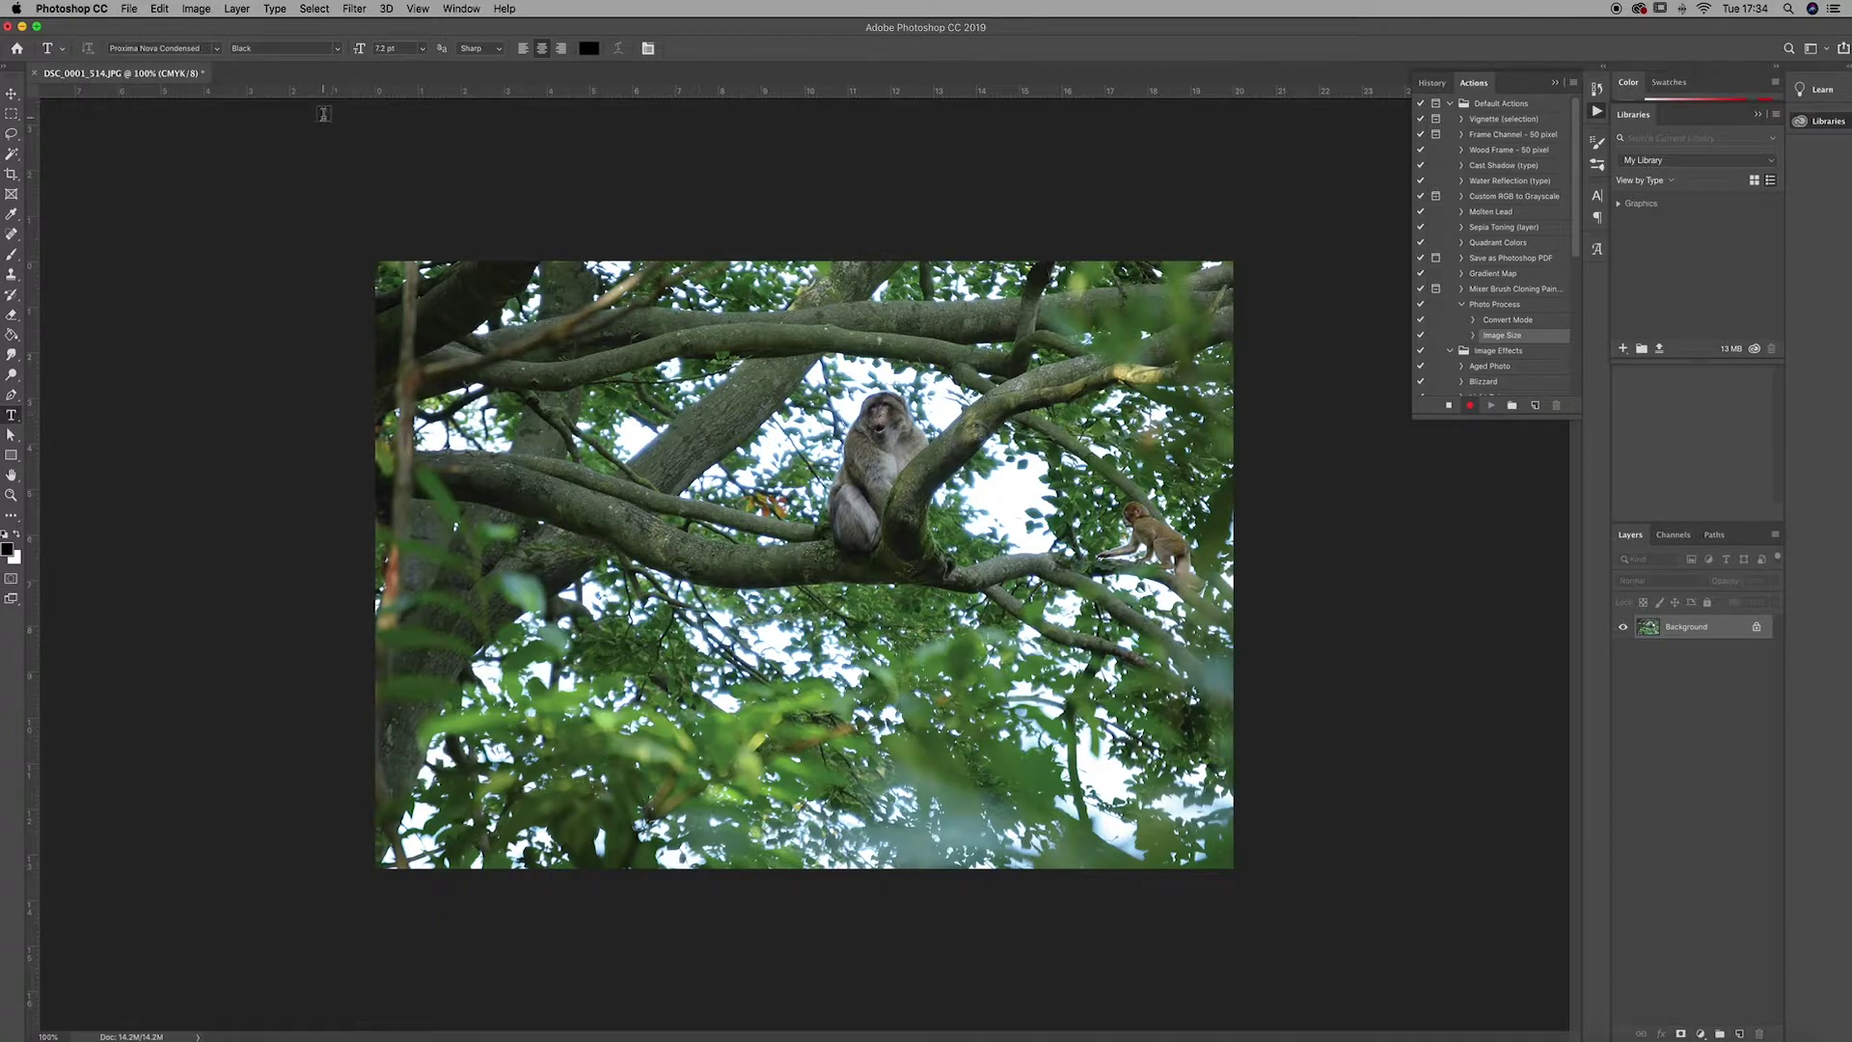
# Record a Save As step, then stop recording the Photo Process action
pyautogui.click(141, 12)
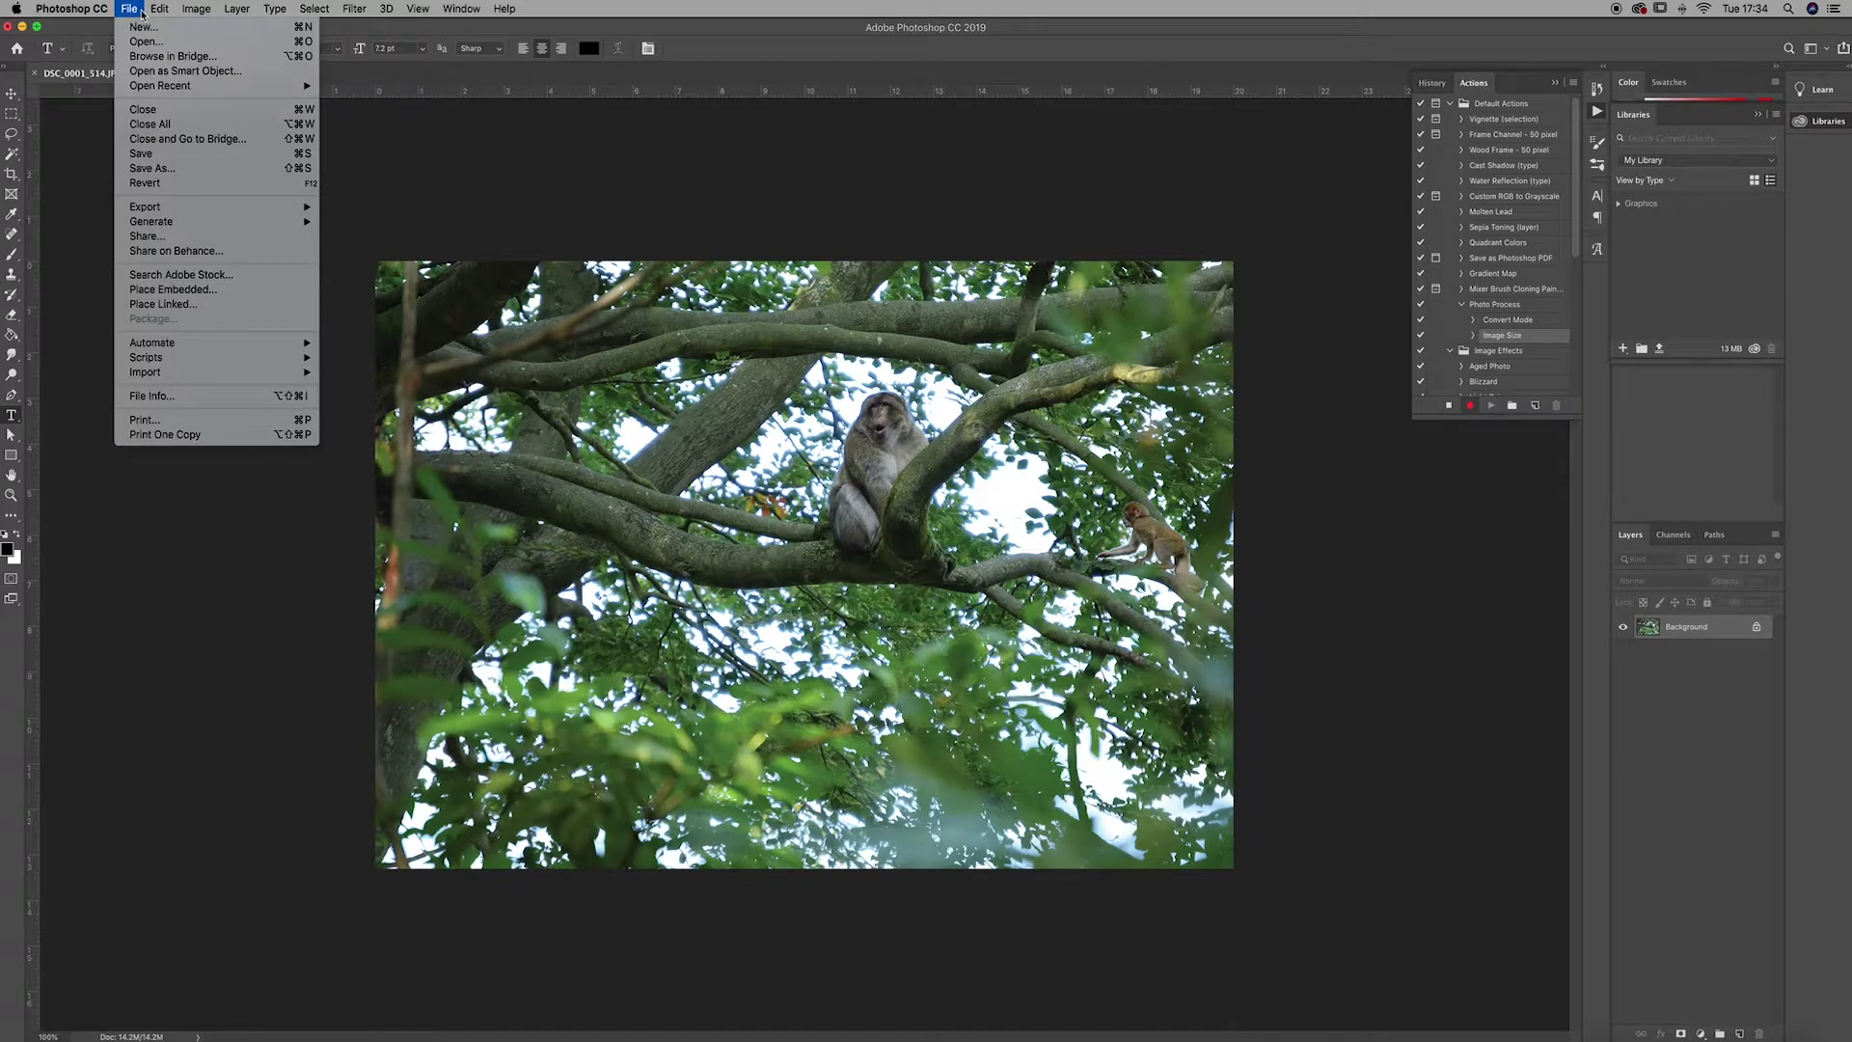
pyautogui.click(166, 154)
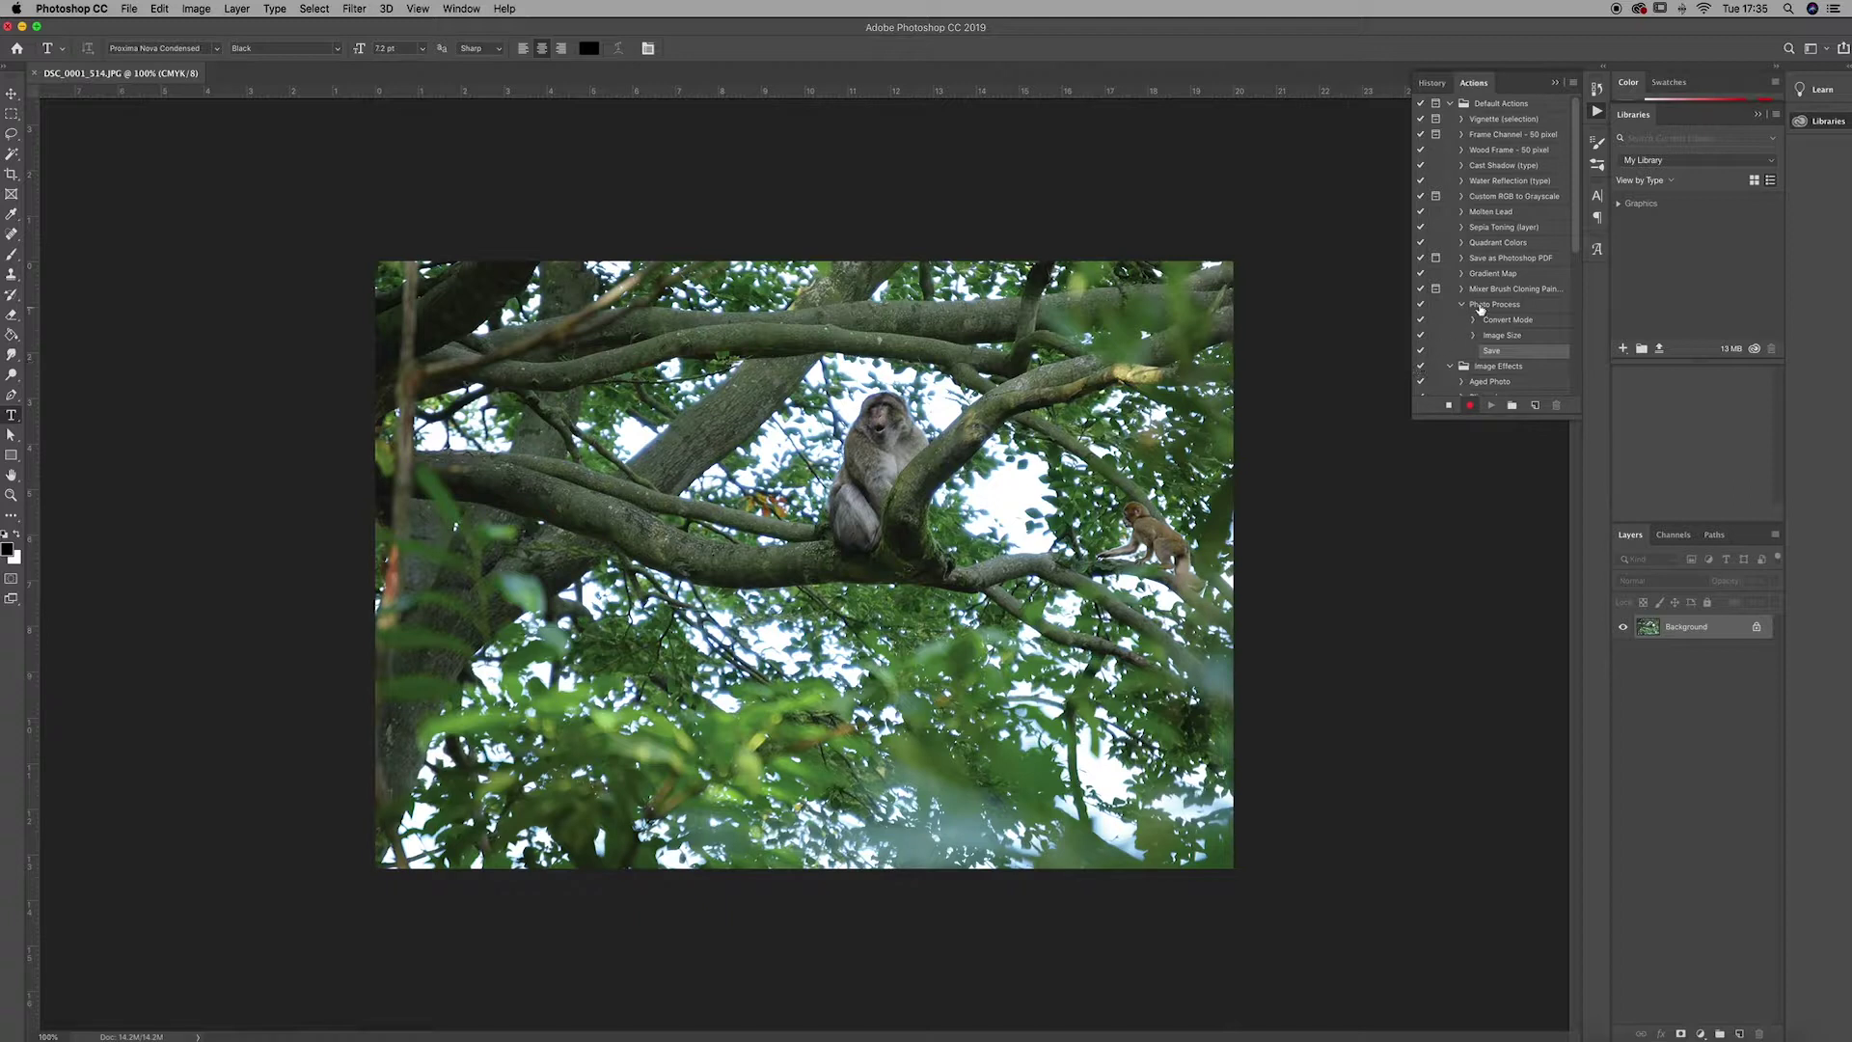
pyautogui.click(1448, 406)
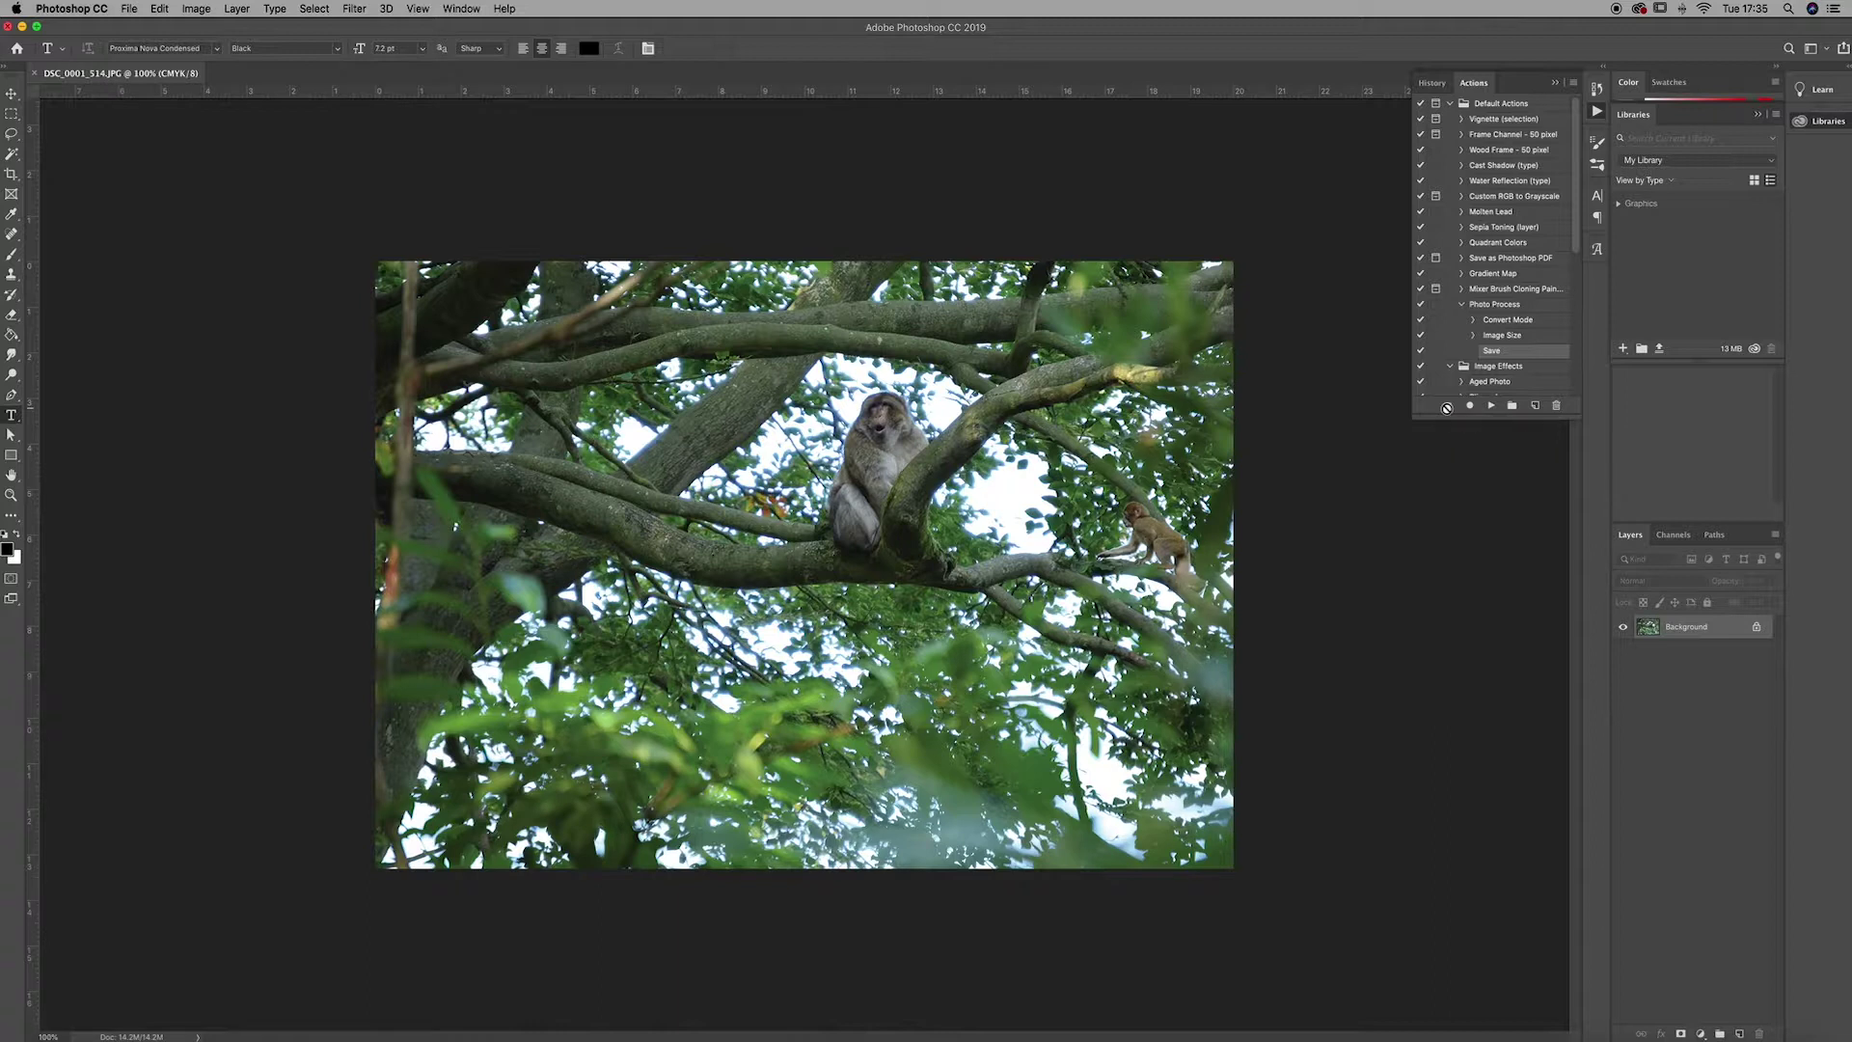
# Collapse Photo Process, hide the Actions panel and close the photo
pyautogui.click(1462, 305)
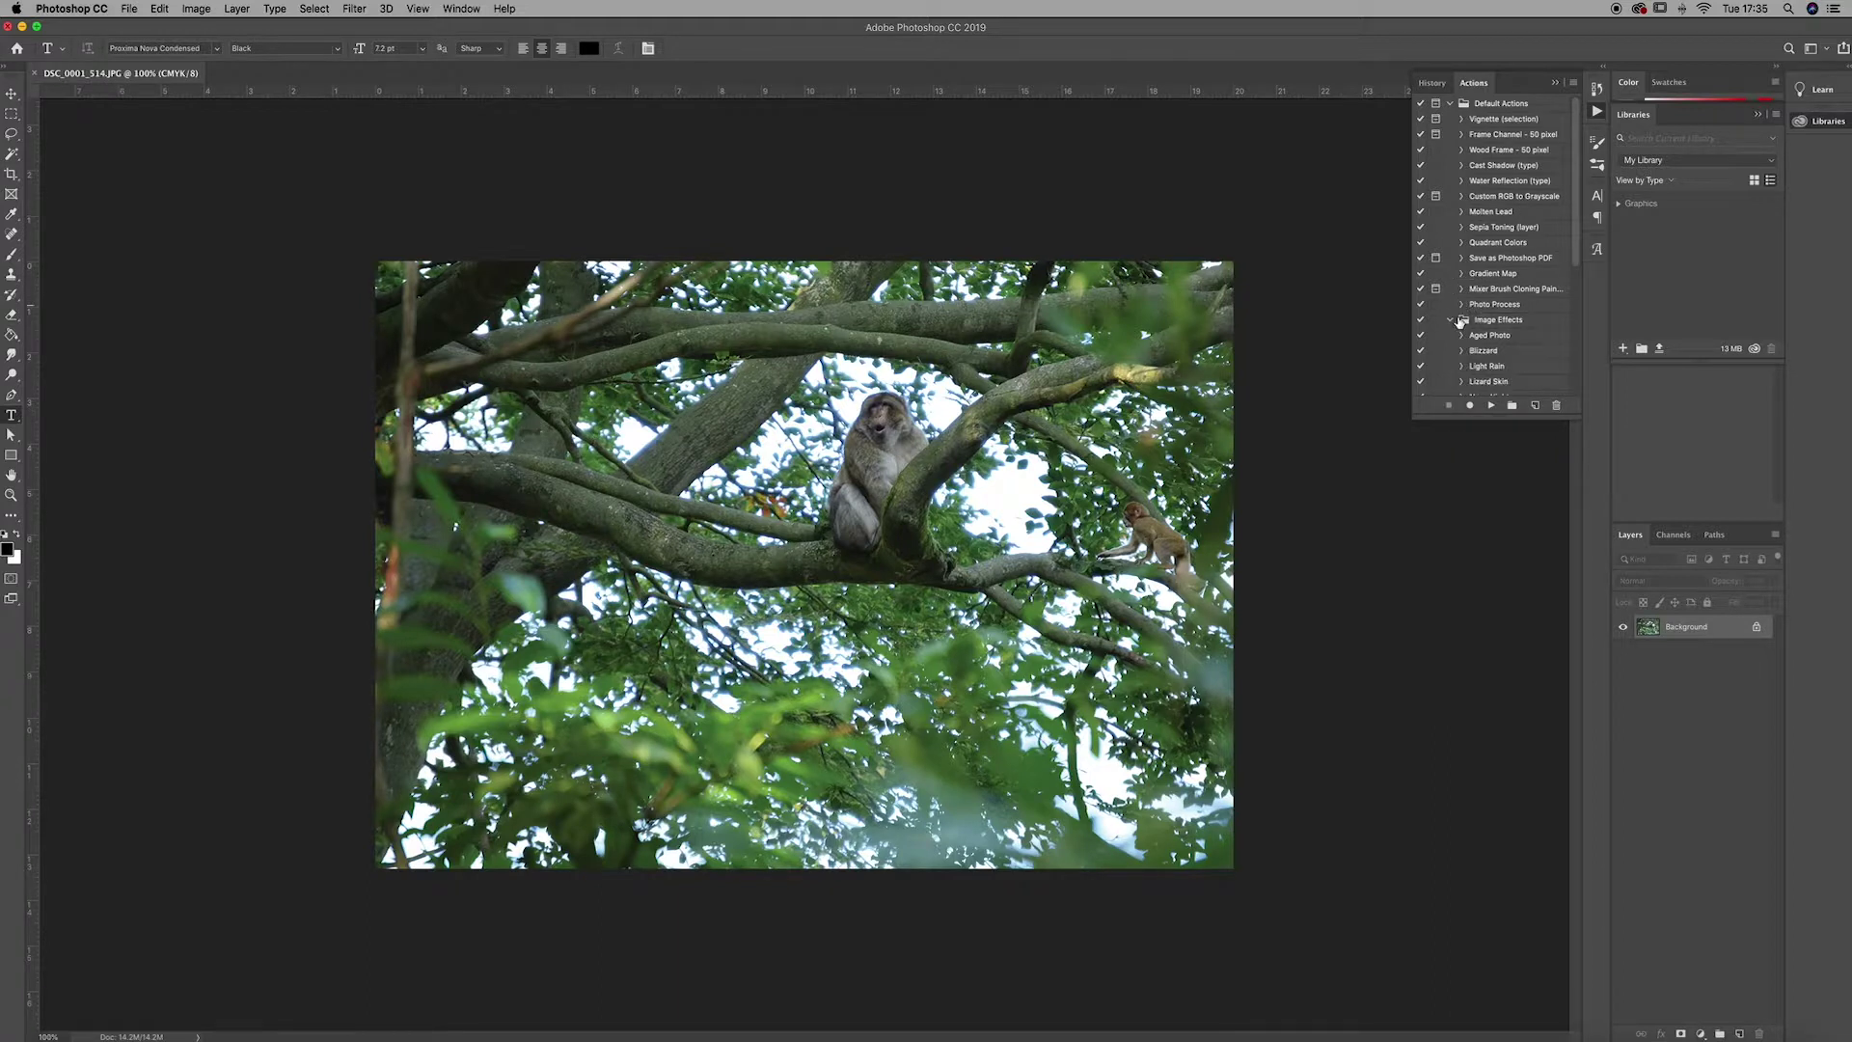
pyautogui.click(1596, 111)
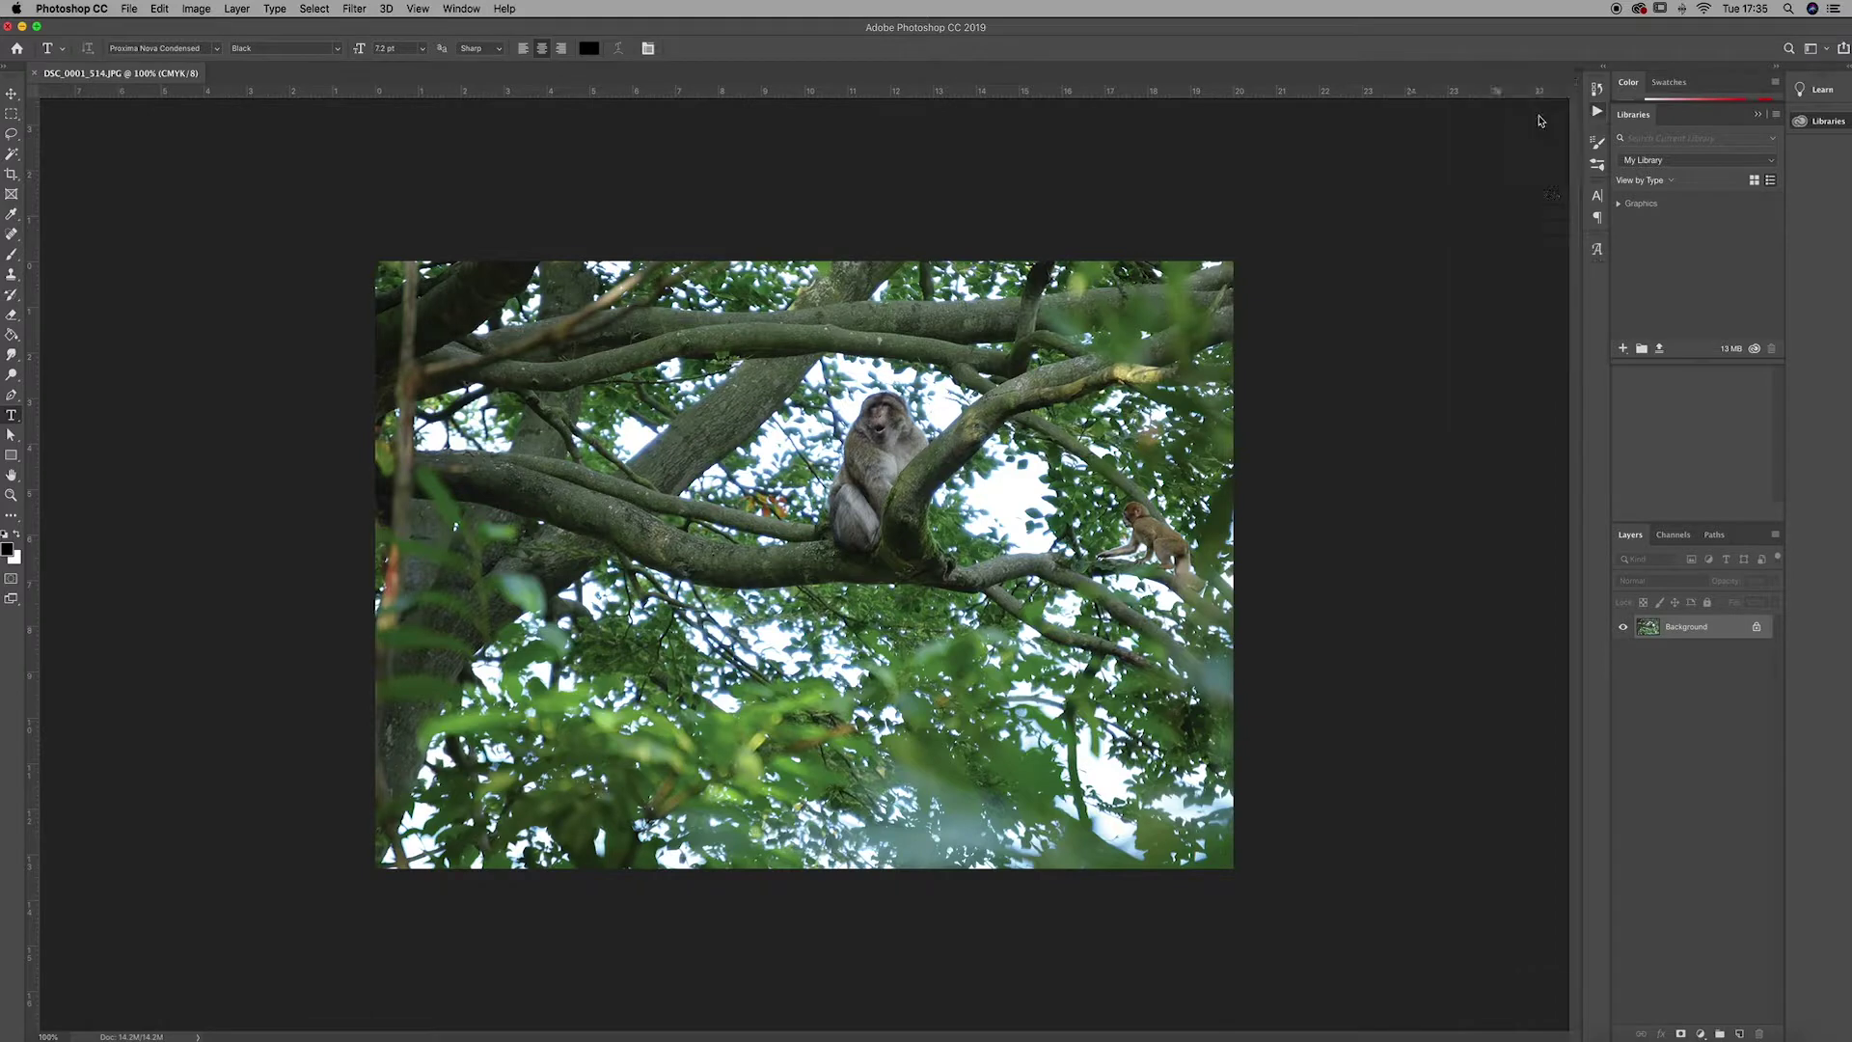
pyautogui.click(35, 75)
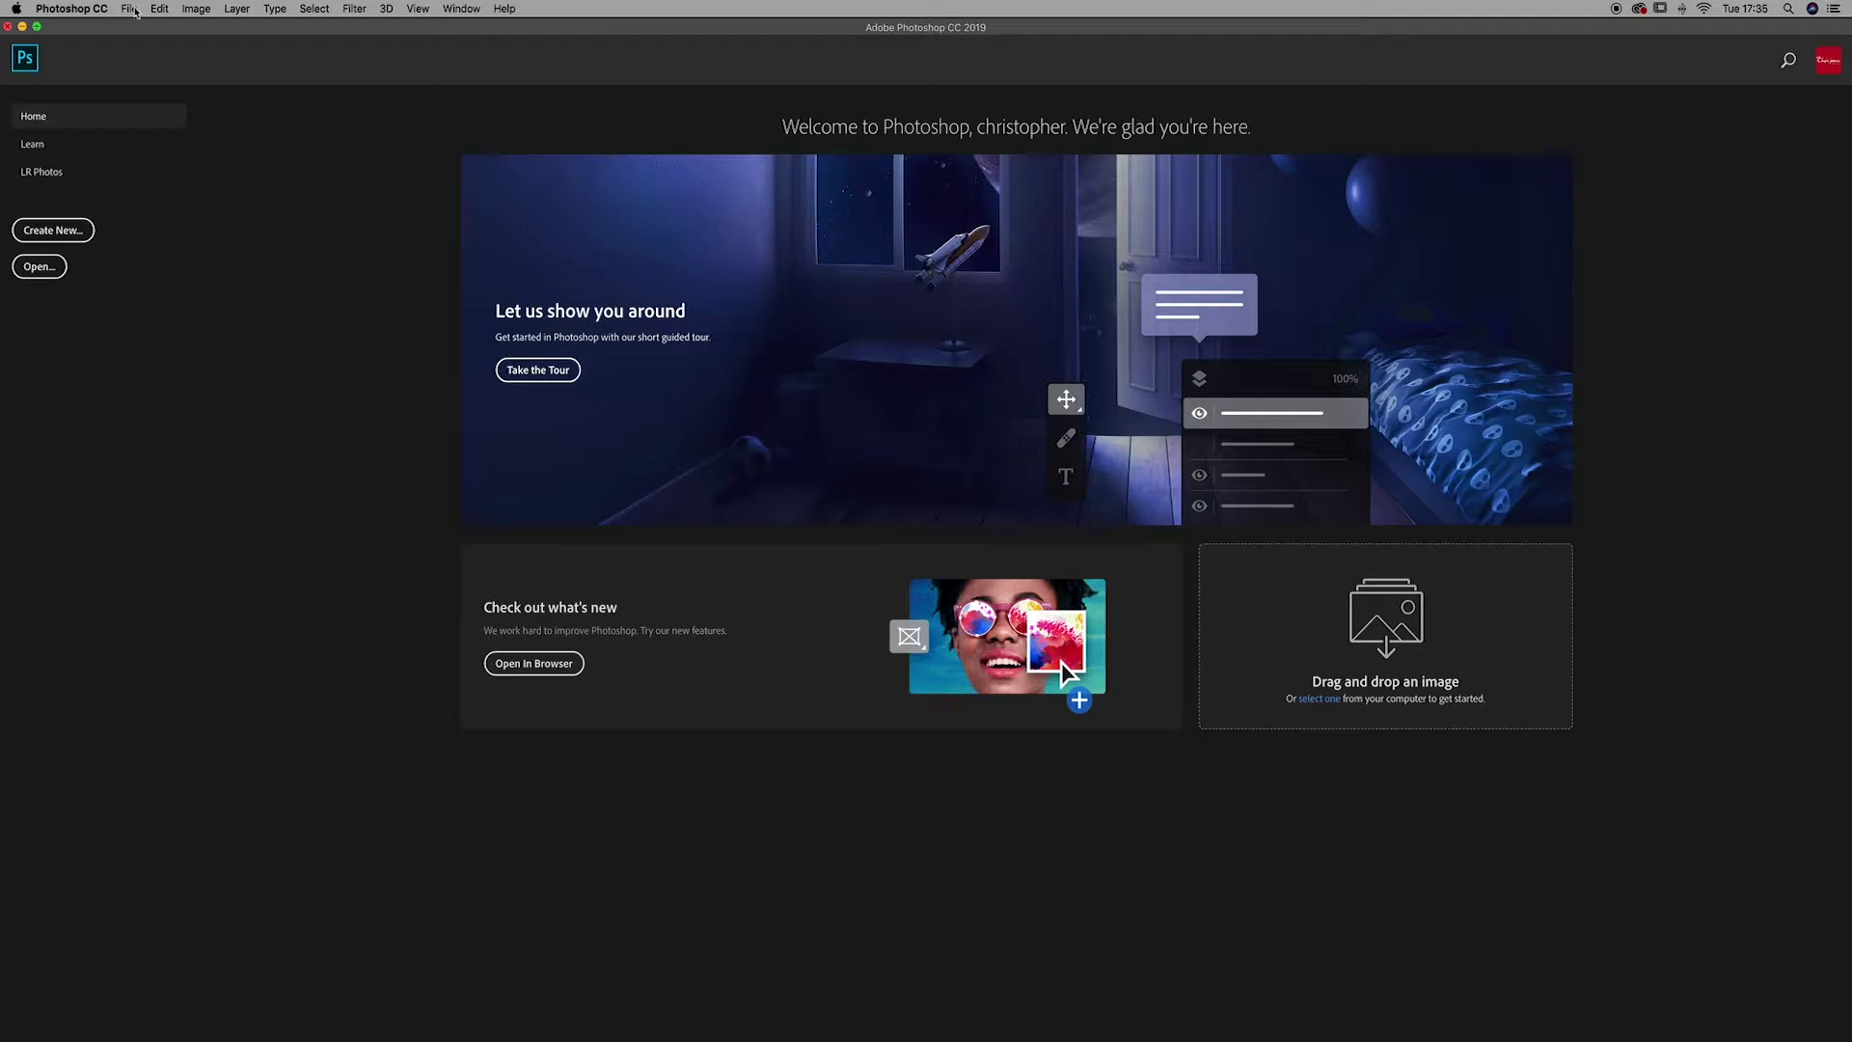
# Open Automate > Batch and set it to run Photo Process from Default Actions
pyautogui.click(129, 9)
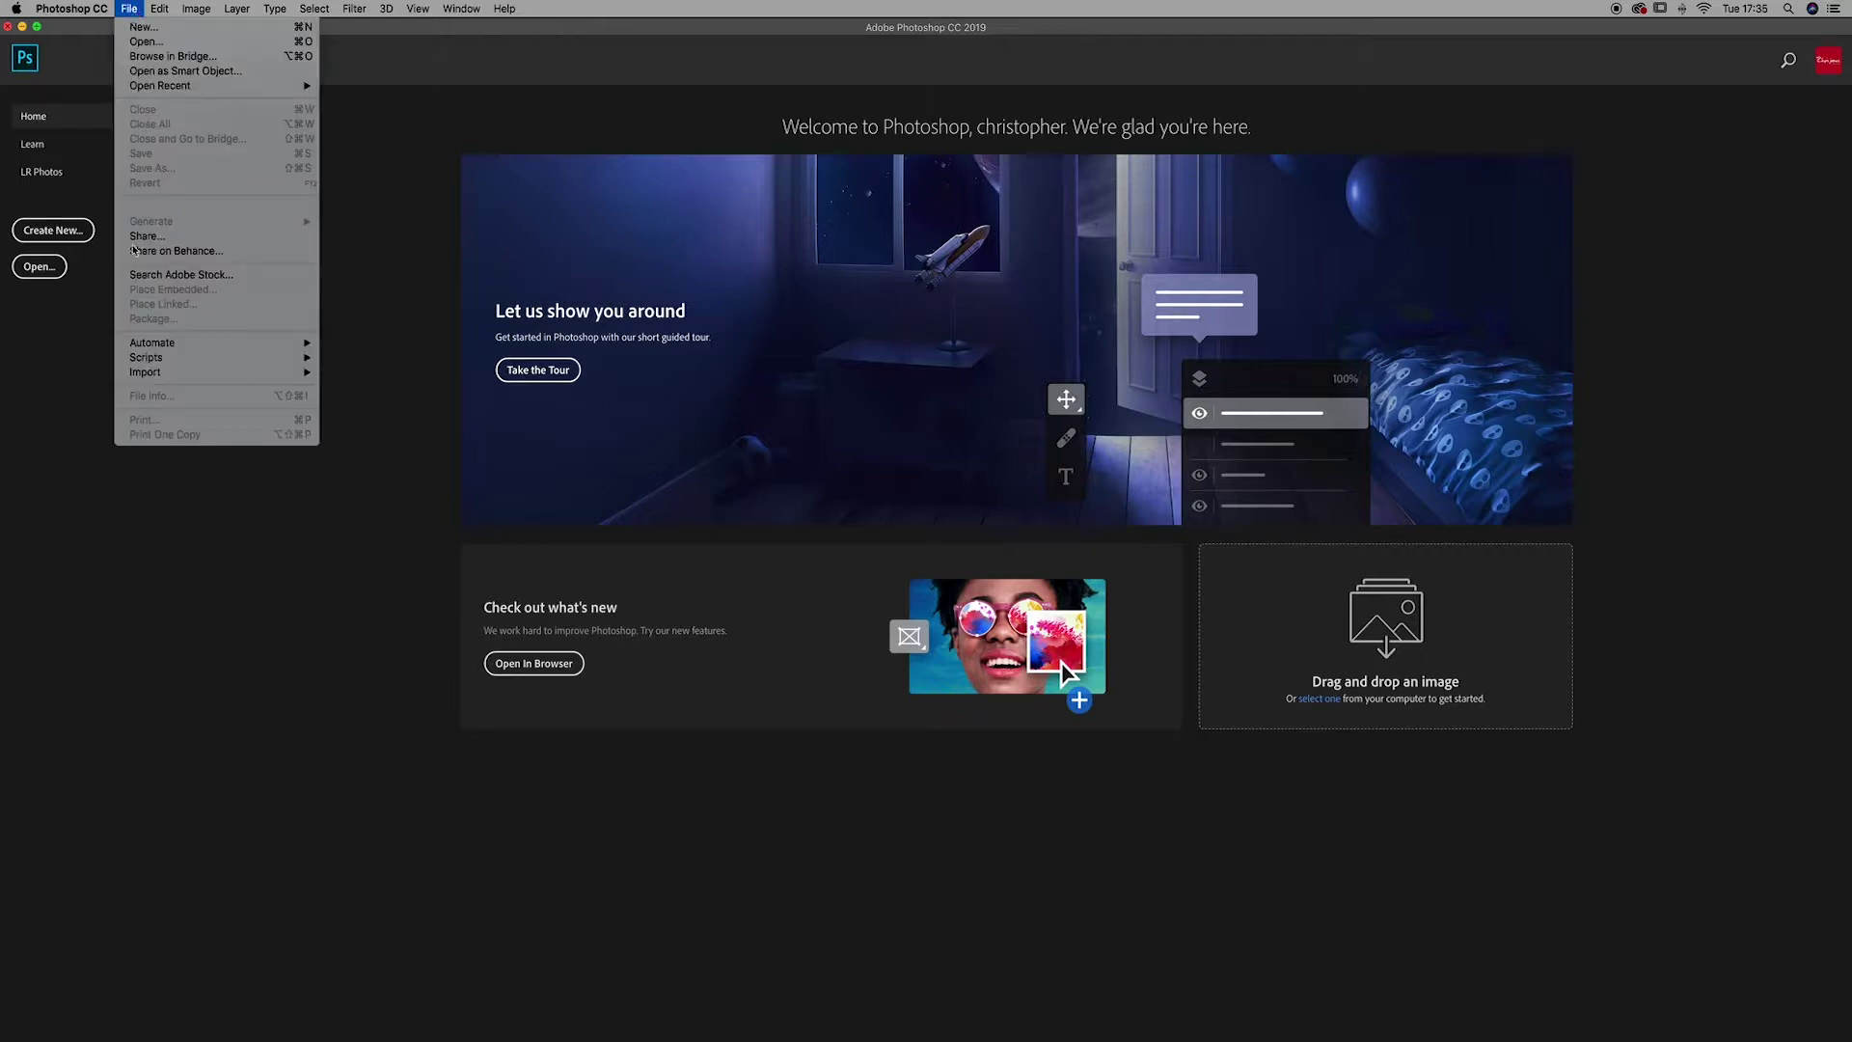
pyautogui.moveTo(198, 359)
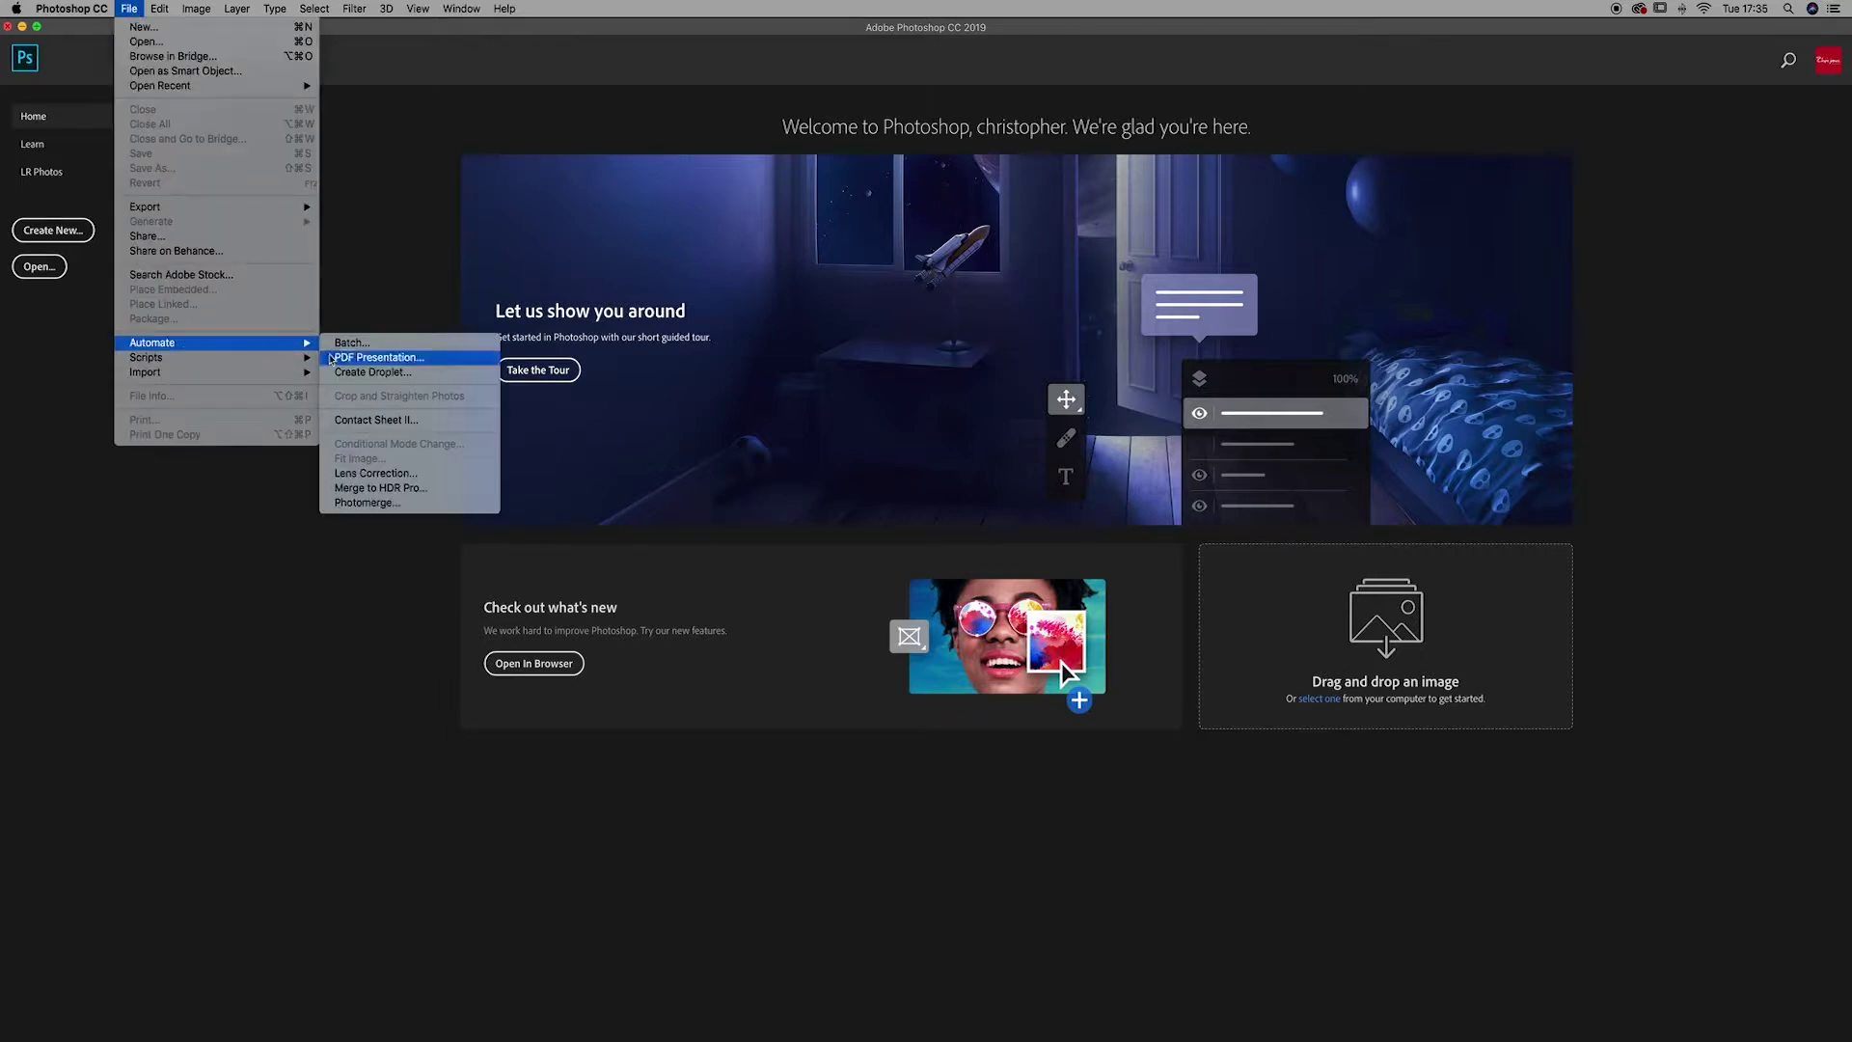
pyautogui.click(343, 344)
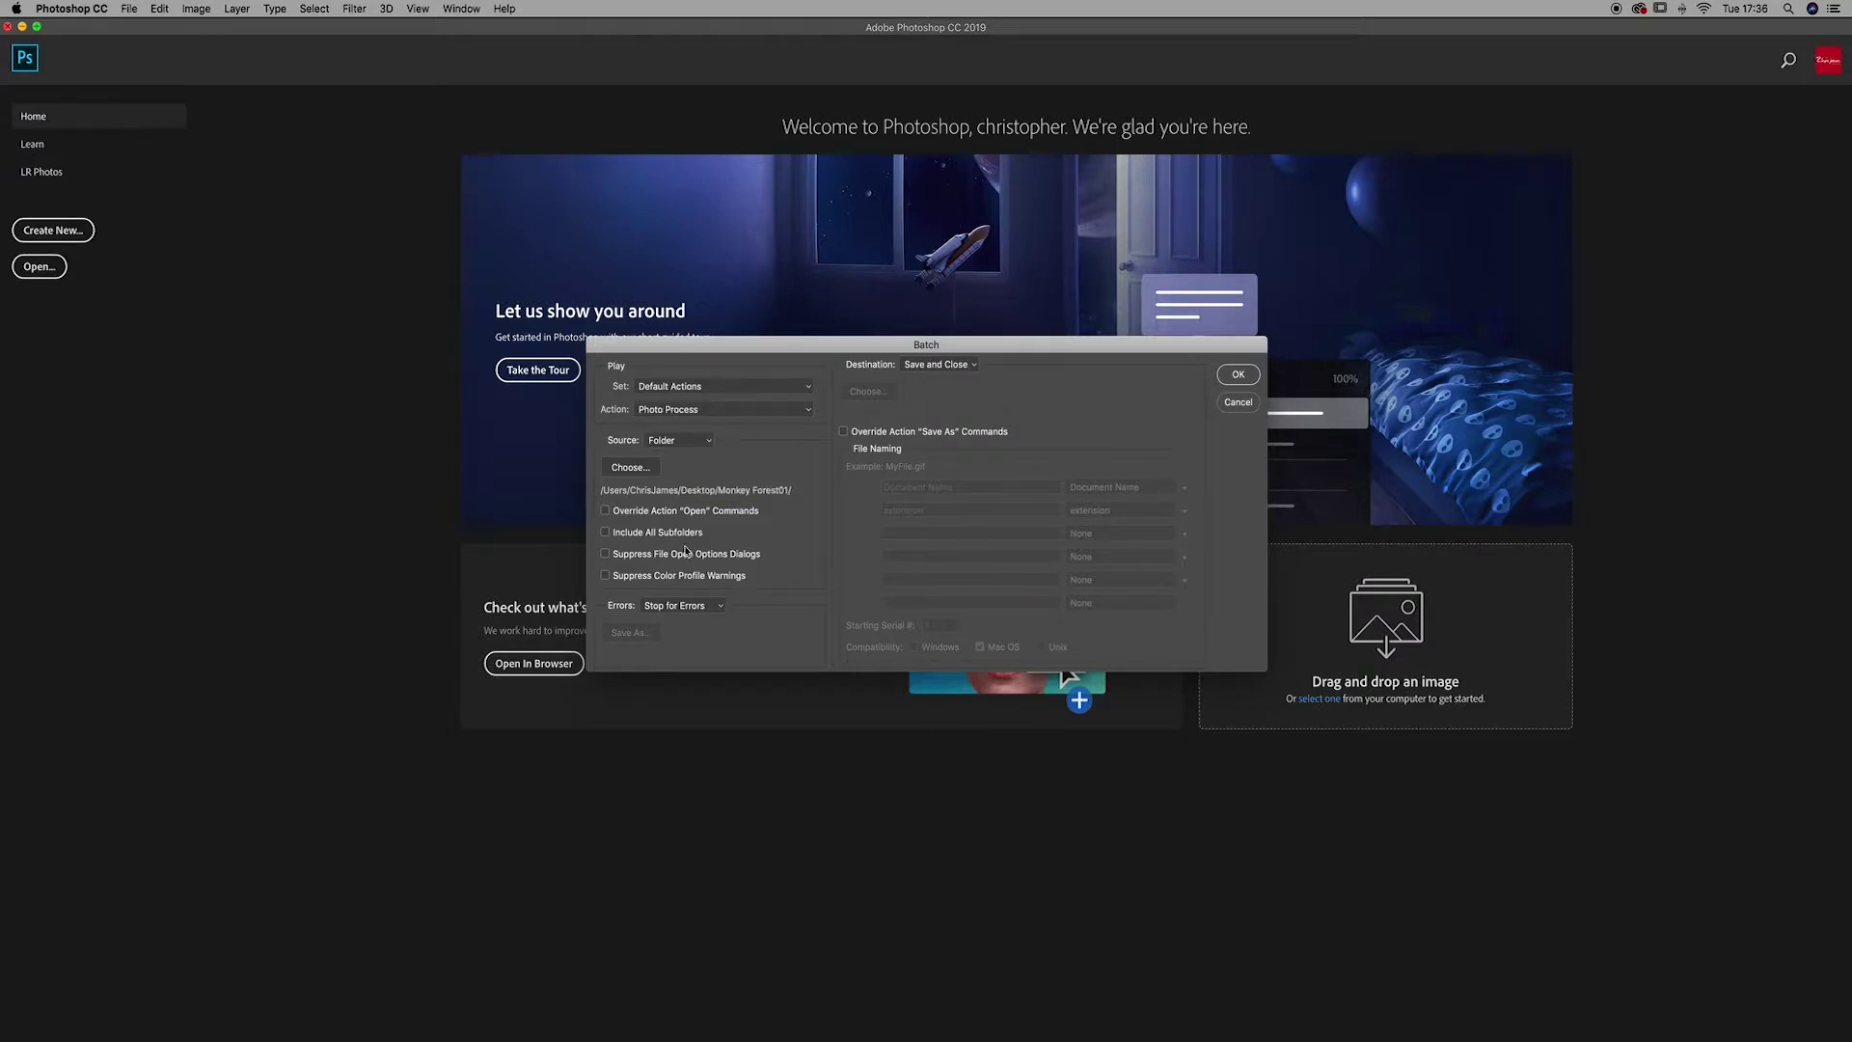
pyautogui.click(715, 389)
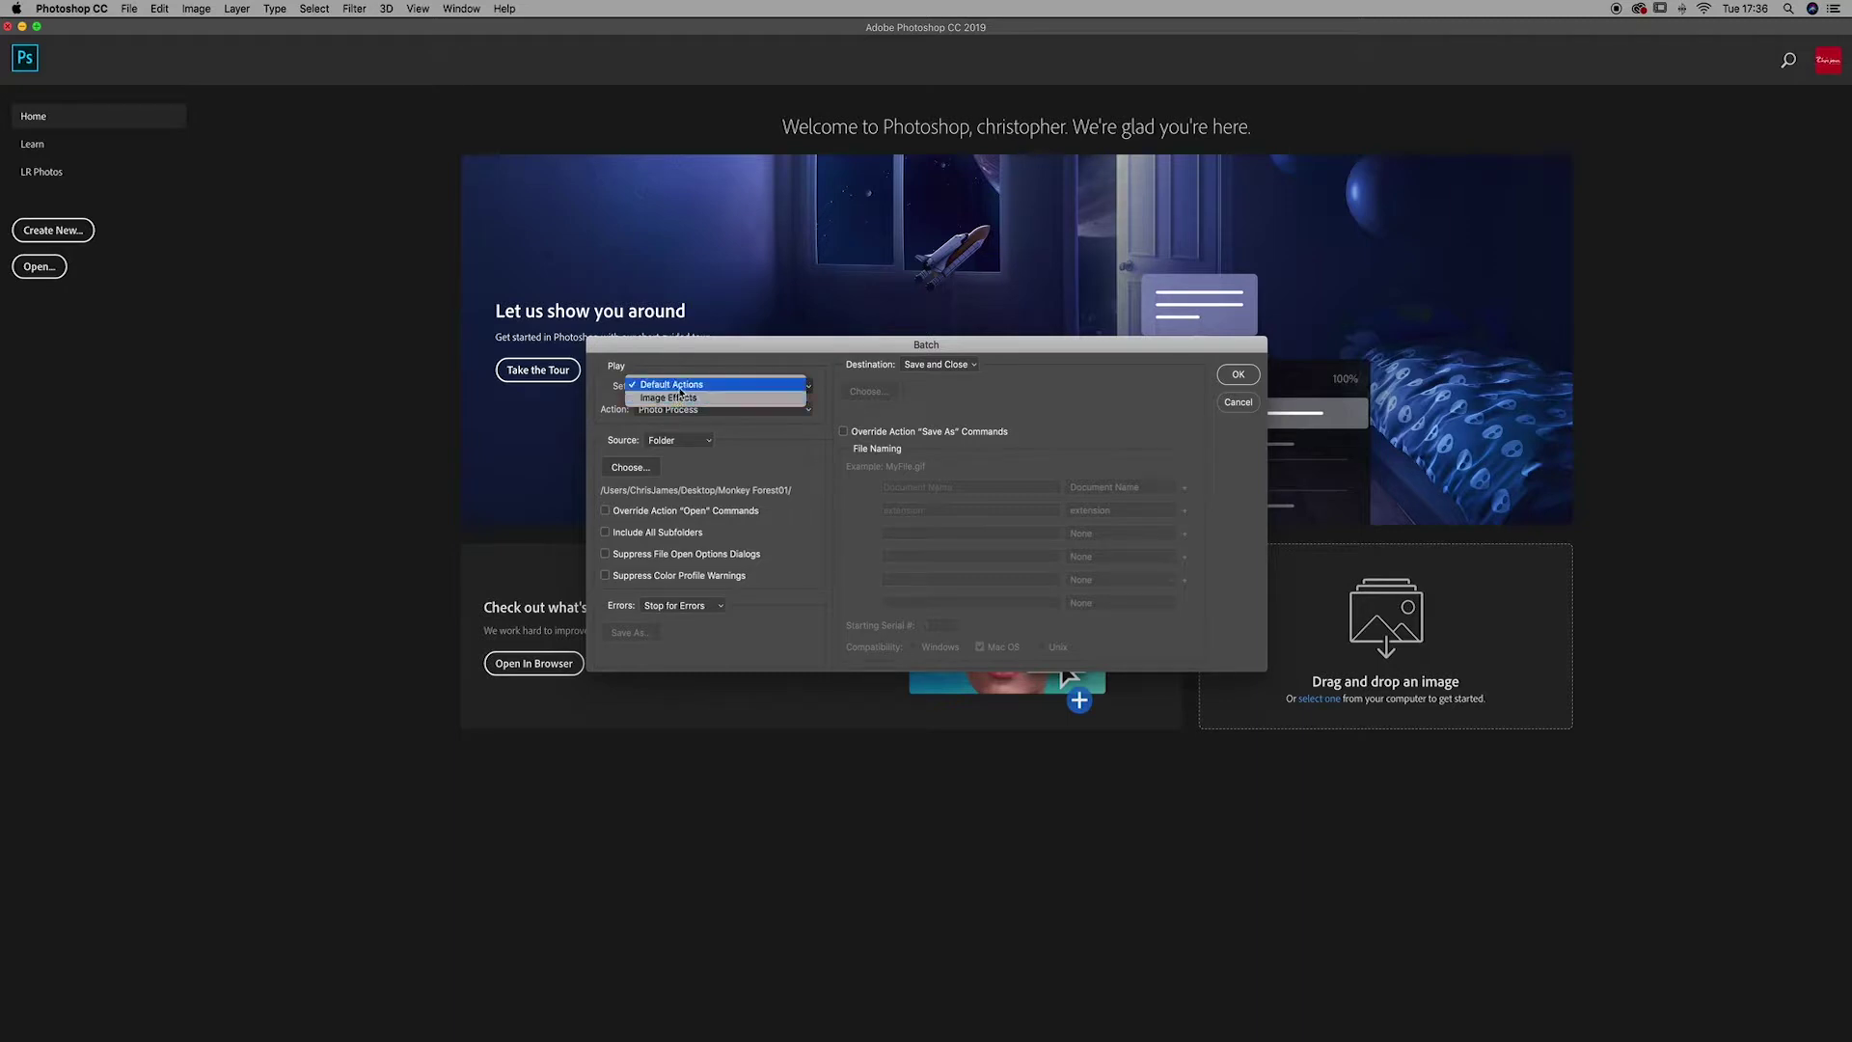
pyautogui.click(699, 383)
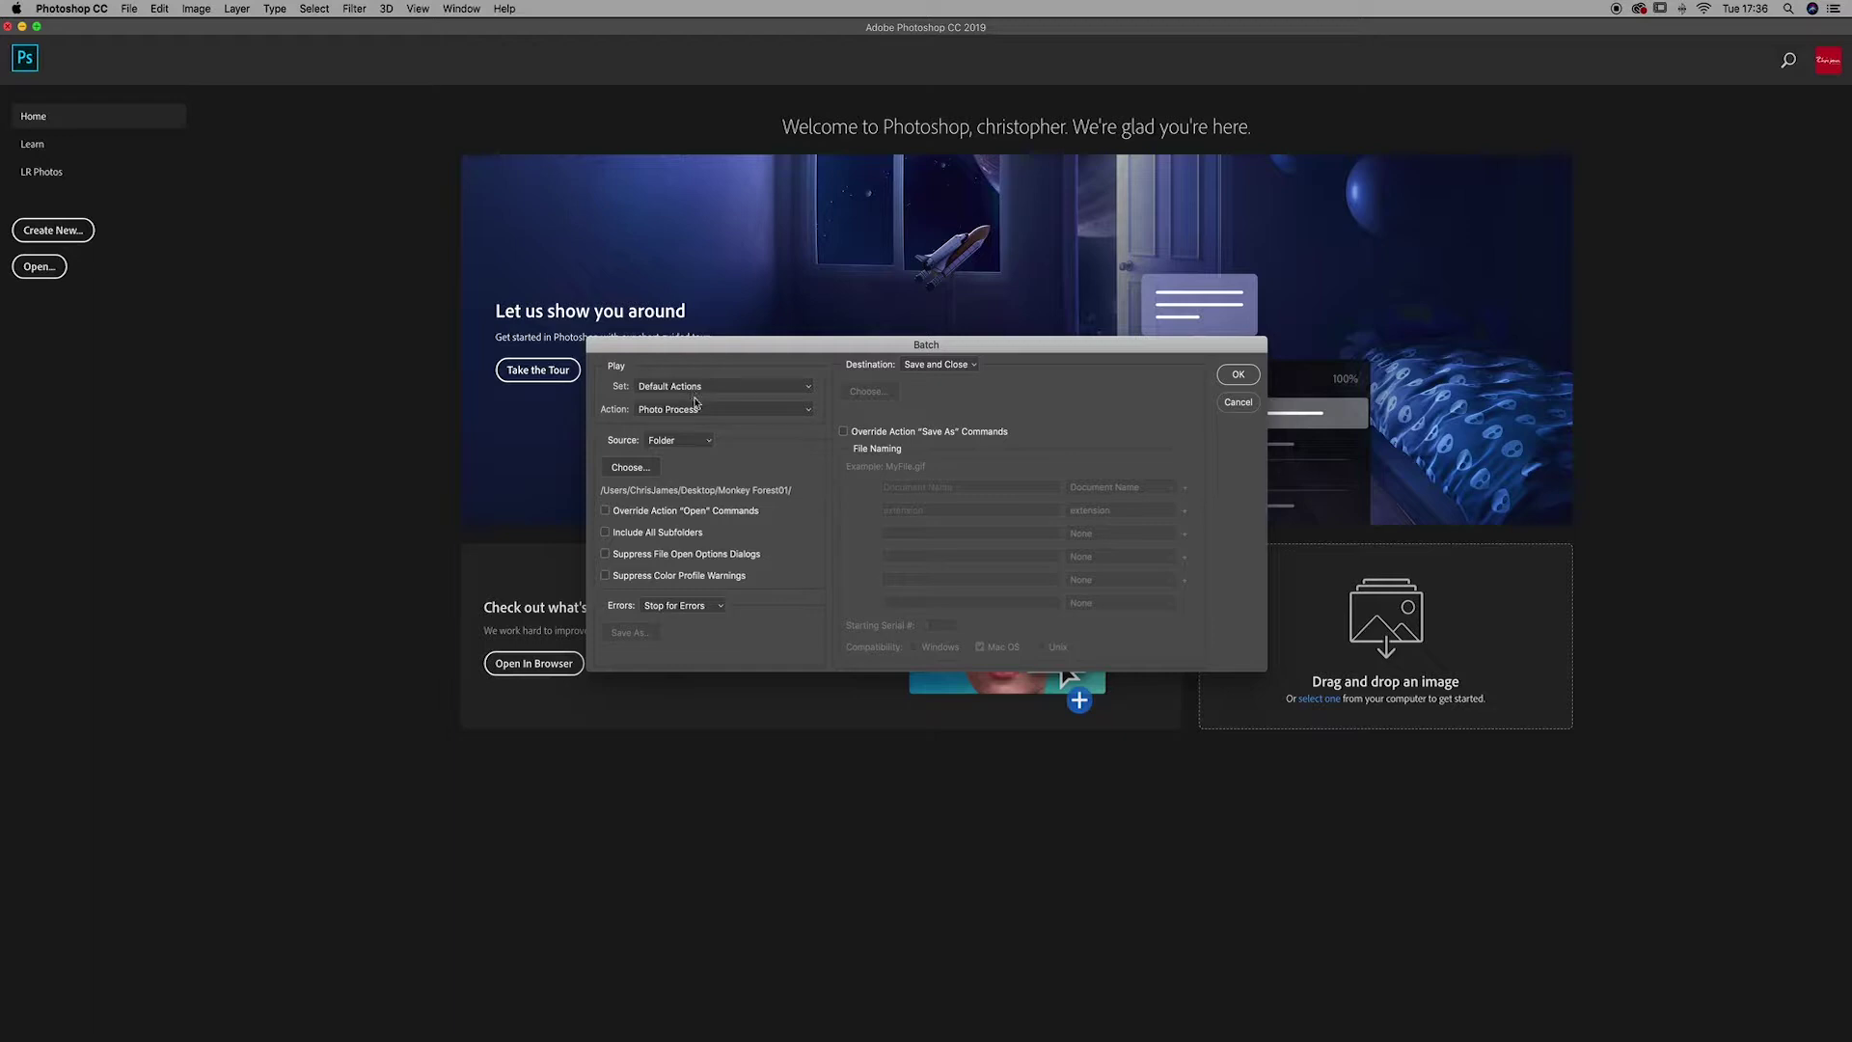
pyautogui.click(714, 411)
pyautogui.click(675, 410)
# Choose Desktop > Monkey Forest01 as the batch source folder
pyautogui.click(629, 469)
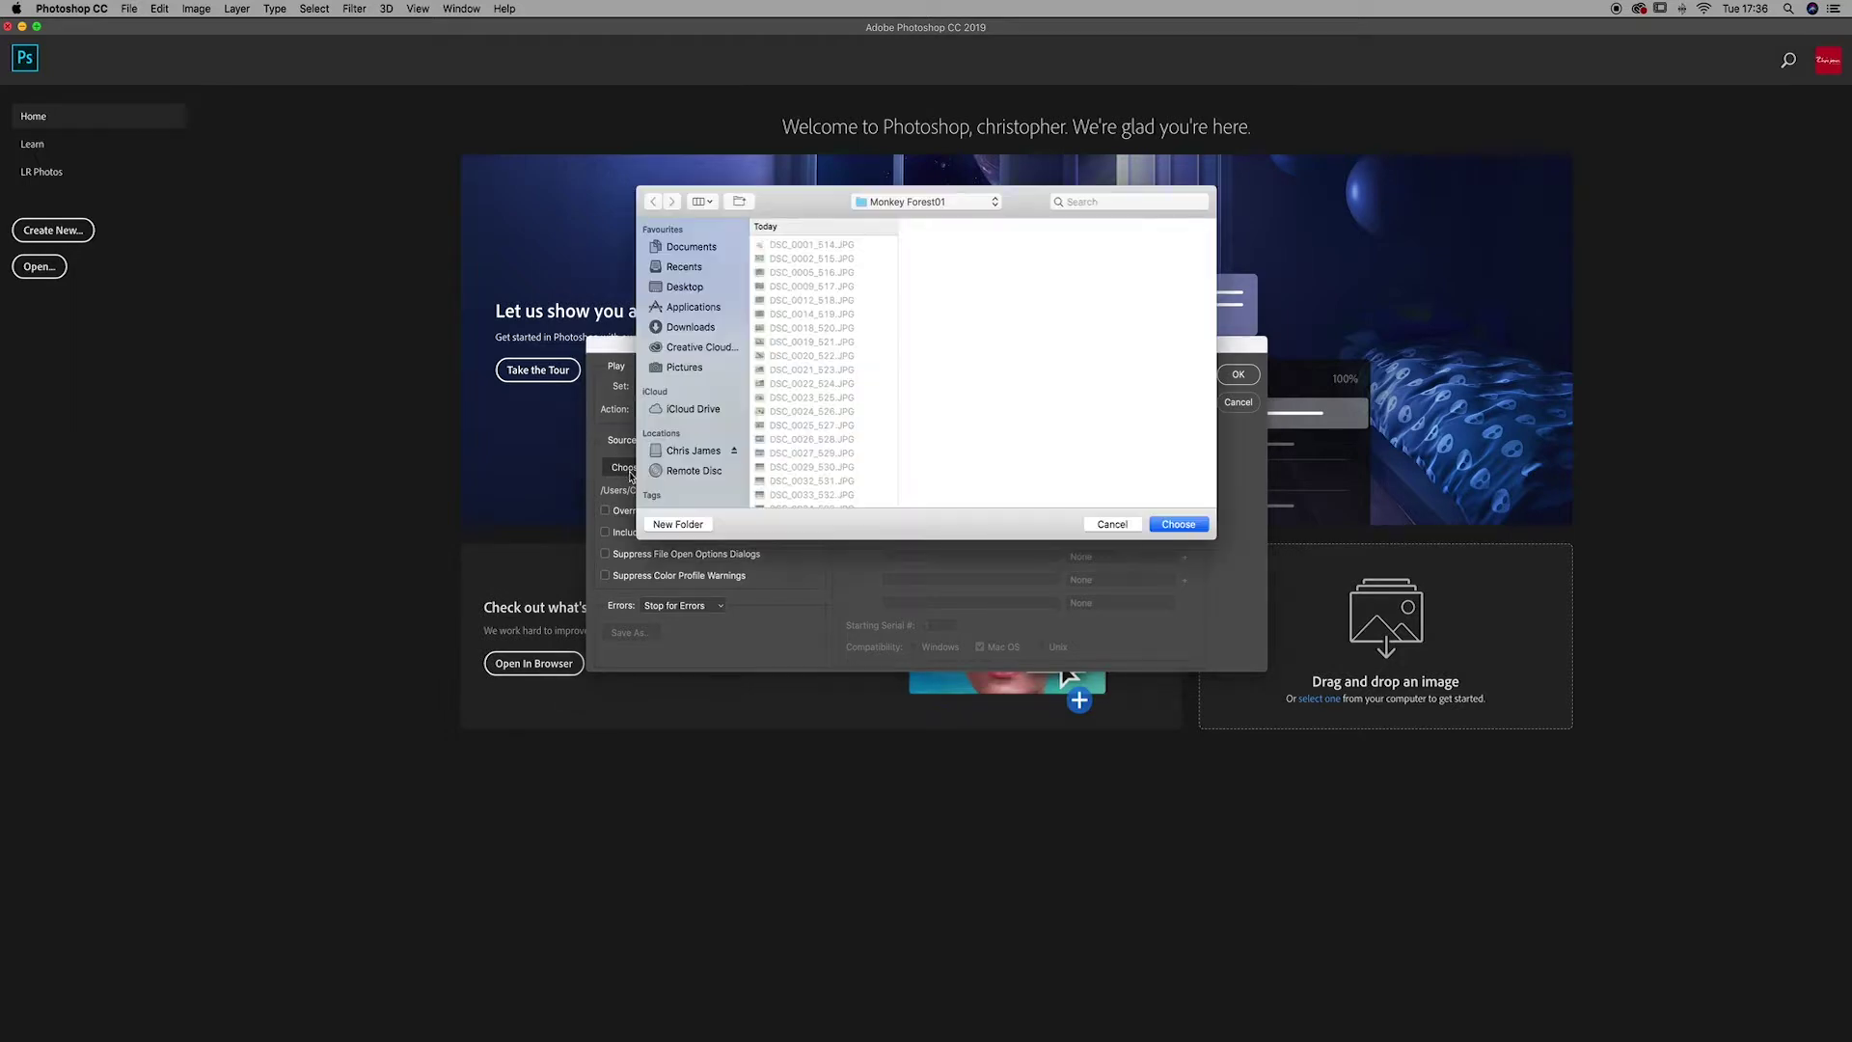
pyautogui.click(684, 287)
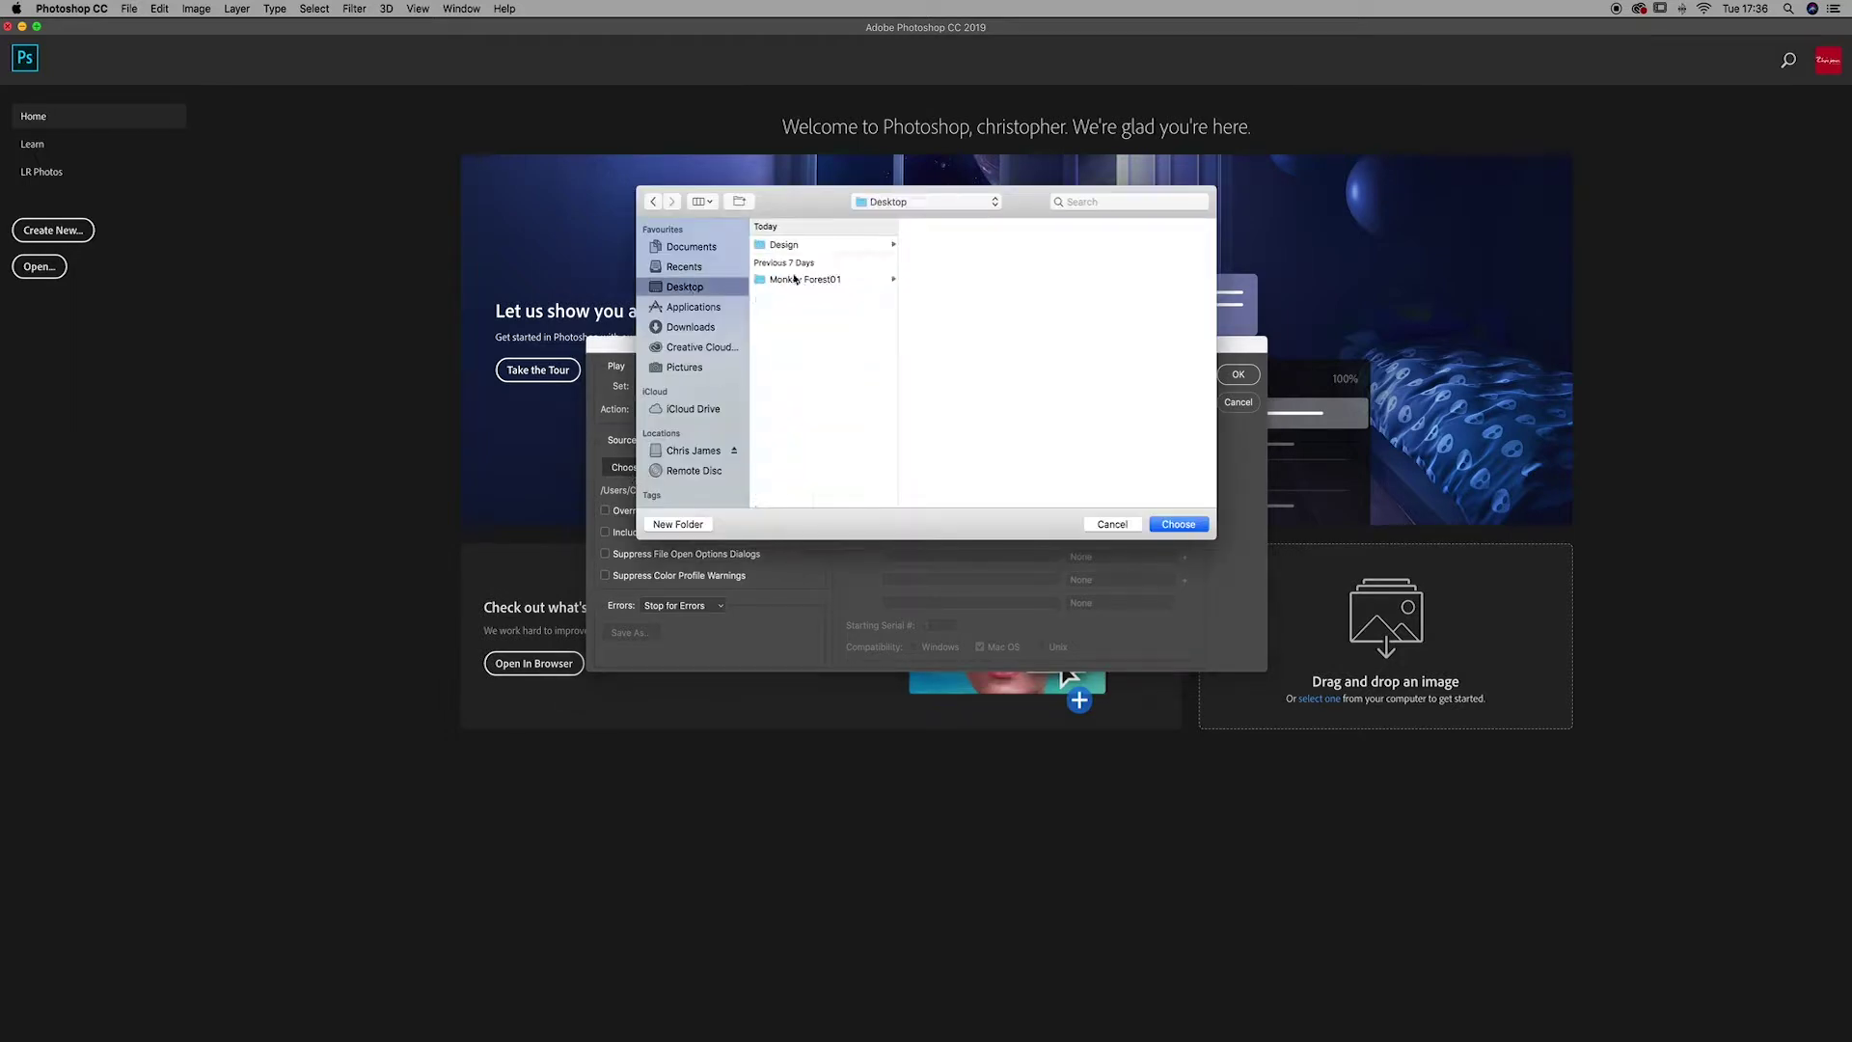
pyautogui.click(802, 281)
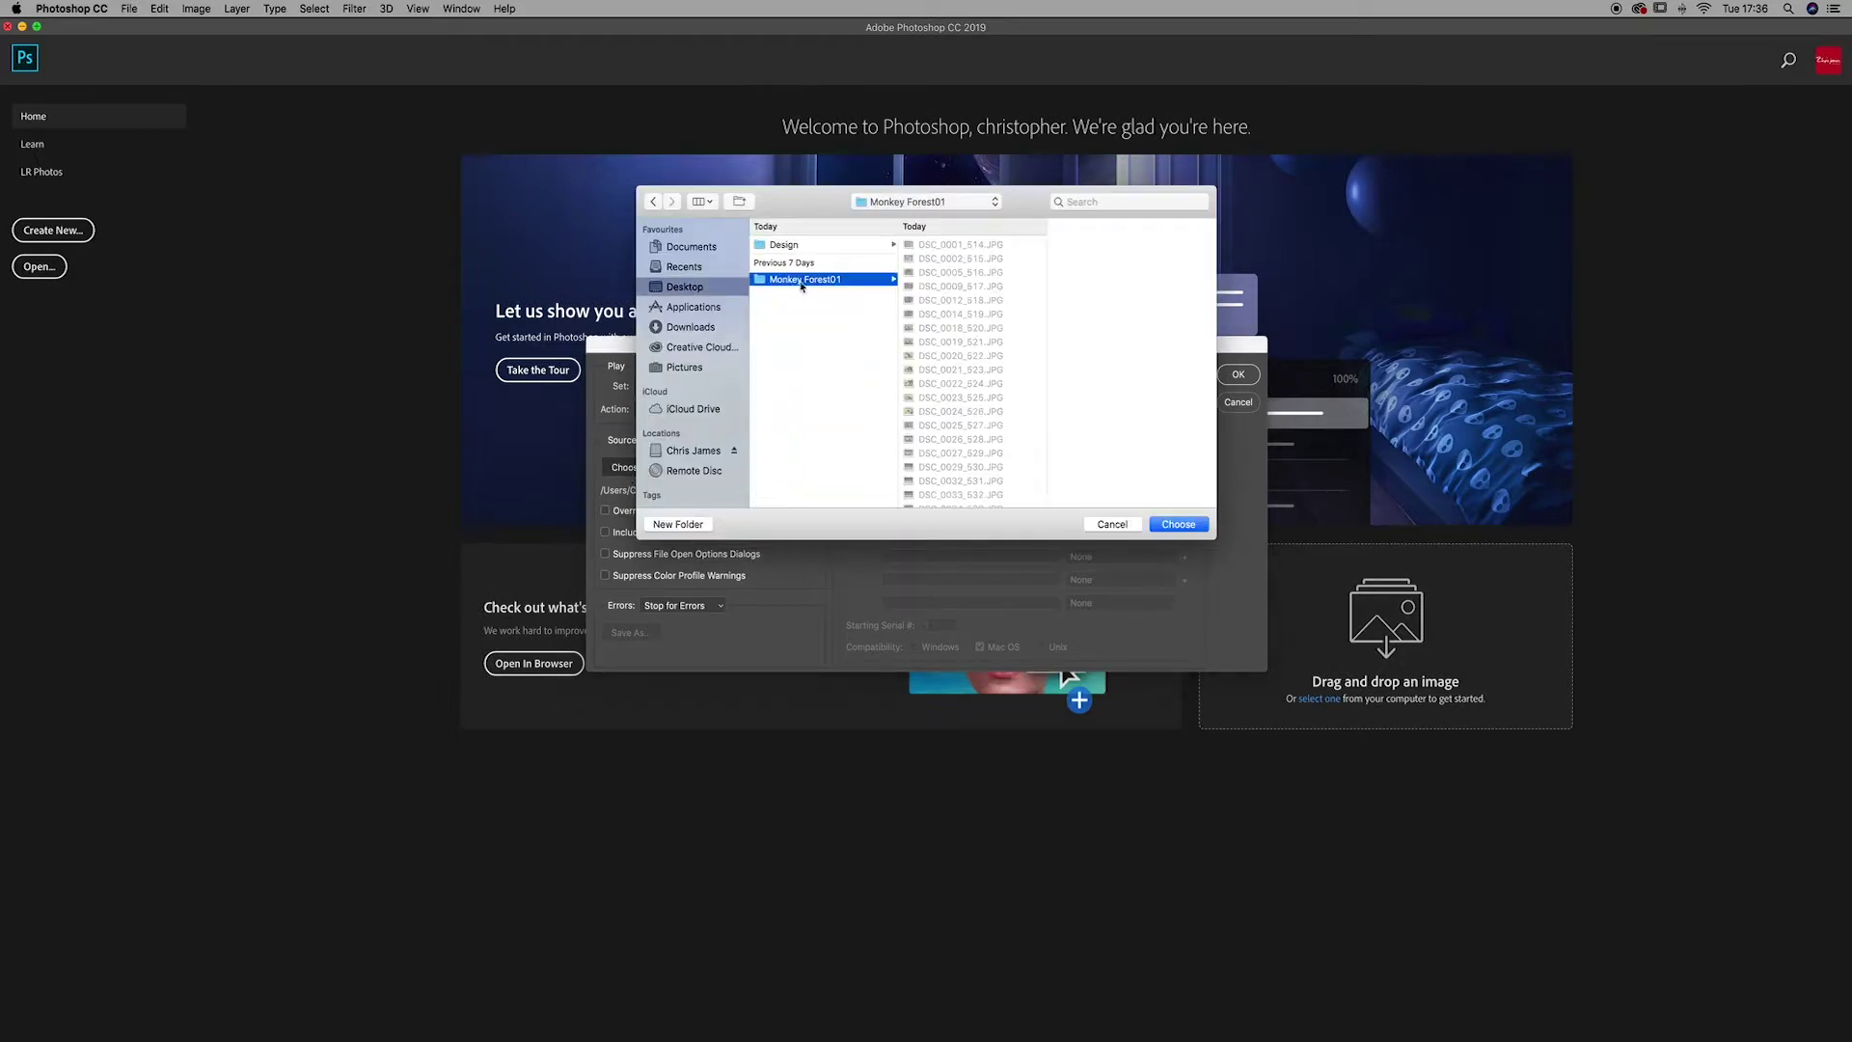
pyautogui.click(1181, 526)
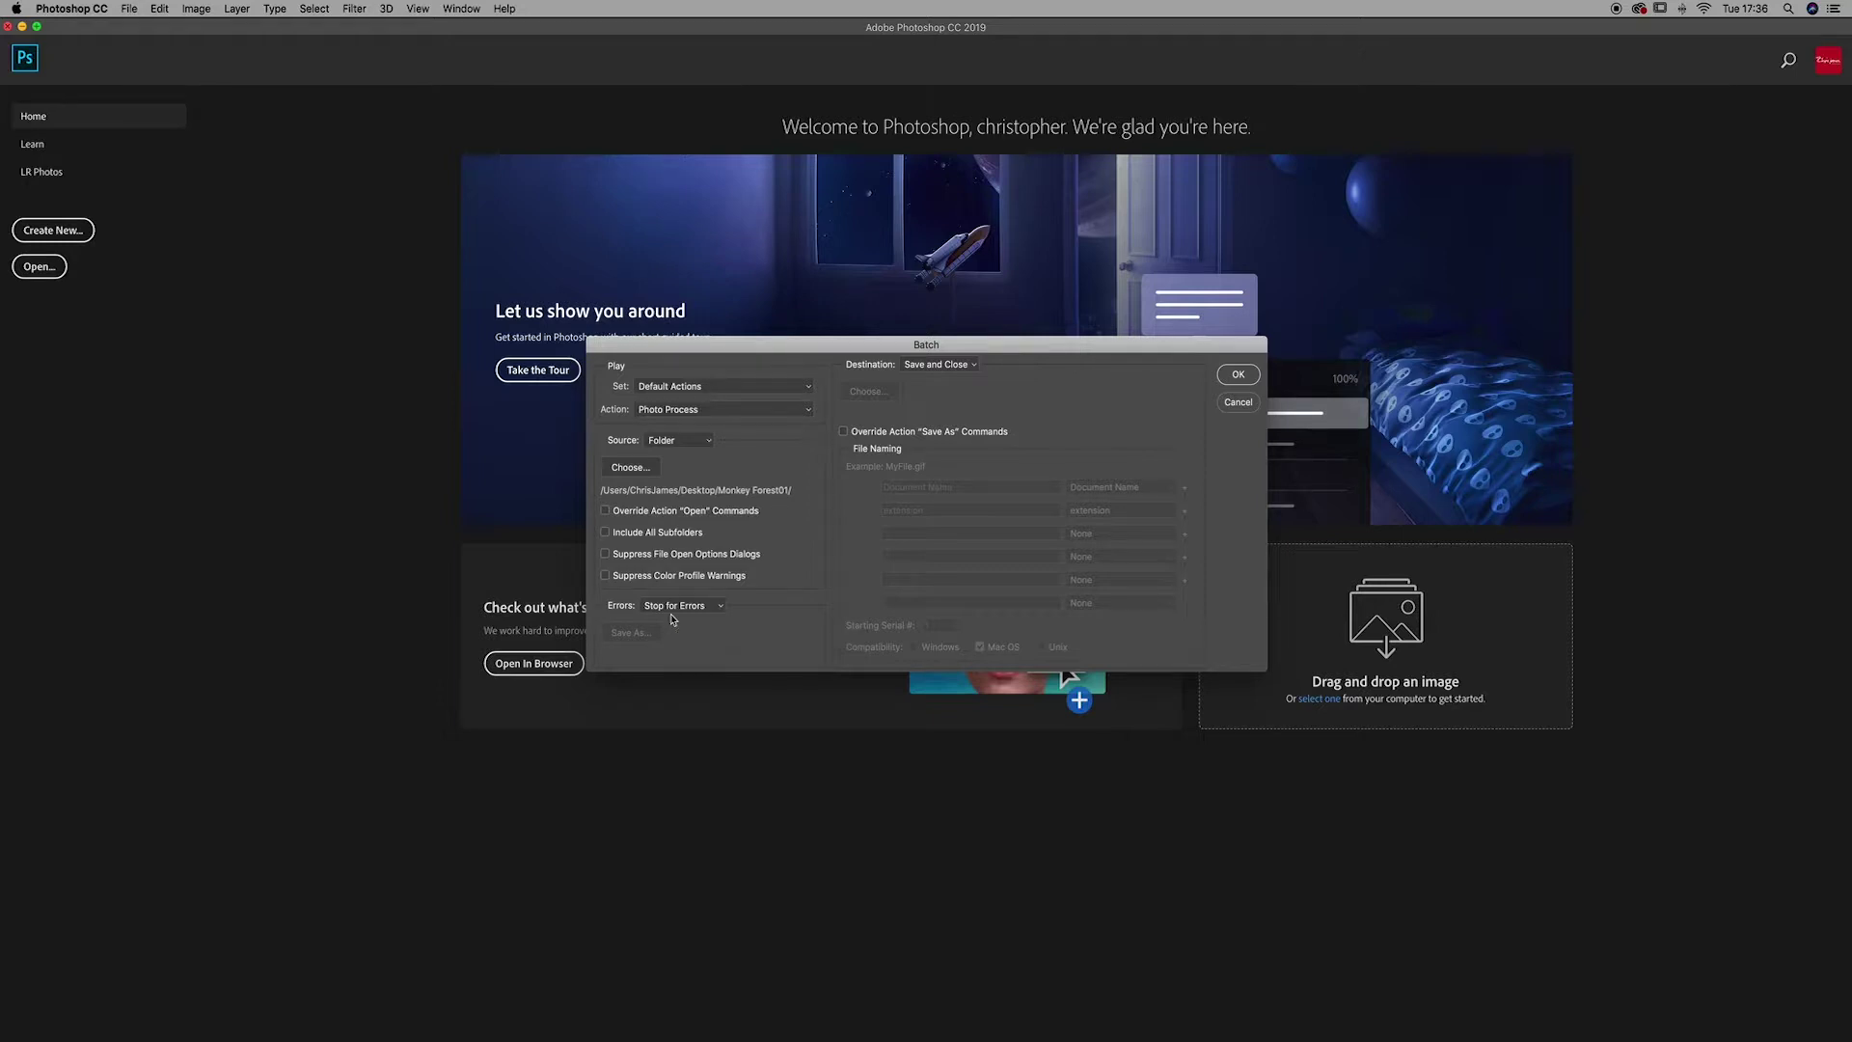
pyautogui.click(674, 606)
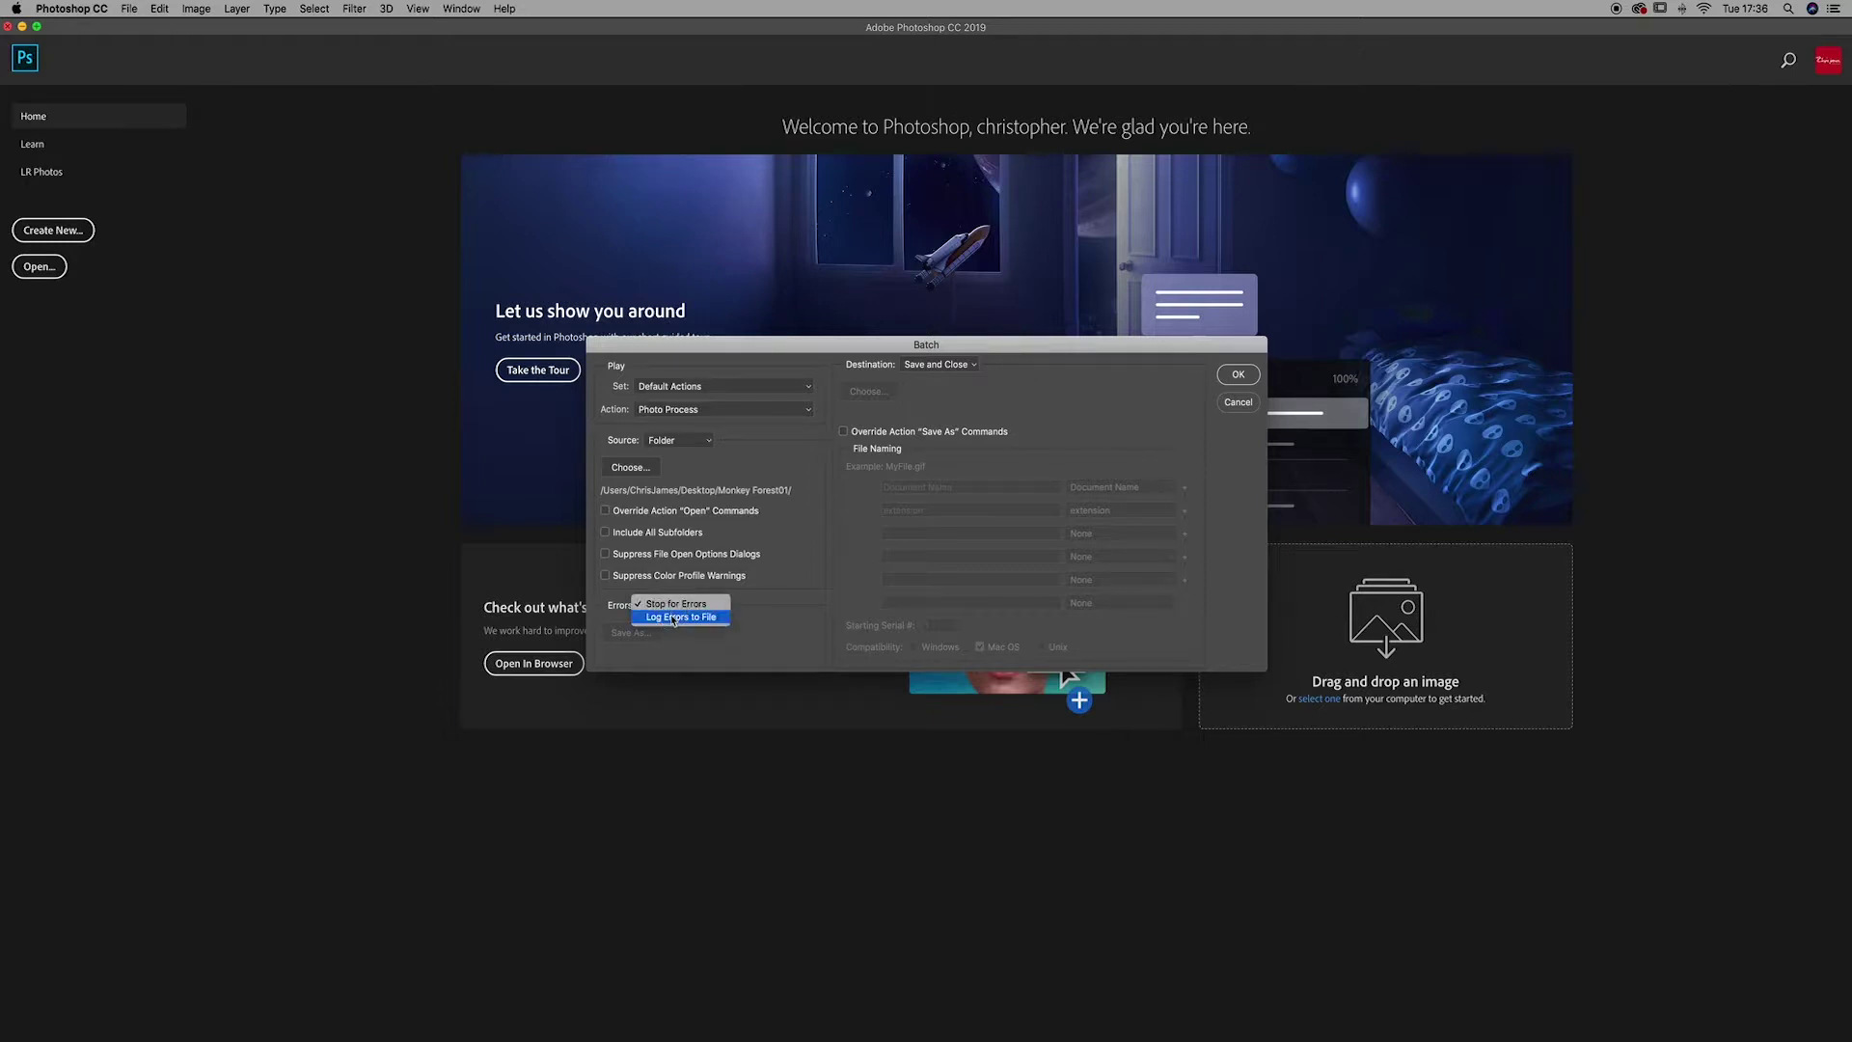
pyautogui.click(799, 598)
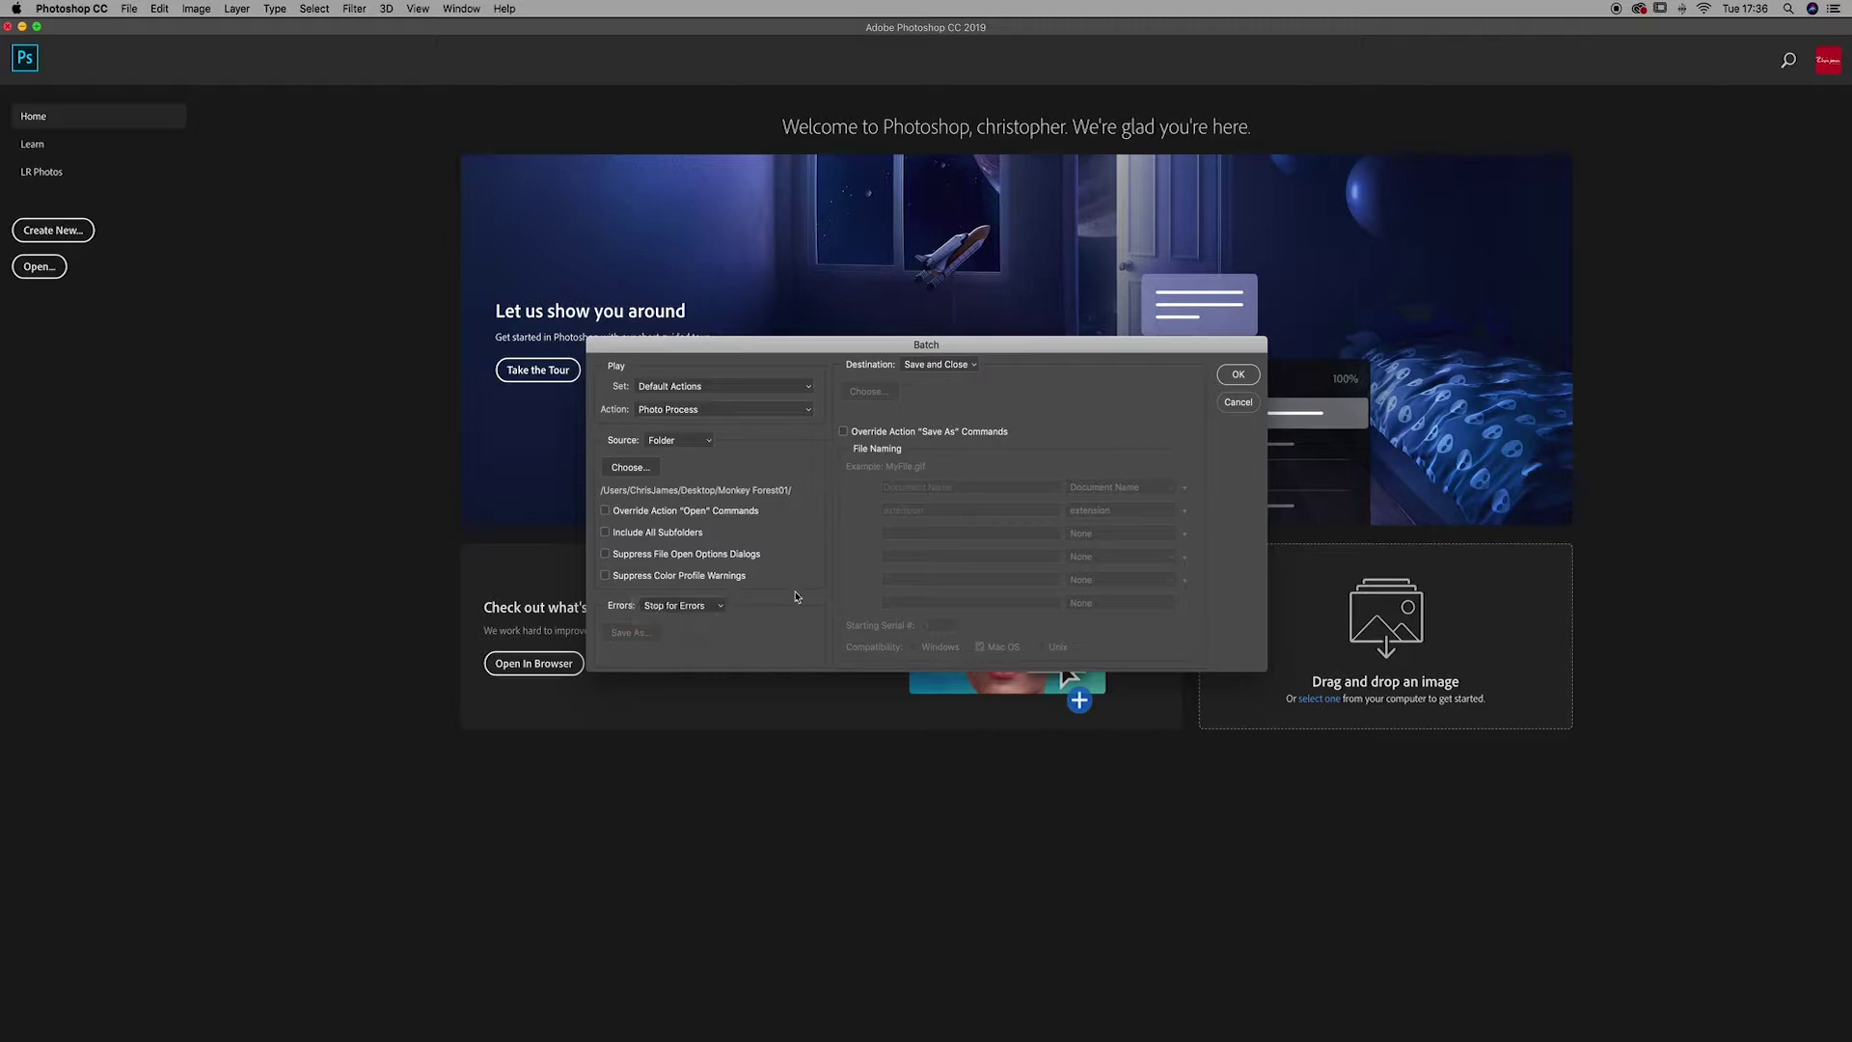
pyautogui.click(934, 364)
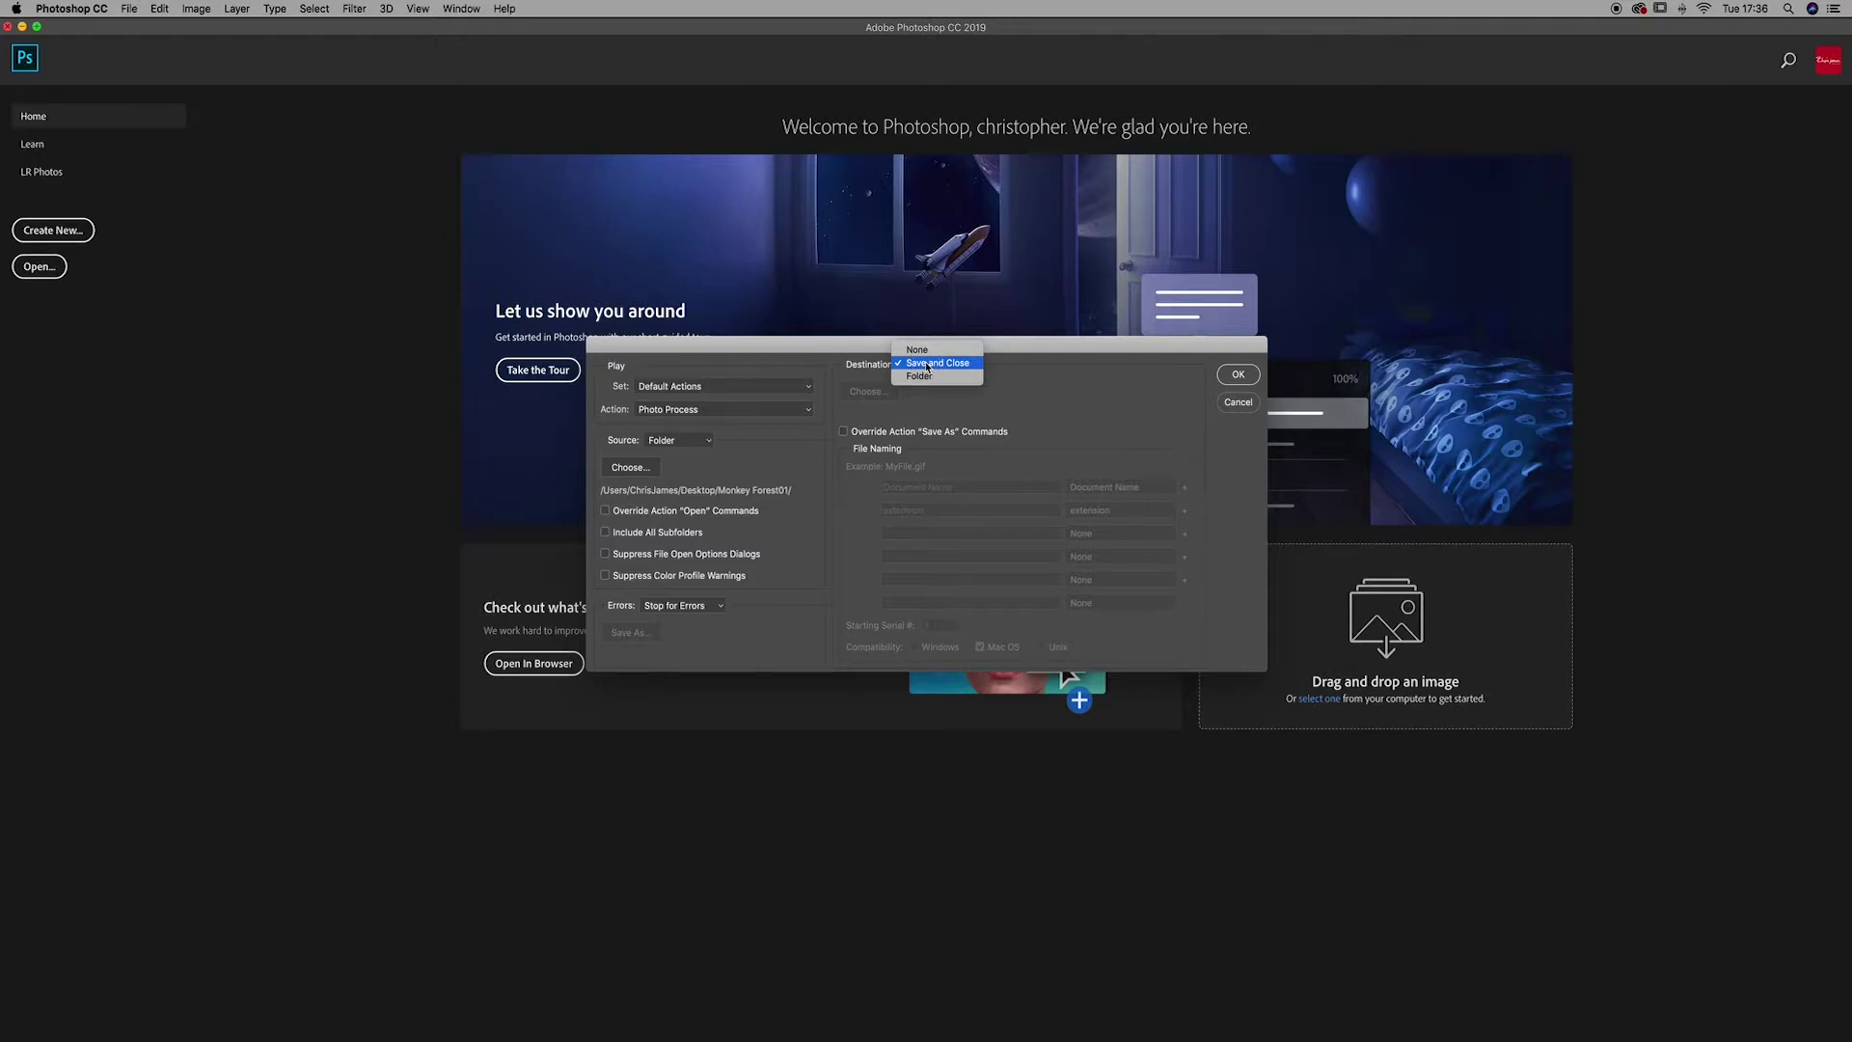
pyautogui.click(927, 365)
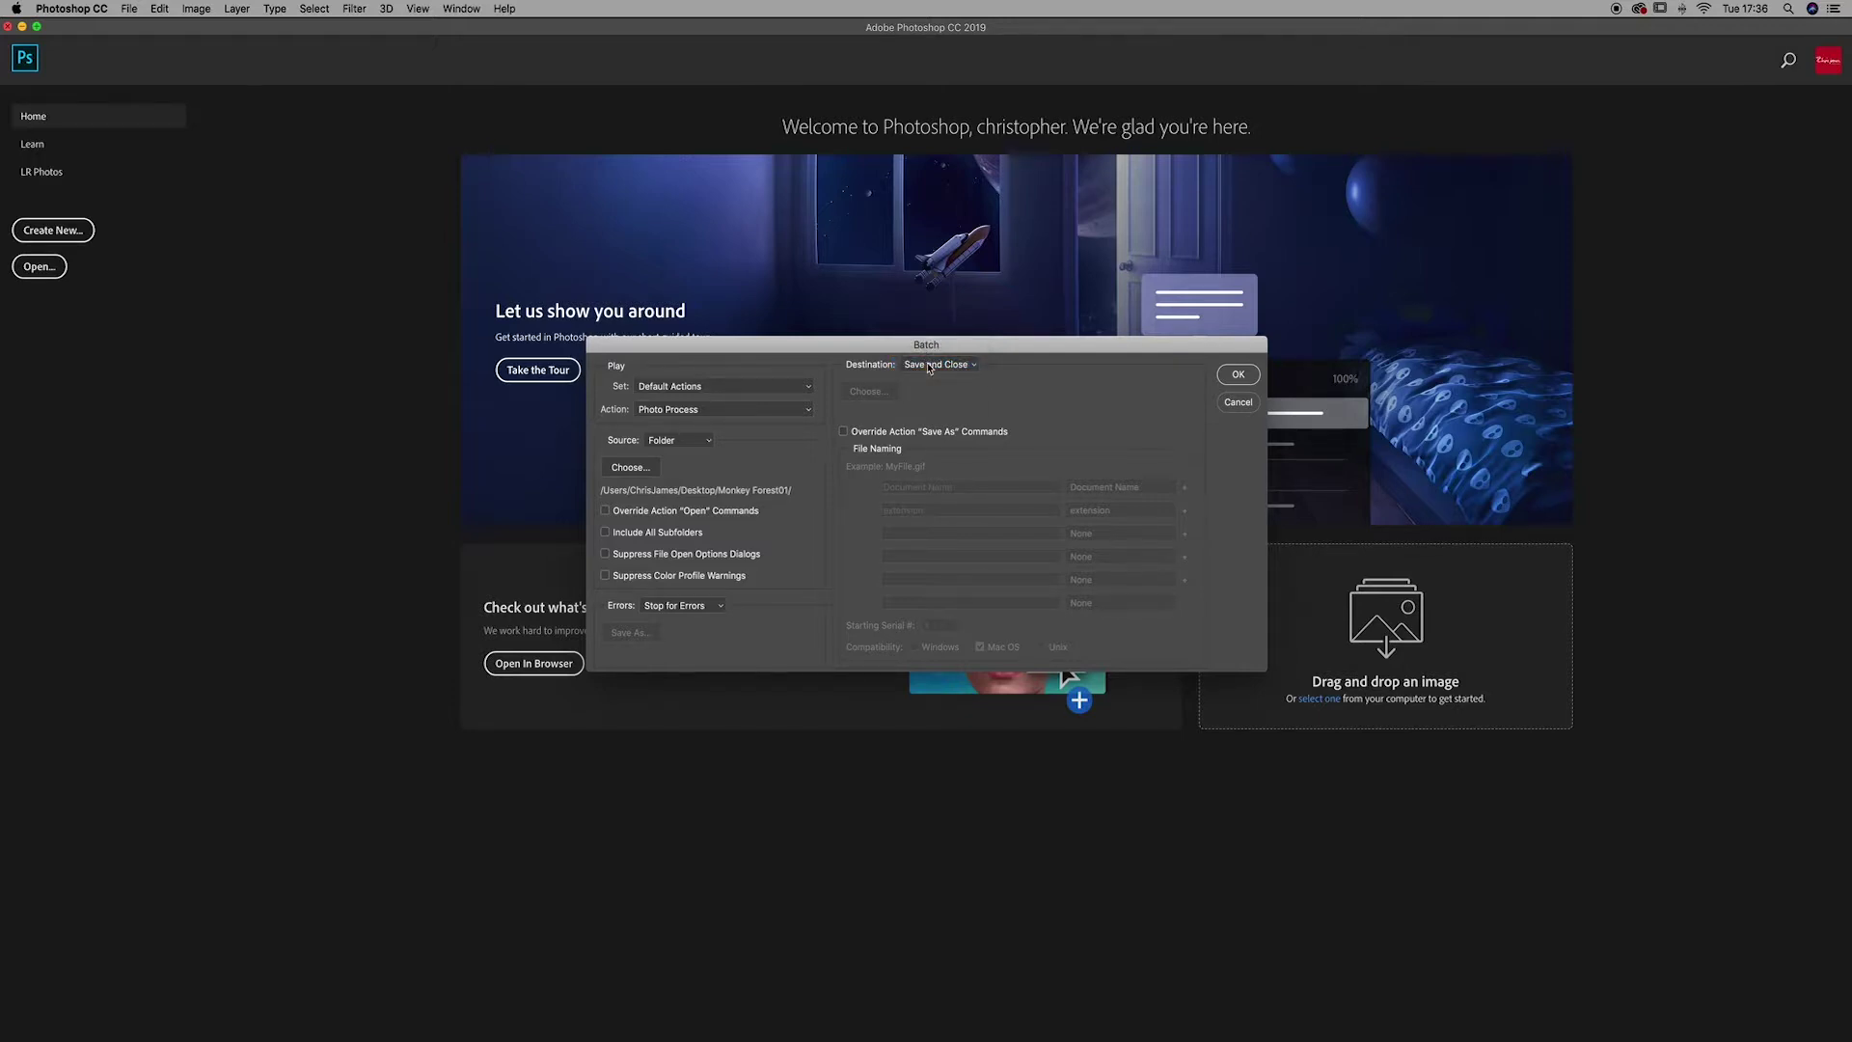
pyautogui.click(929, 366)
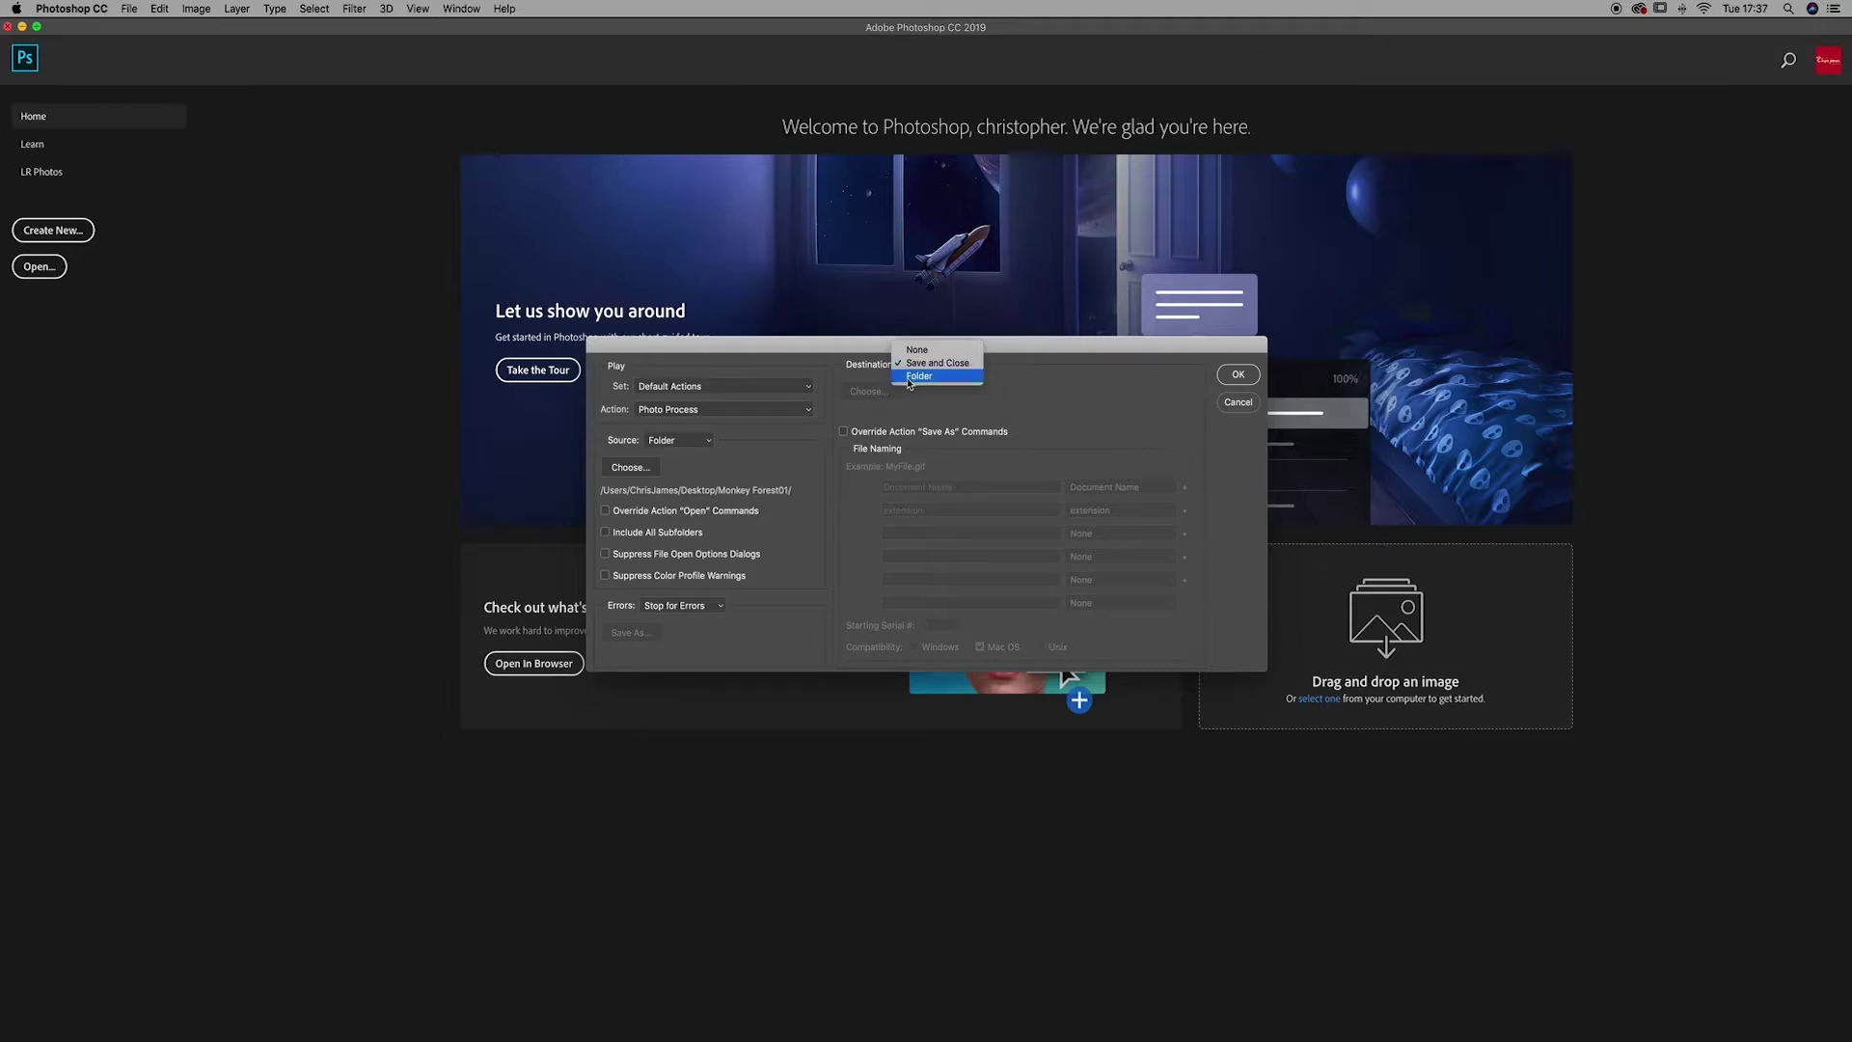
pyautogui.click(926, 363)
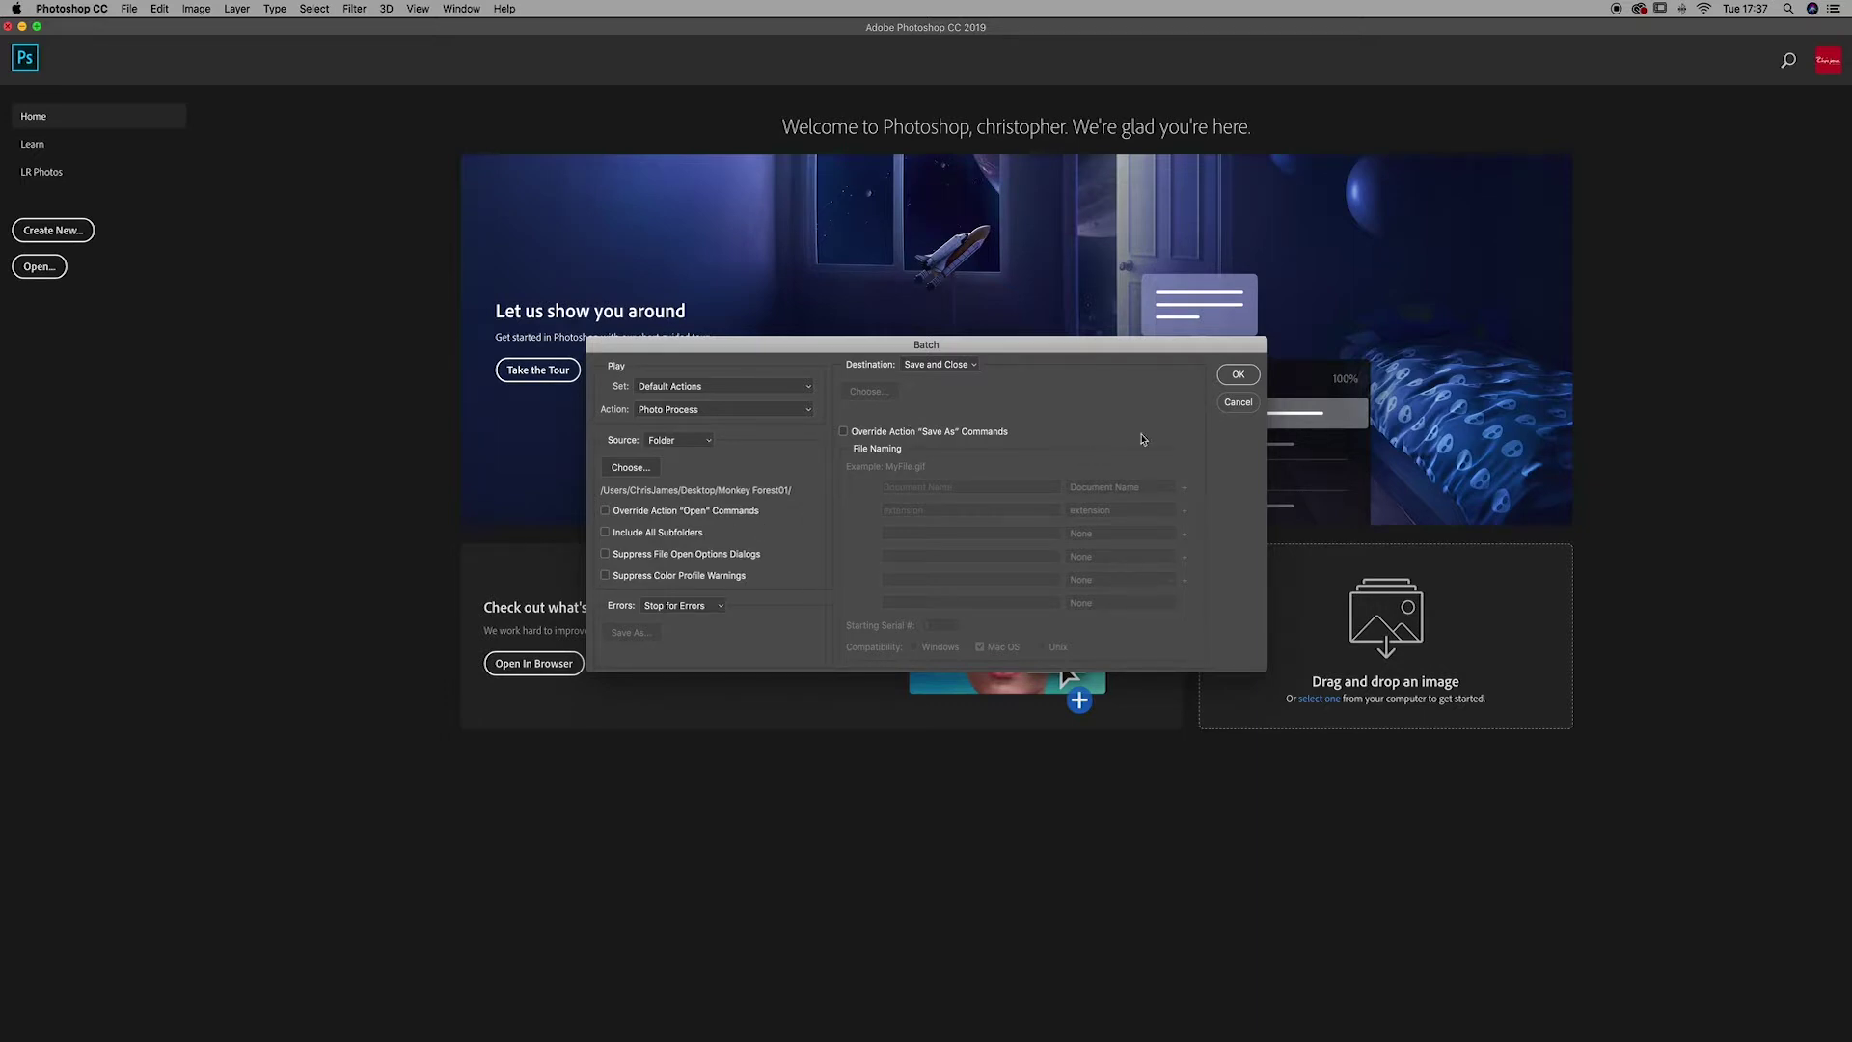
# Start the batch so Photo Process runs on every Monkey Forest01 photo
pyautogui.click(1239, 376)
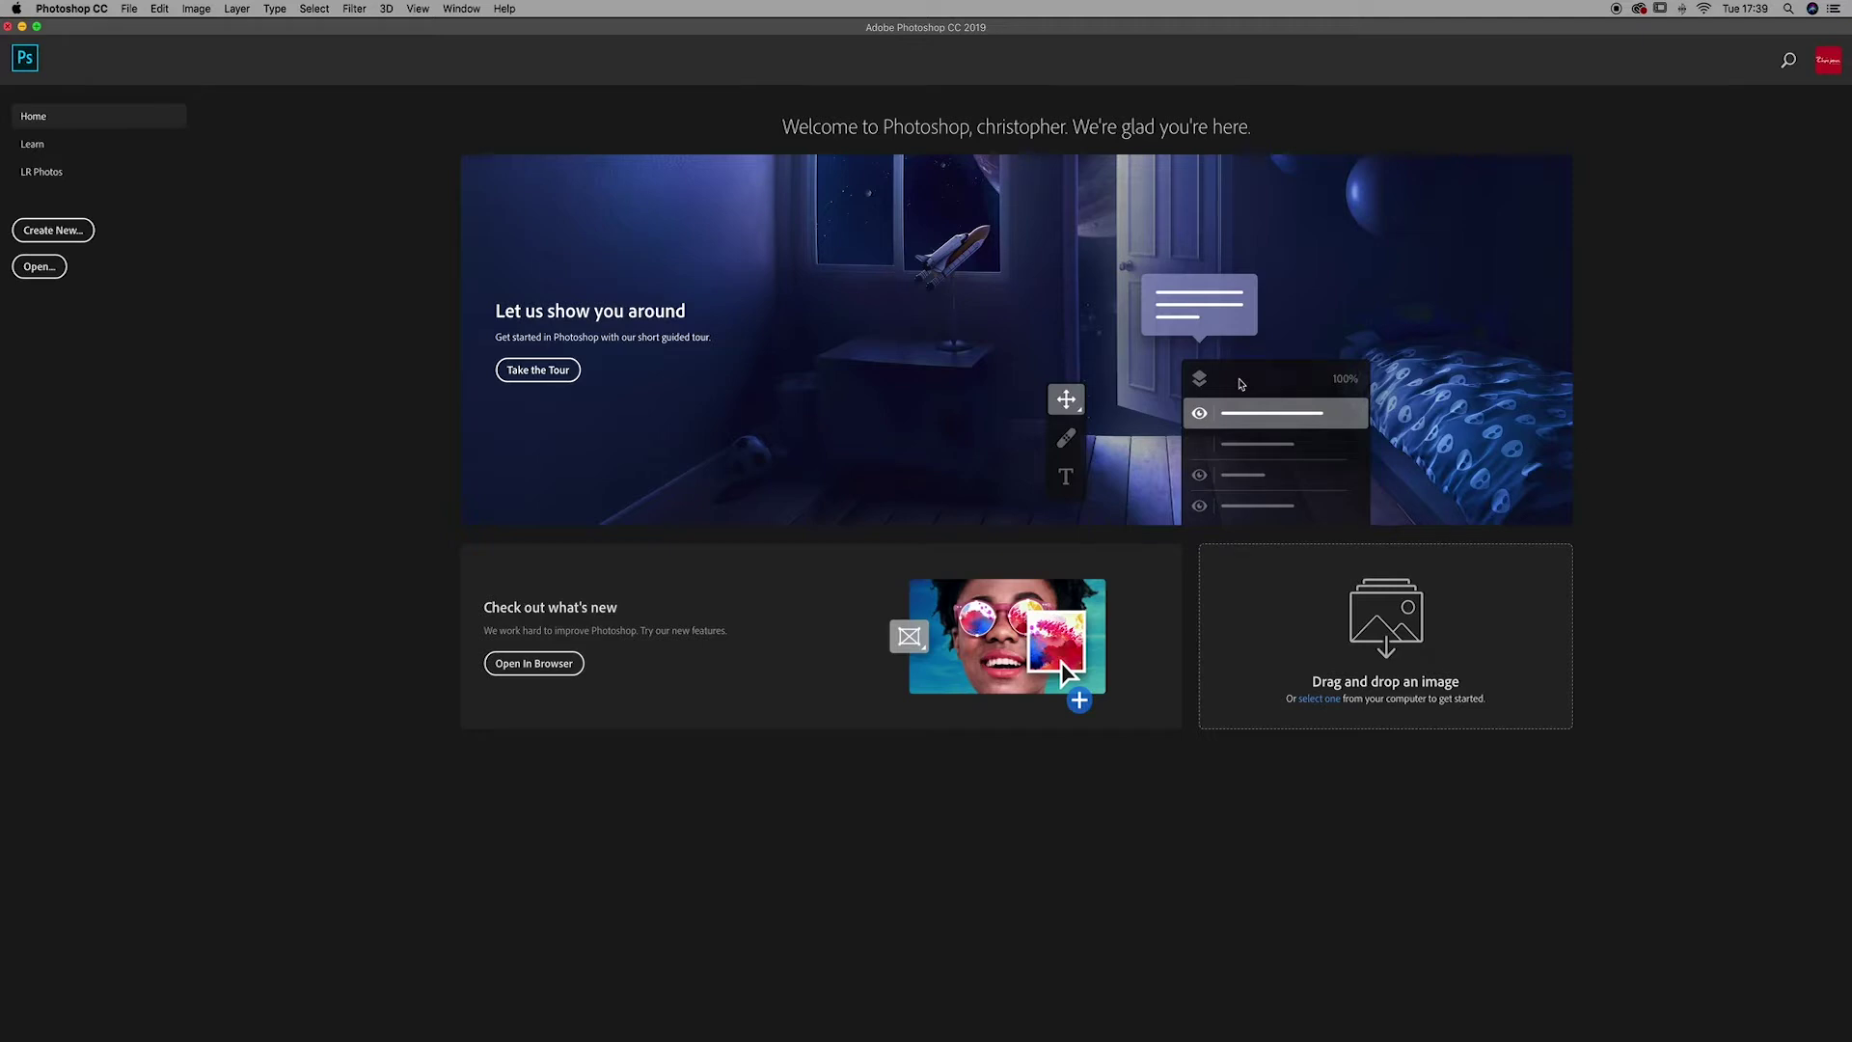
# Browse to Desktop > Monkey Forest01 in the Open dialog and preview DSC_0001_514.JPG's details
pyautogui.click(132, 8)
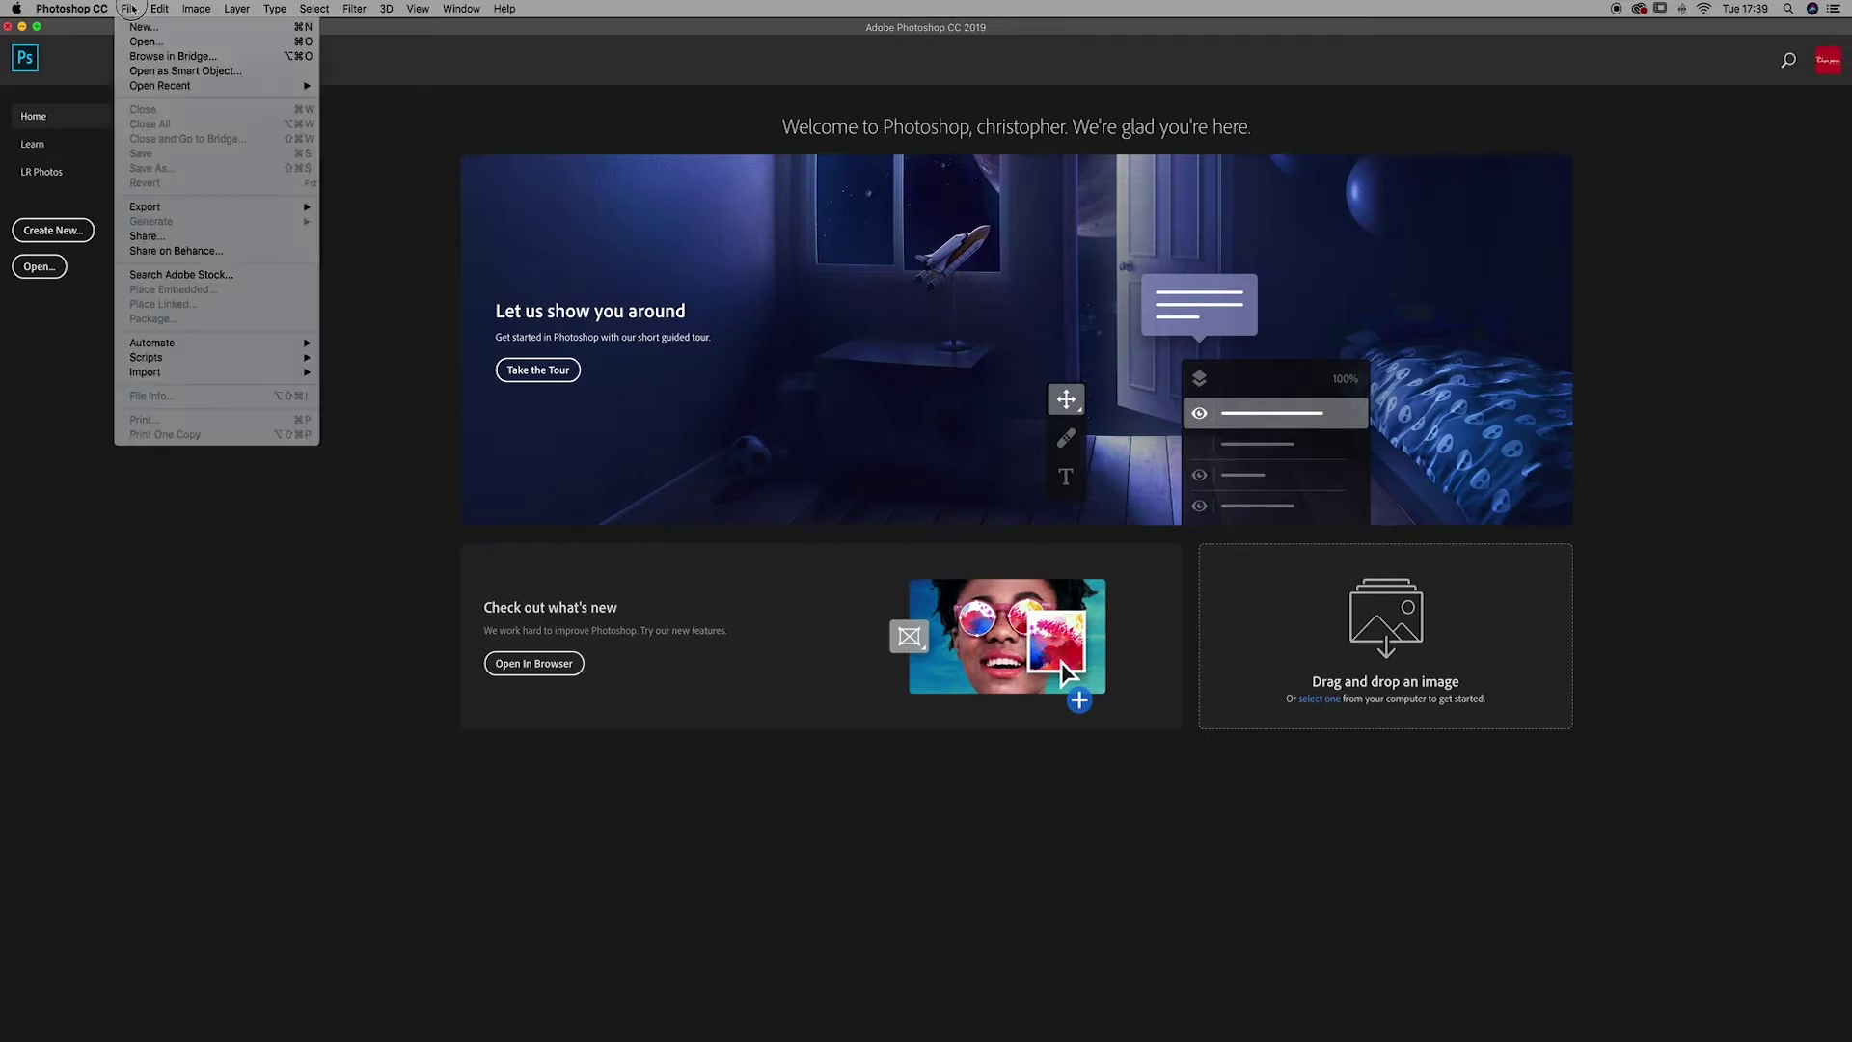
pyautogui.click(134, 42)
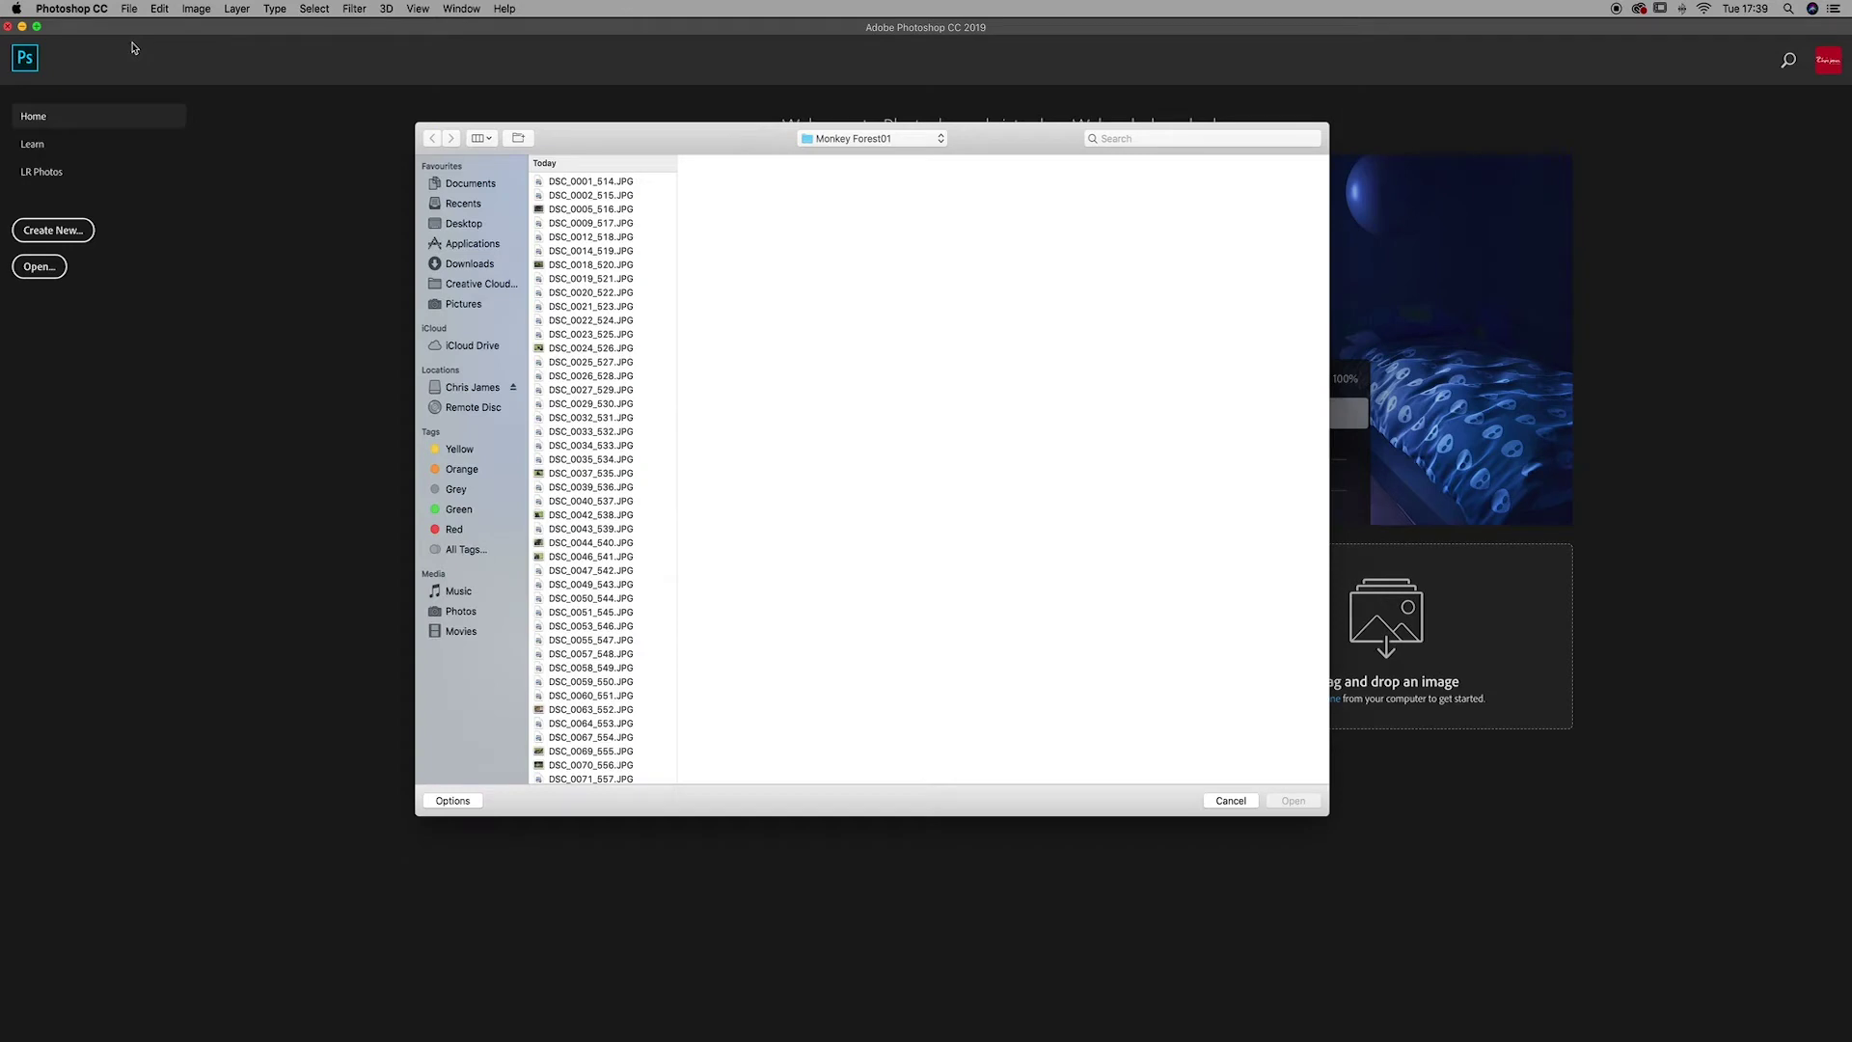
pyautogui.click(463, 226)
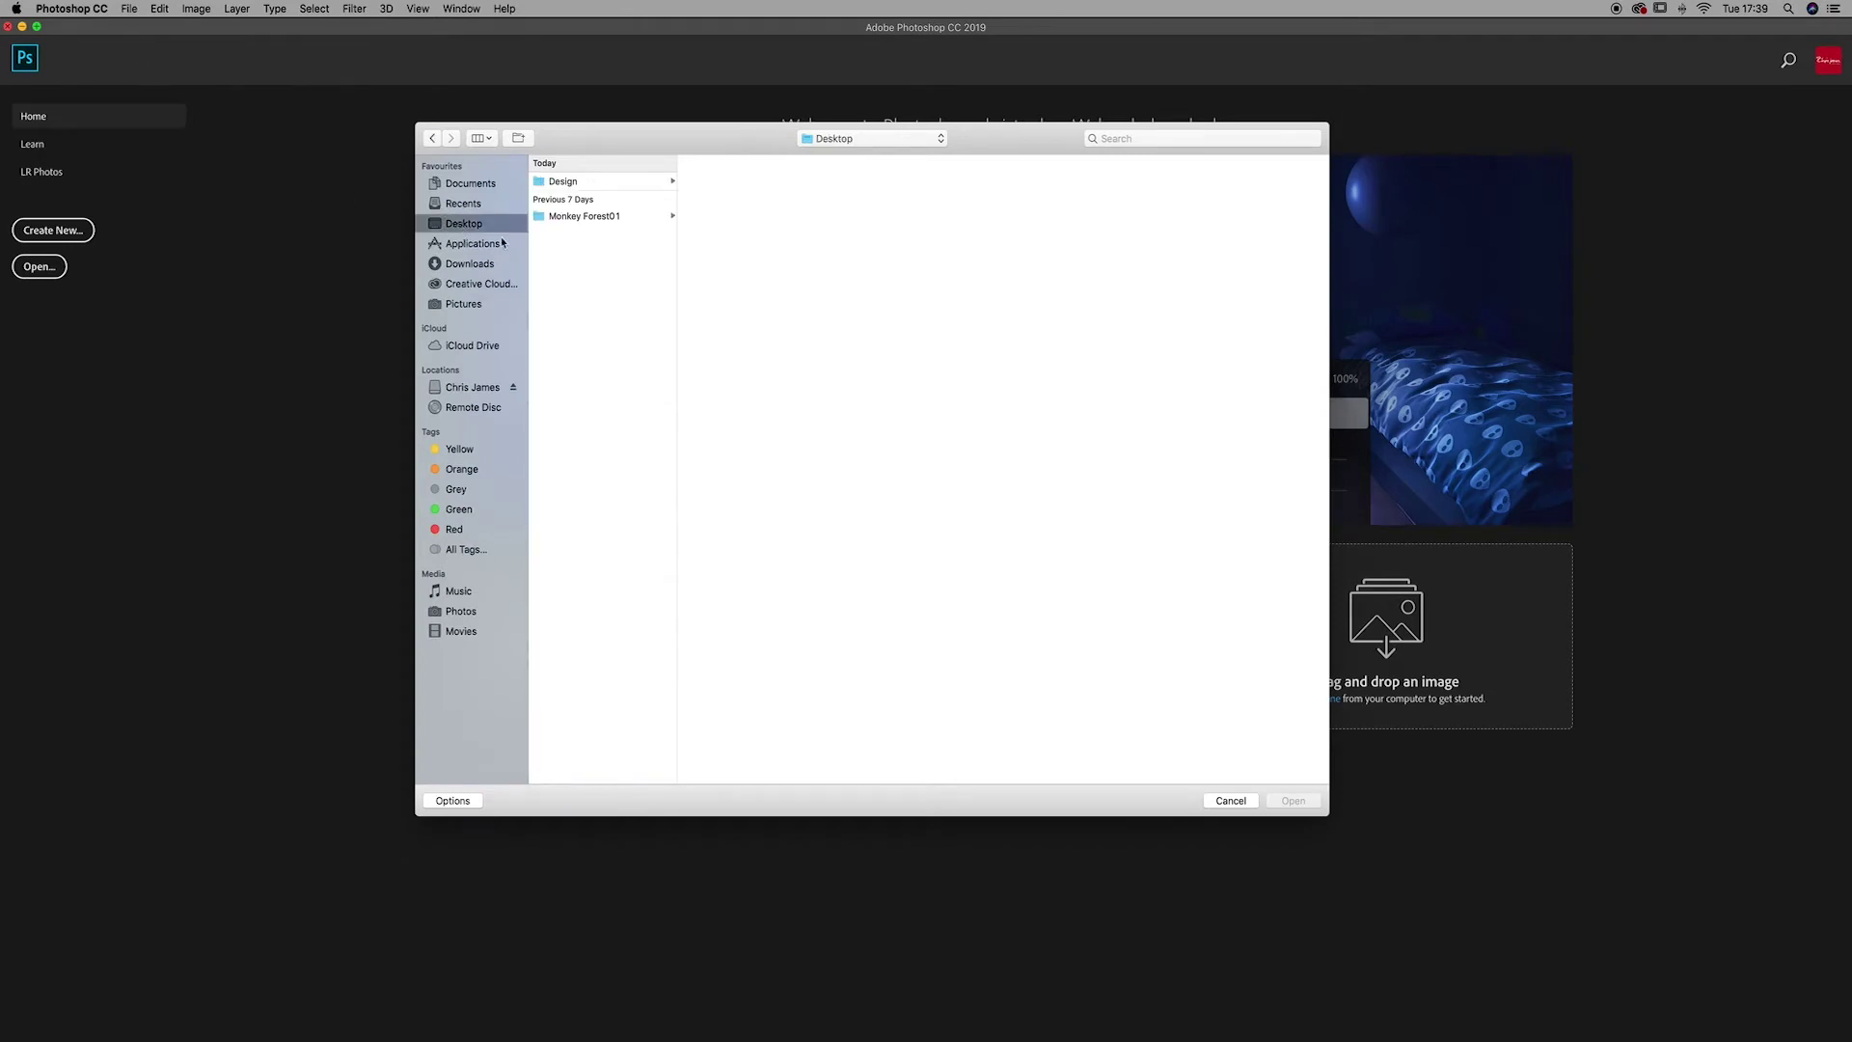
pyautogui.click(558, 218)
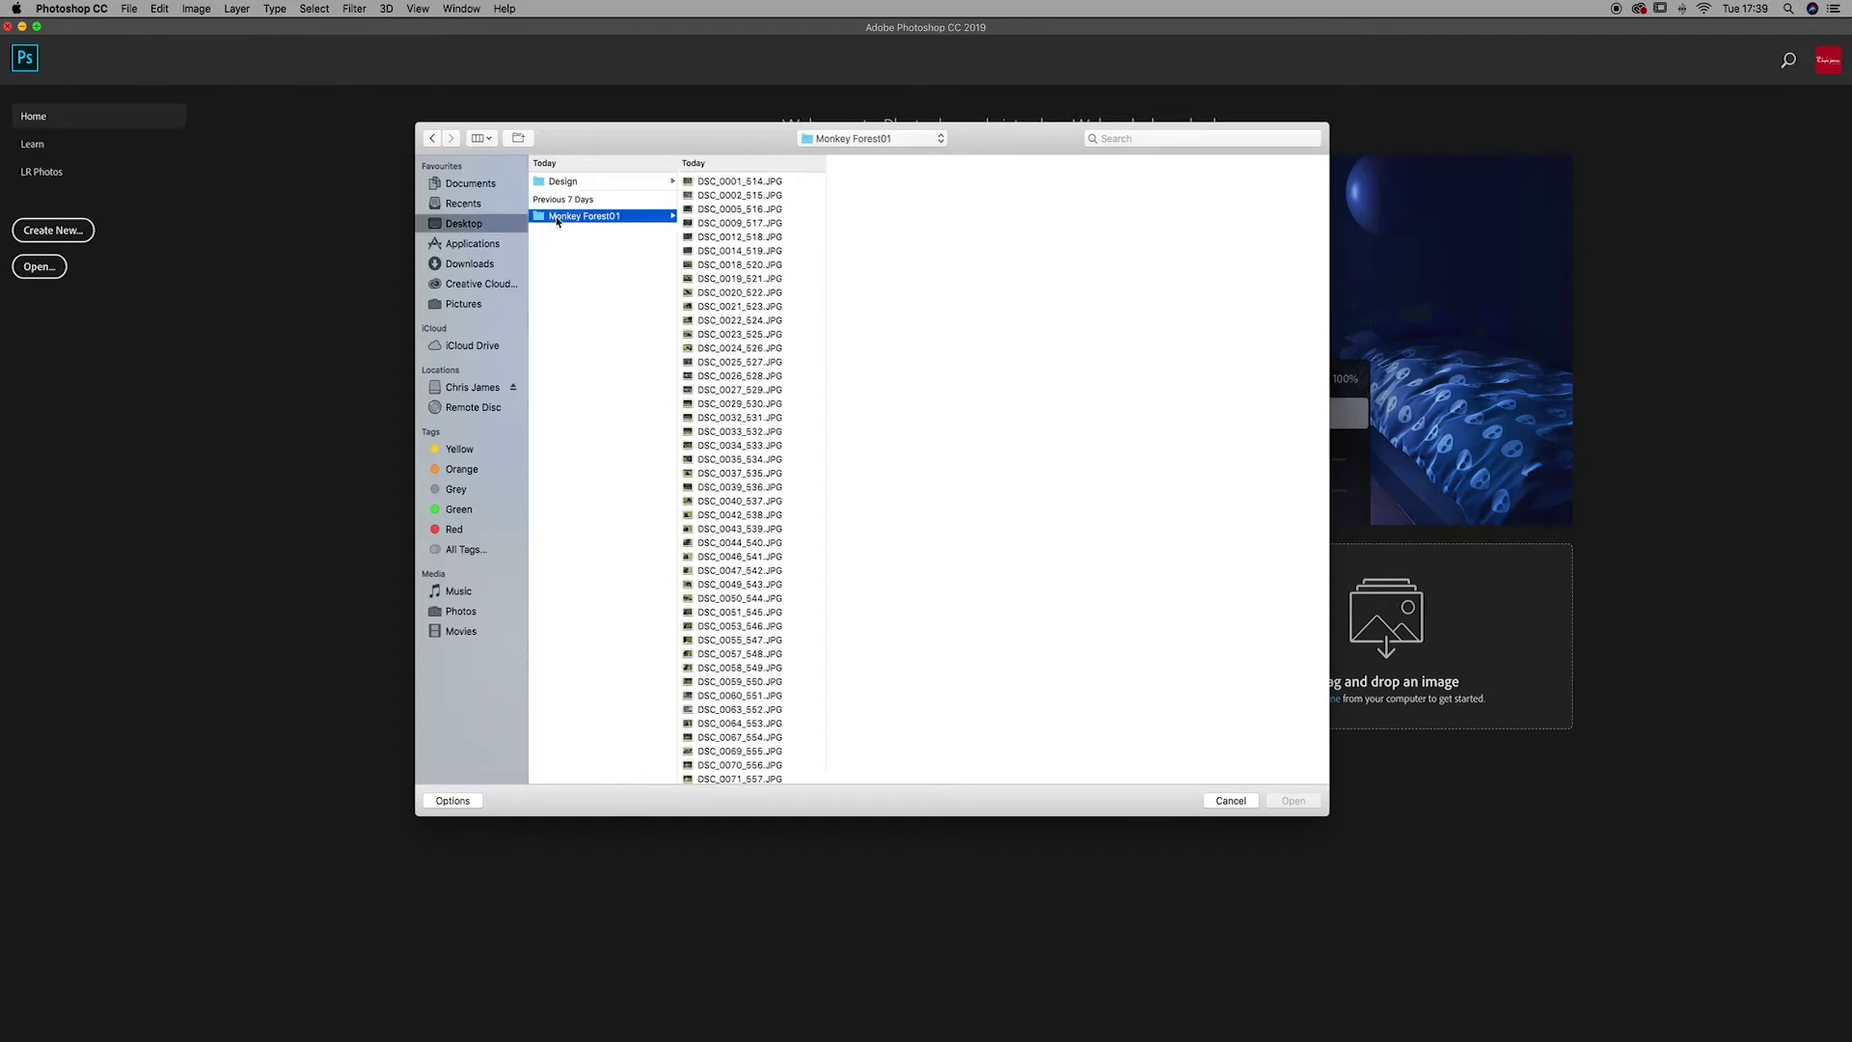
pyautogui.click(742, 181)
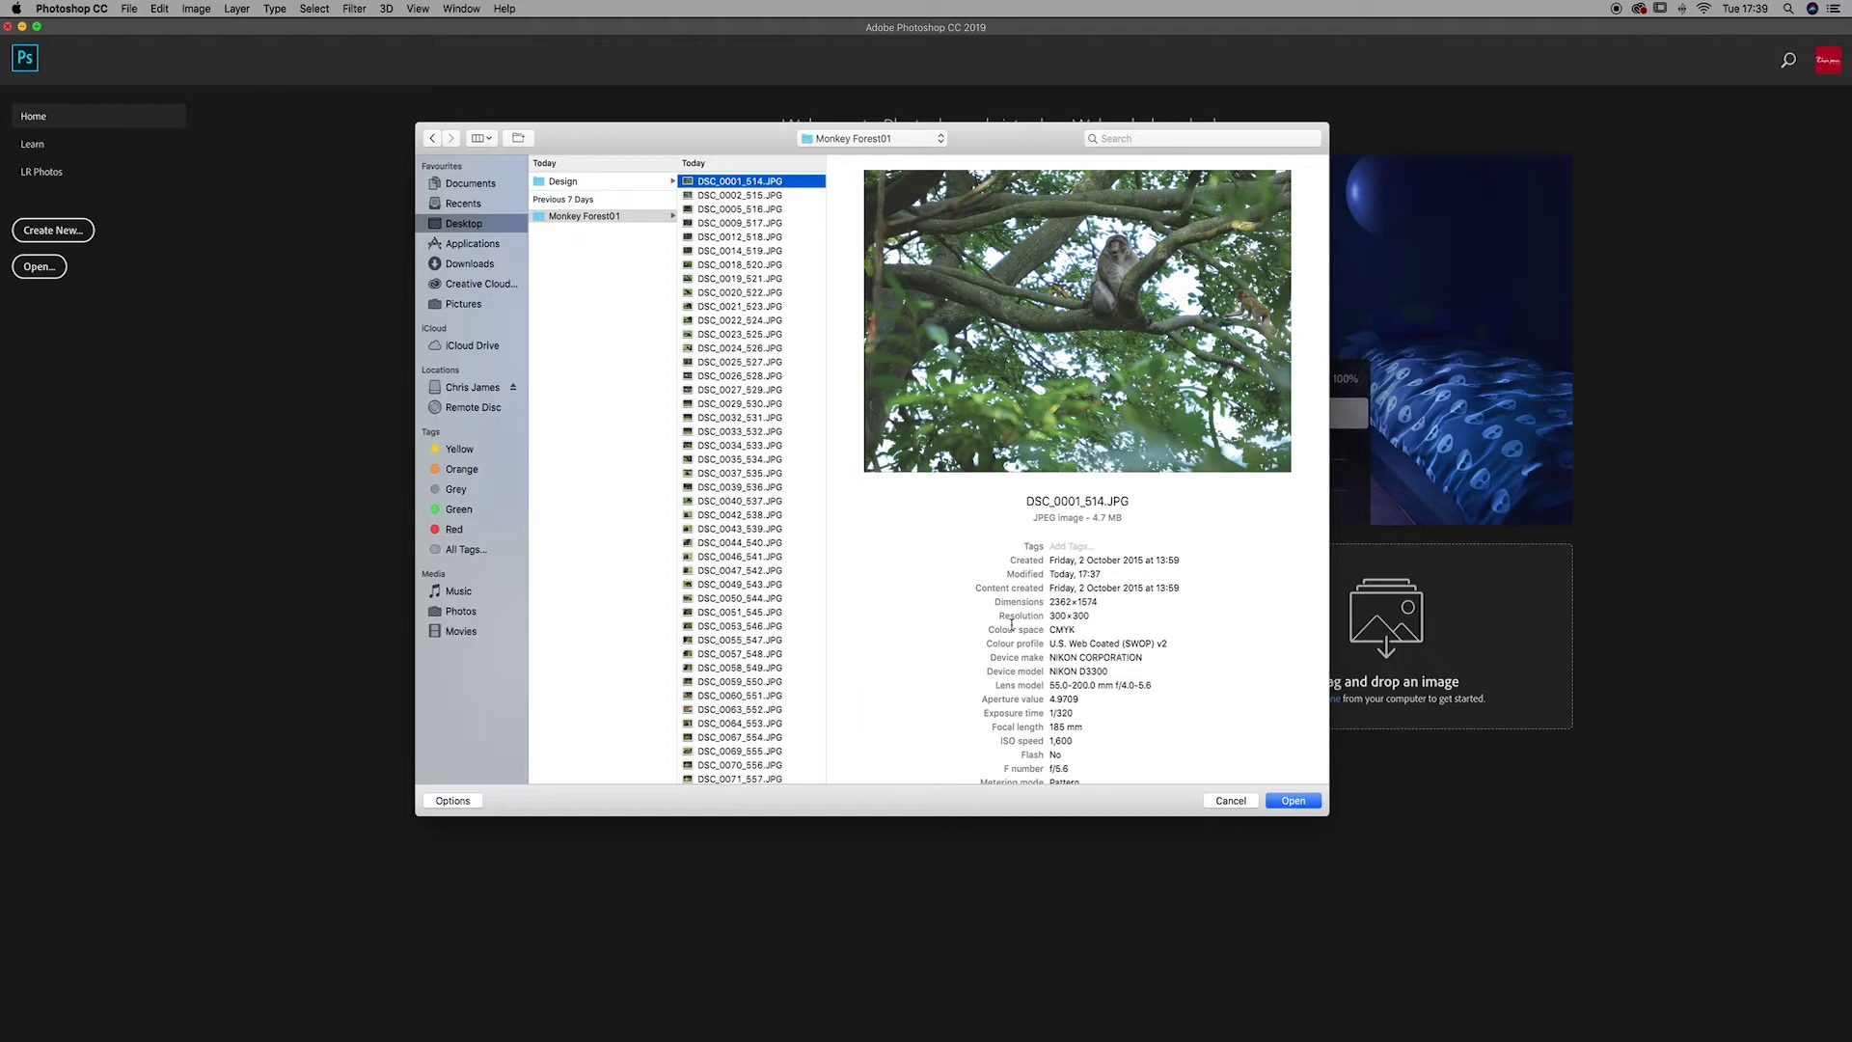
# Step through the other photos, confirming CMYK, 2362×1575 pixels at 300 ppi
pyautogui.scroll(-1, 1053, 627)
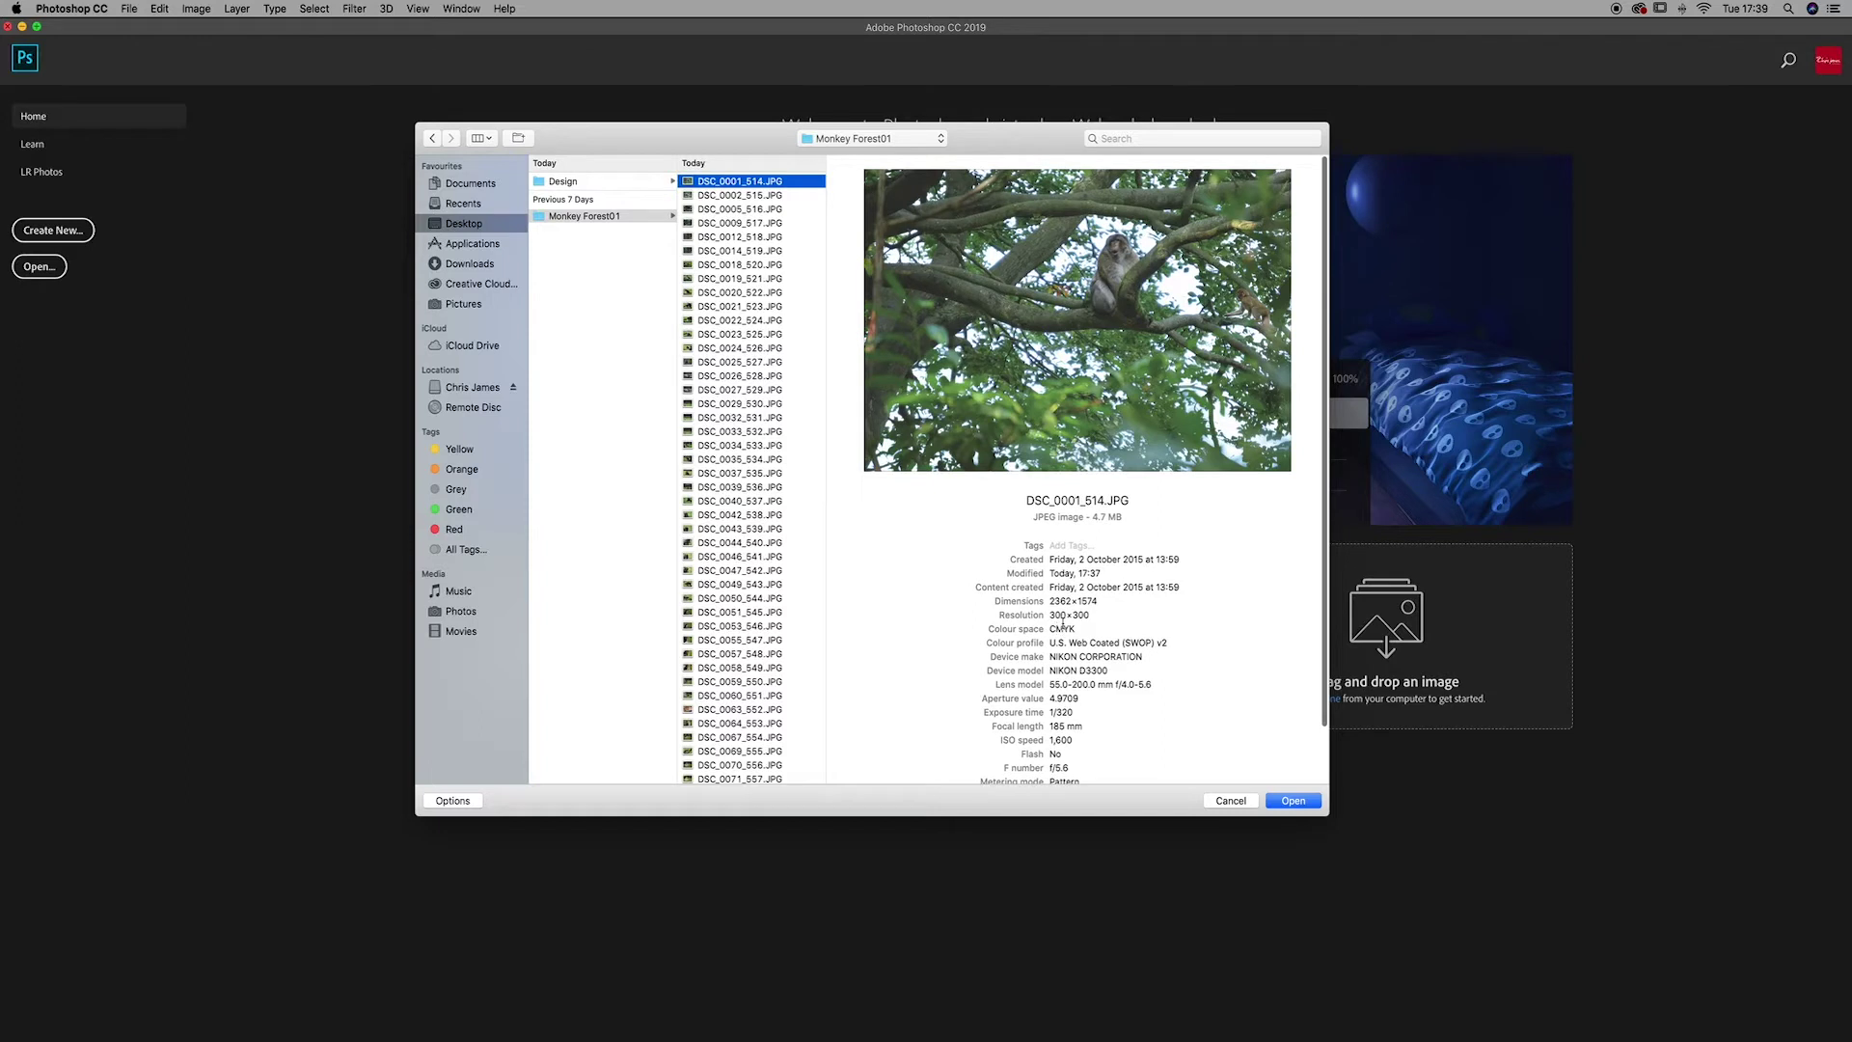
pyautogui.press('Down')
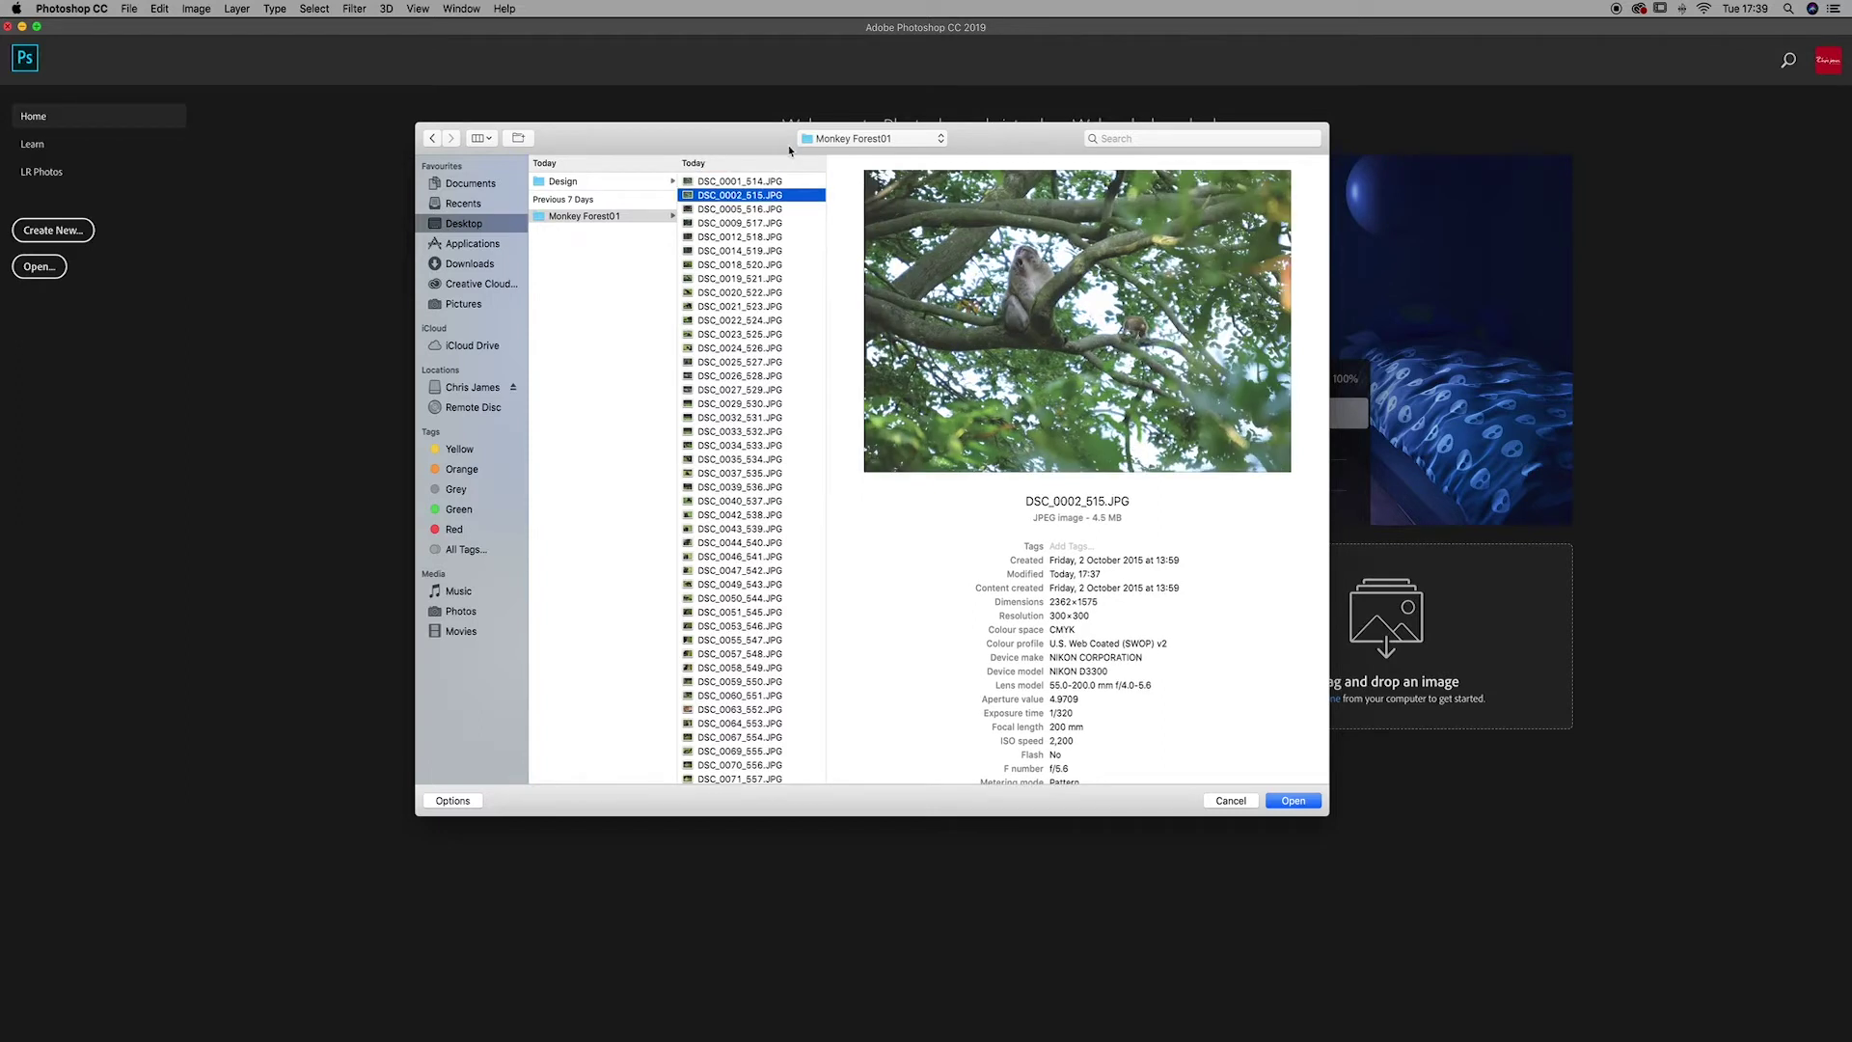
pyautogui.press('Down')
pyautogui.press('Down')
pyautogui.press('Down')
pyautogui.press('Down')
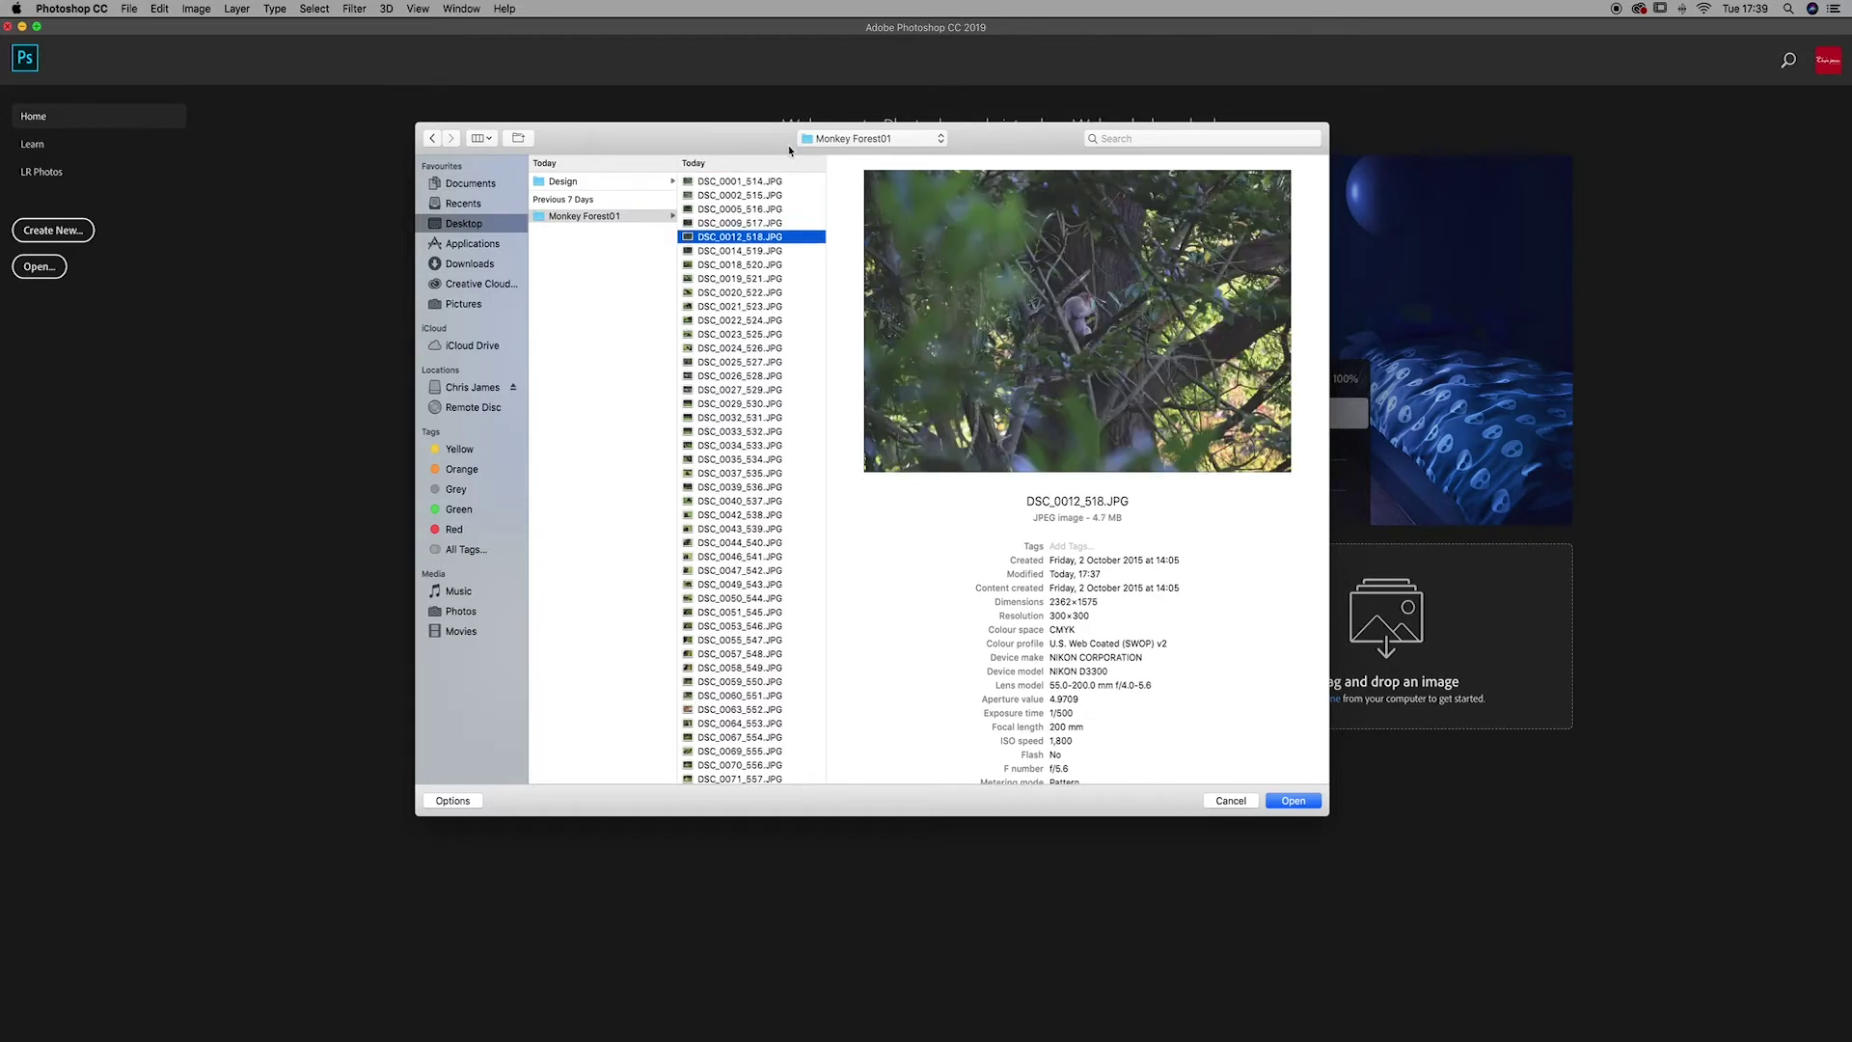
pyautogui.press('Down')
pyautogui.press('Down')
pyautogui.press('Down')
pyautogui.press('Down')
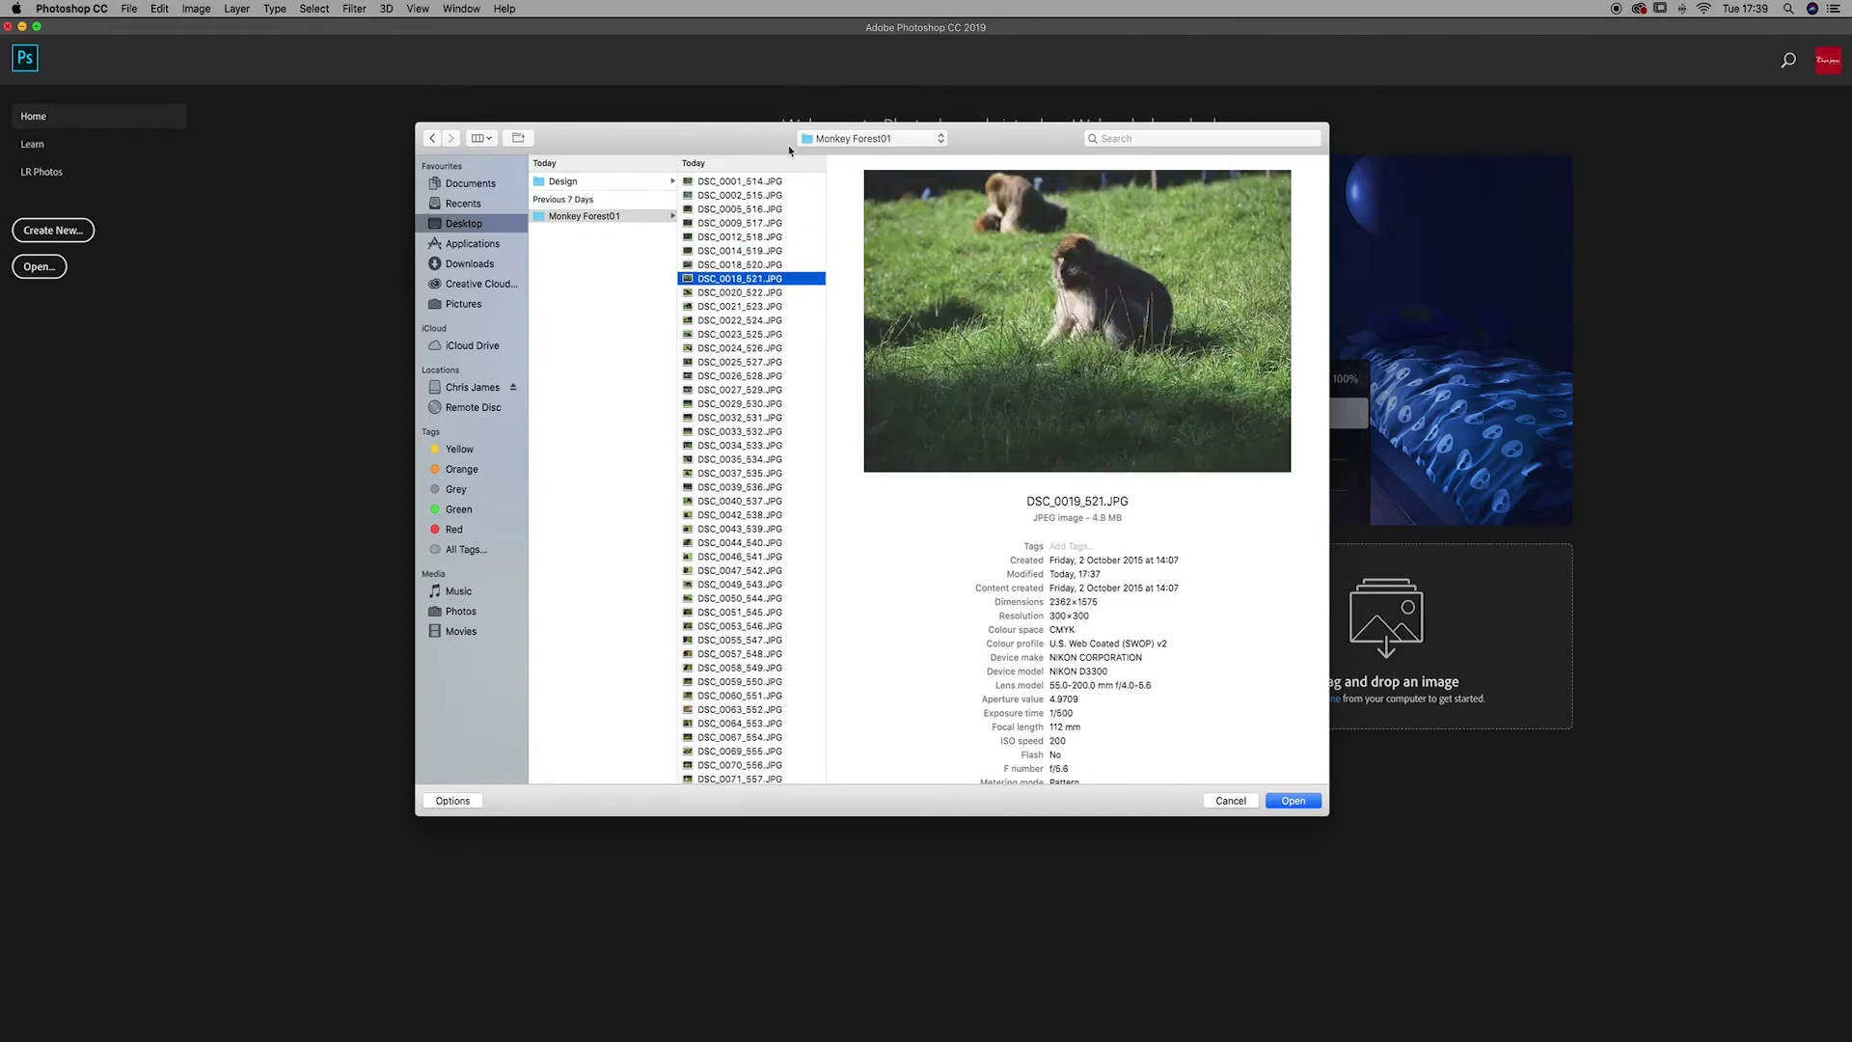
pyautogui.press('Down')
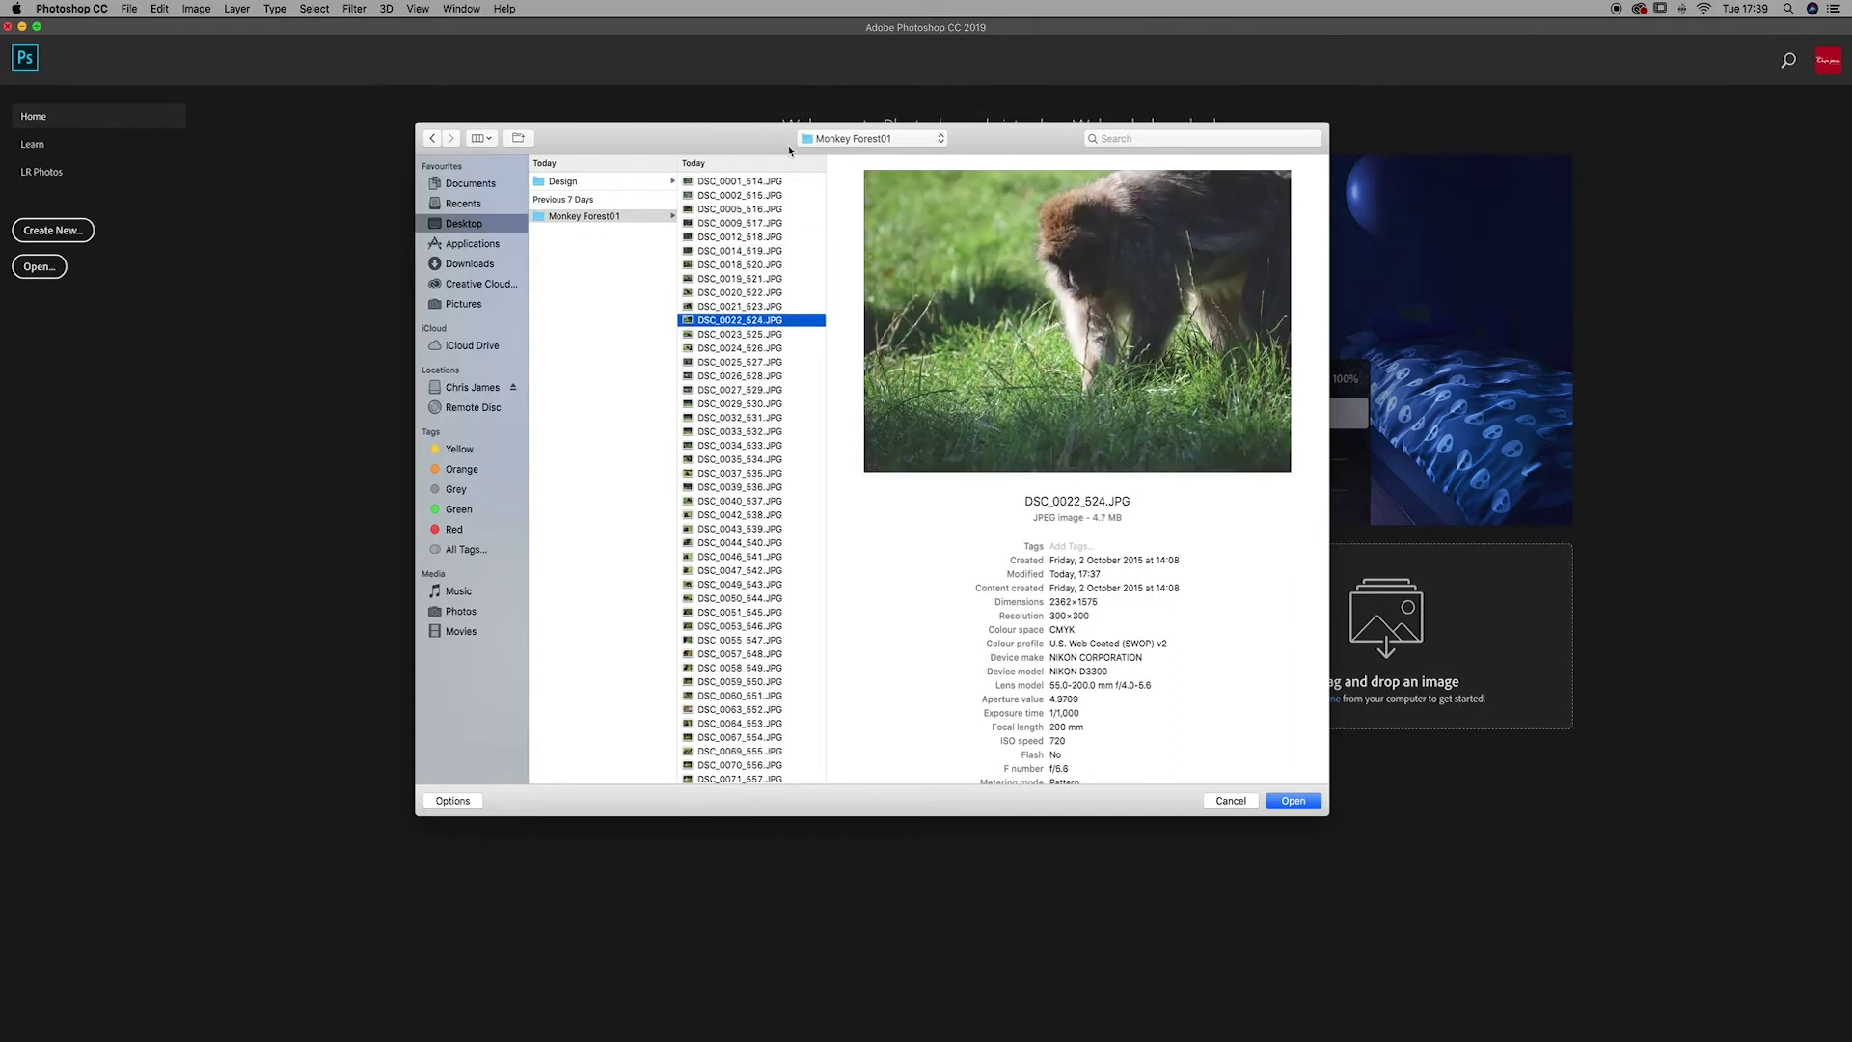
pyautogui.press('Down')
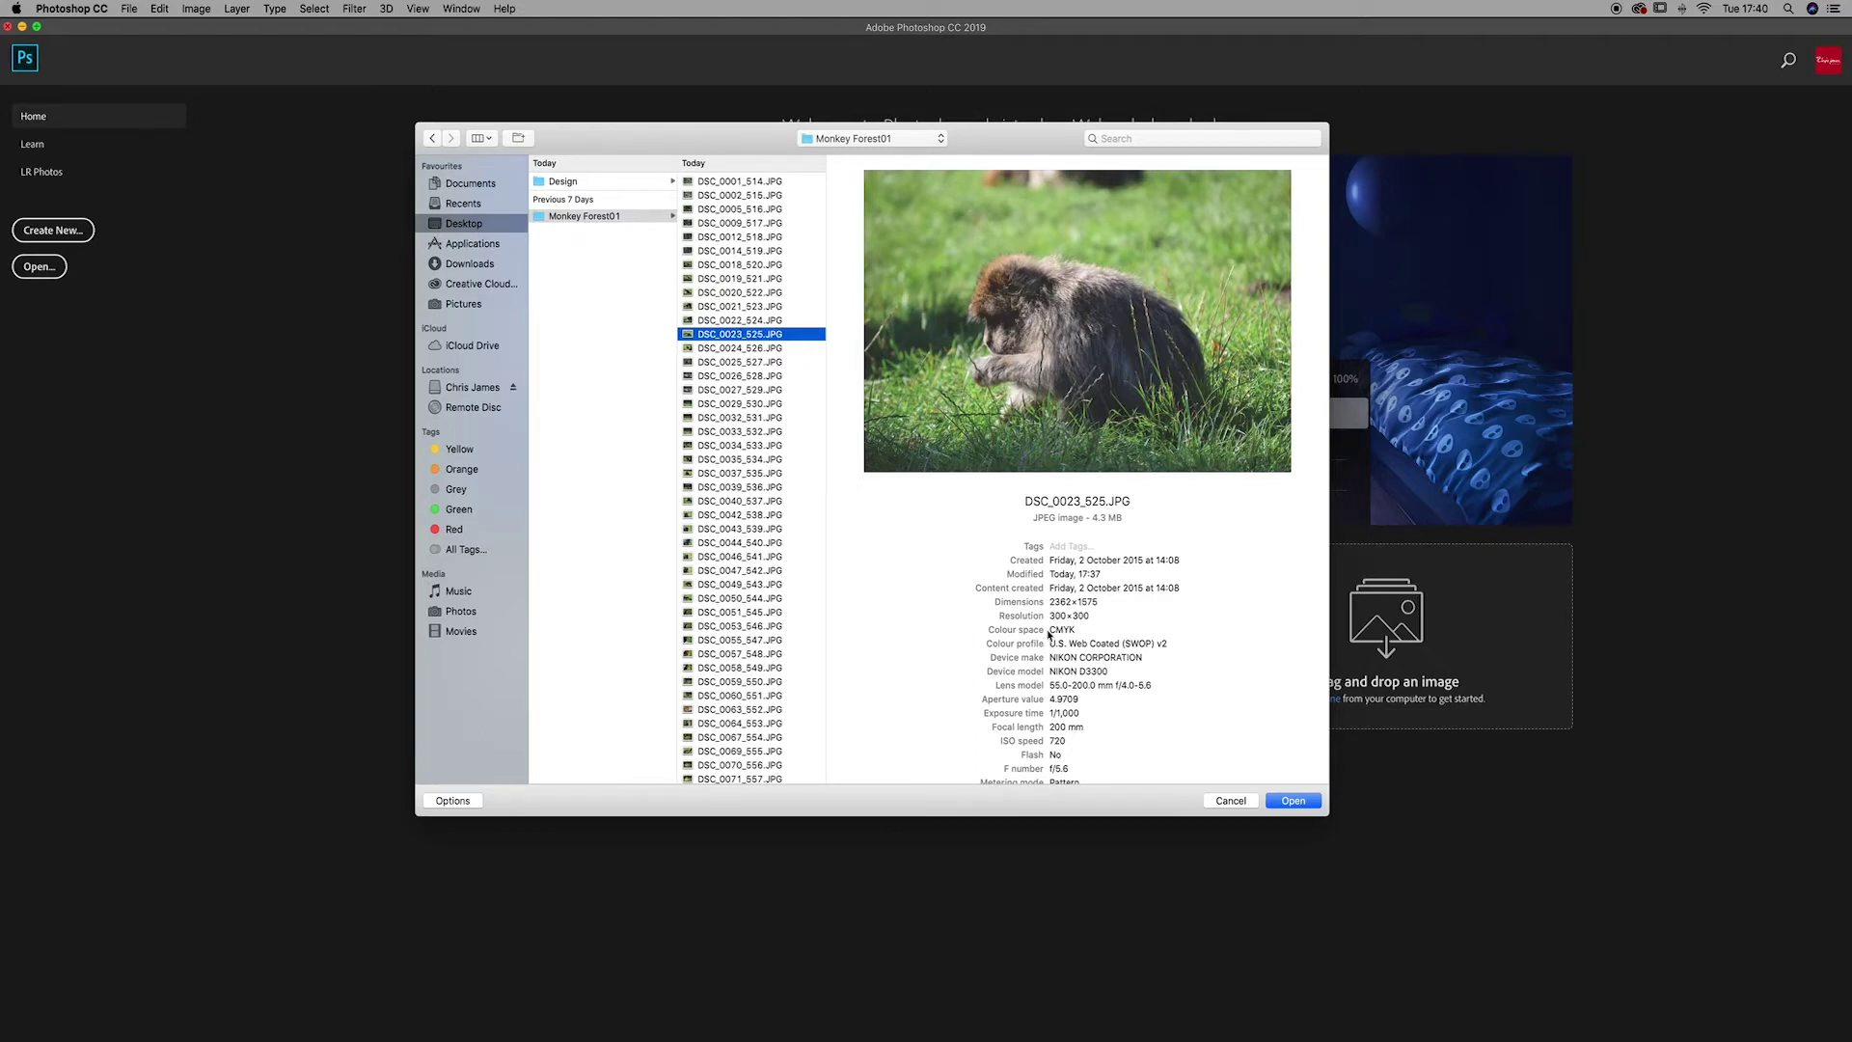
pyautogui.press('Down')
pyautogui.press('Down')
pyautogui.press('Down')
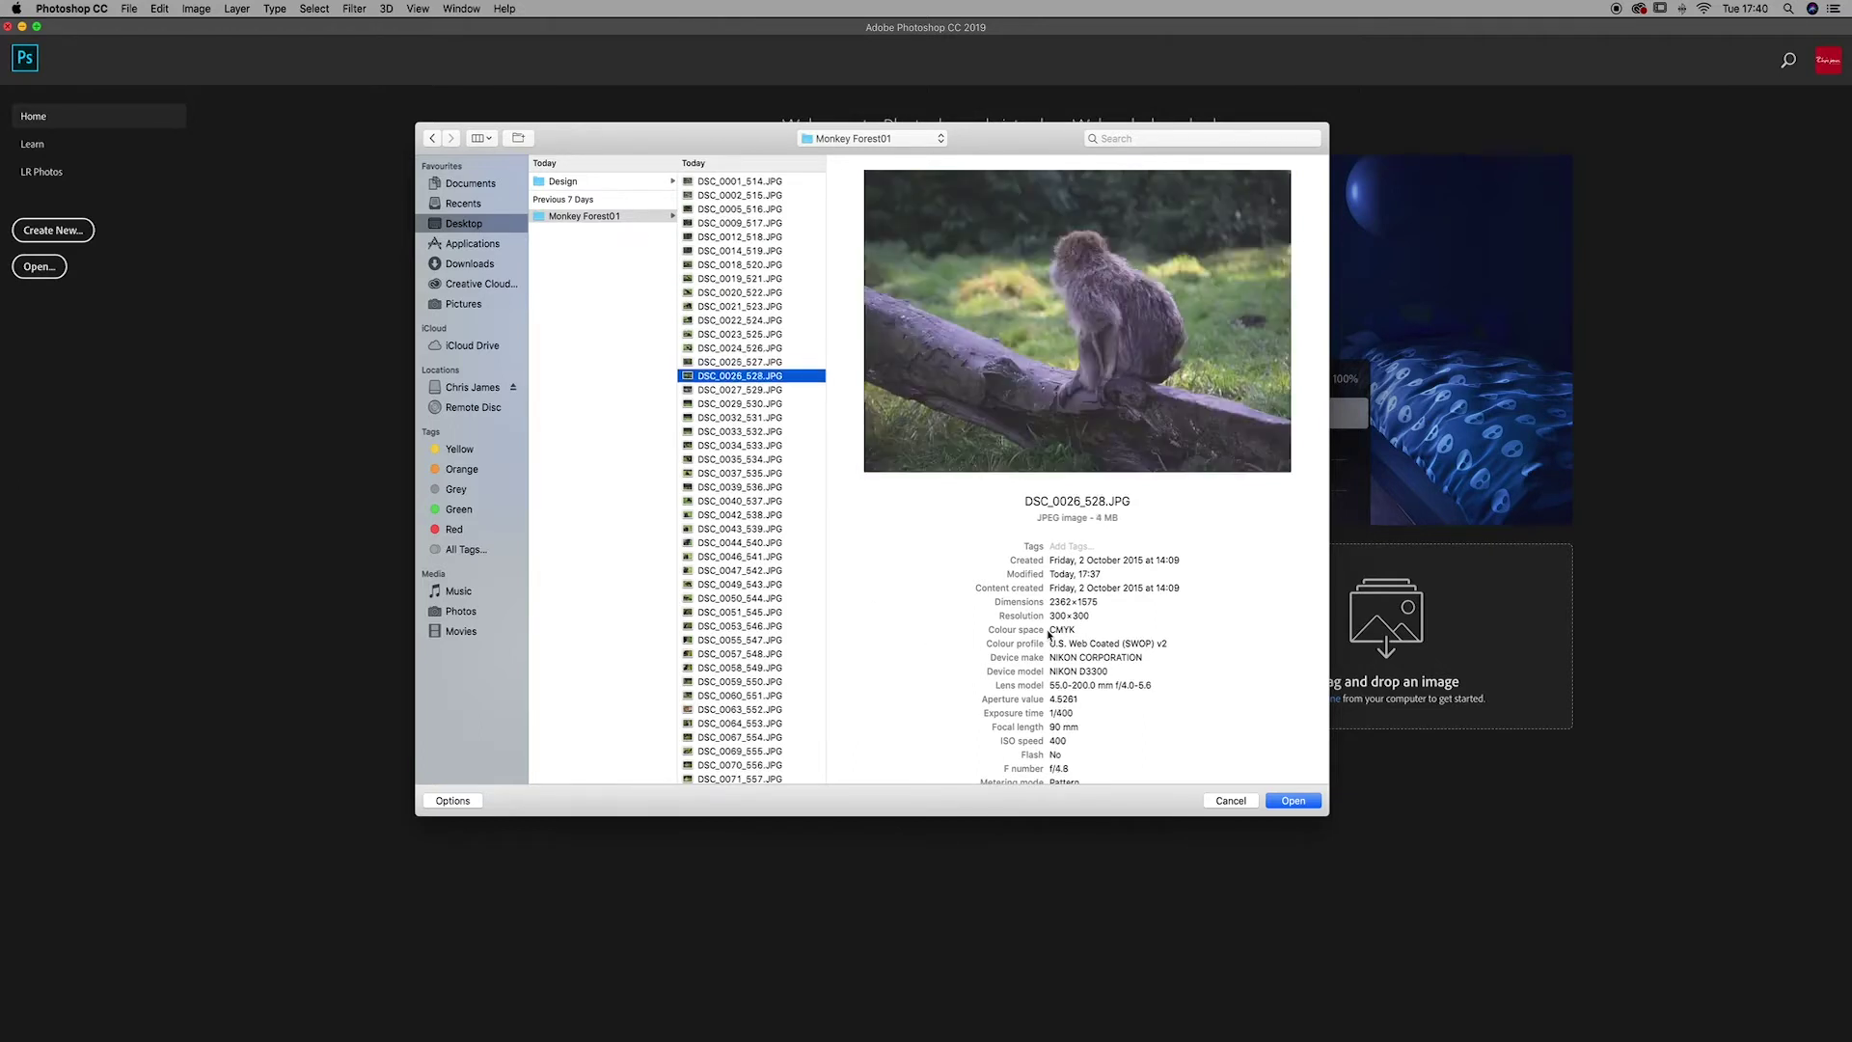
pyautogui.press('Down')
pyautogui.press('Down')
pyautogui.press('Down')
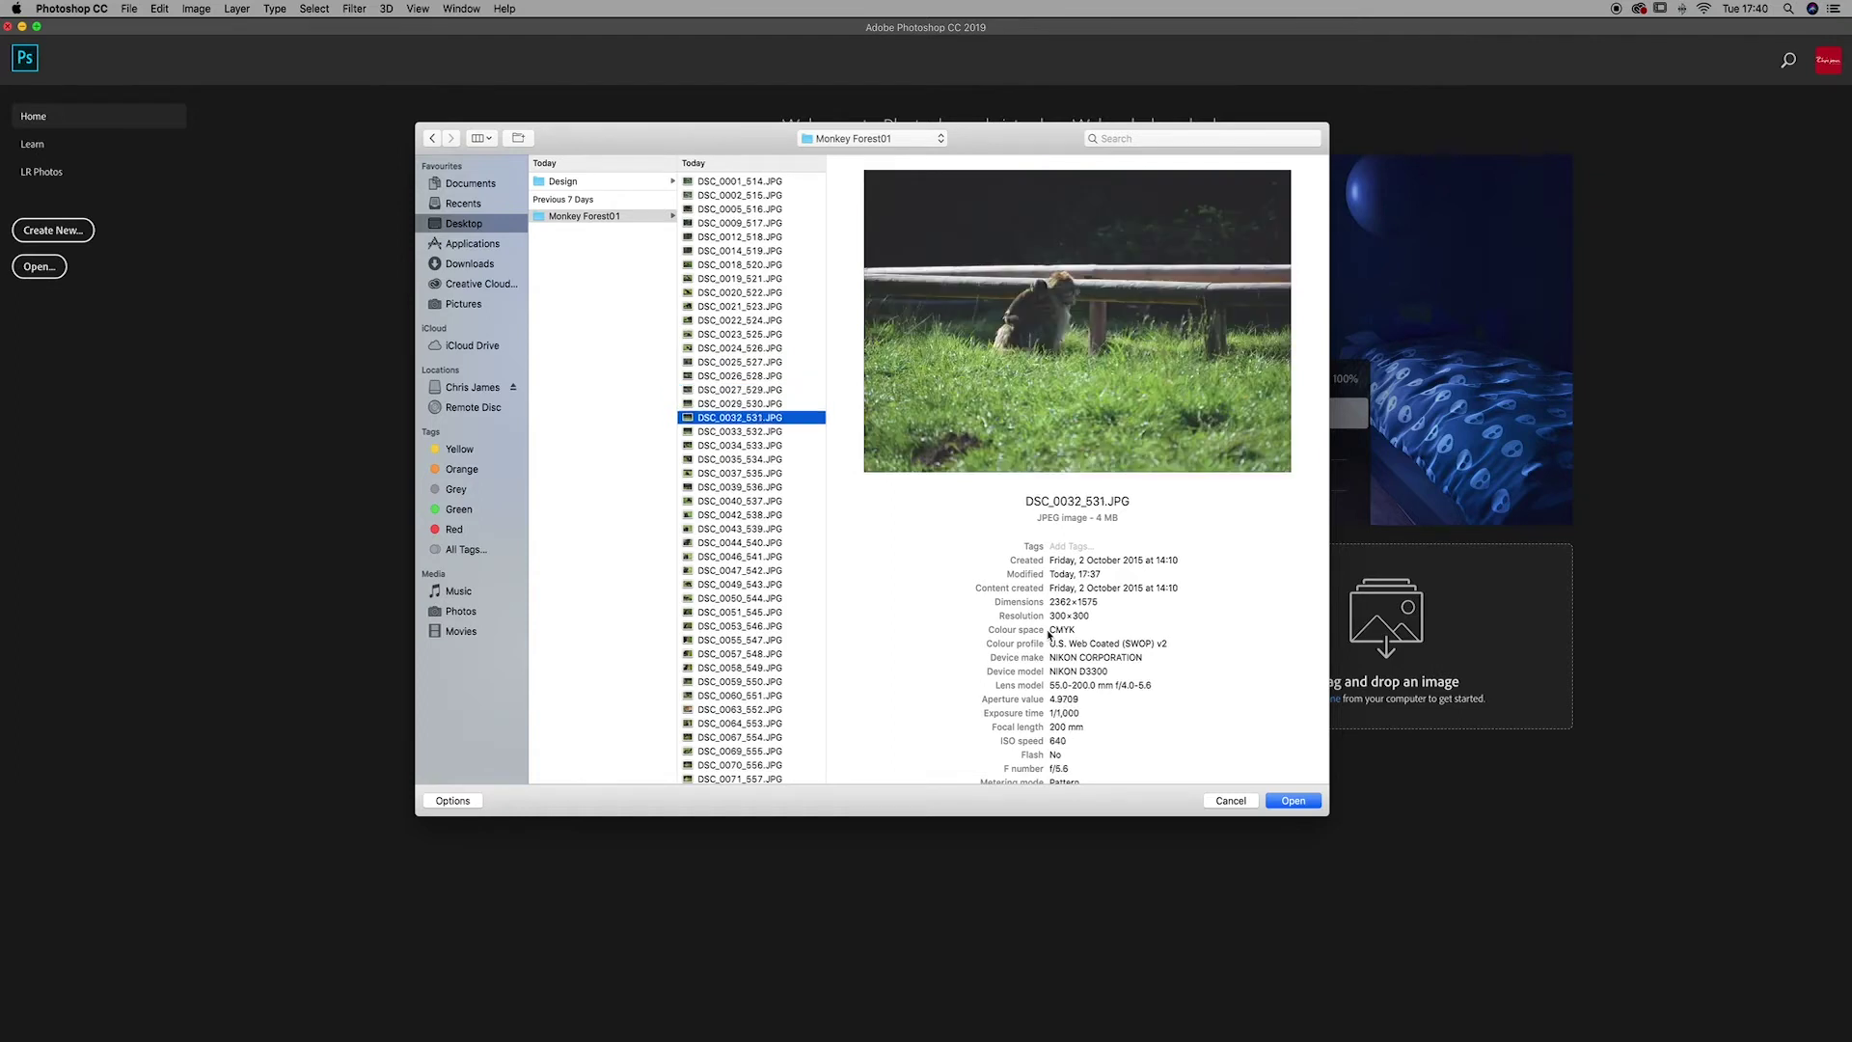